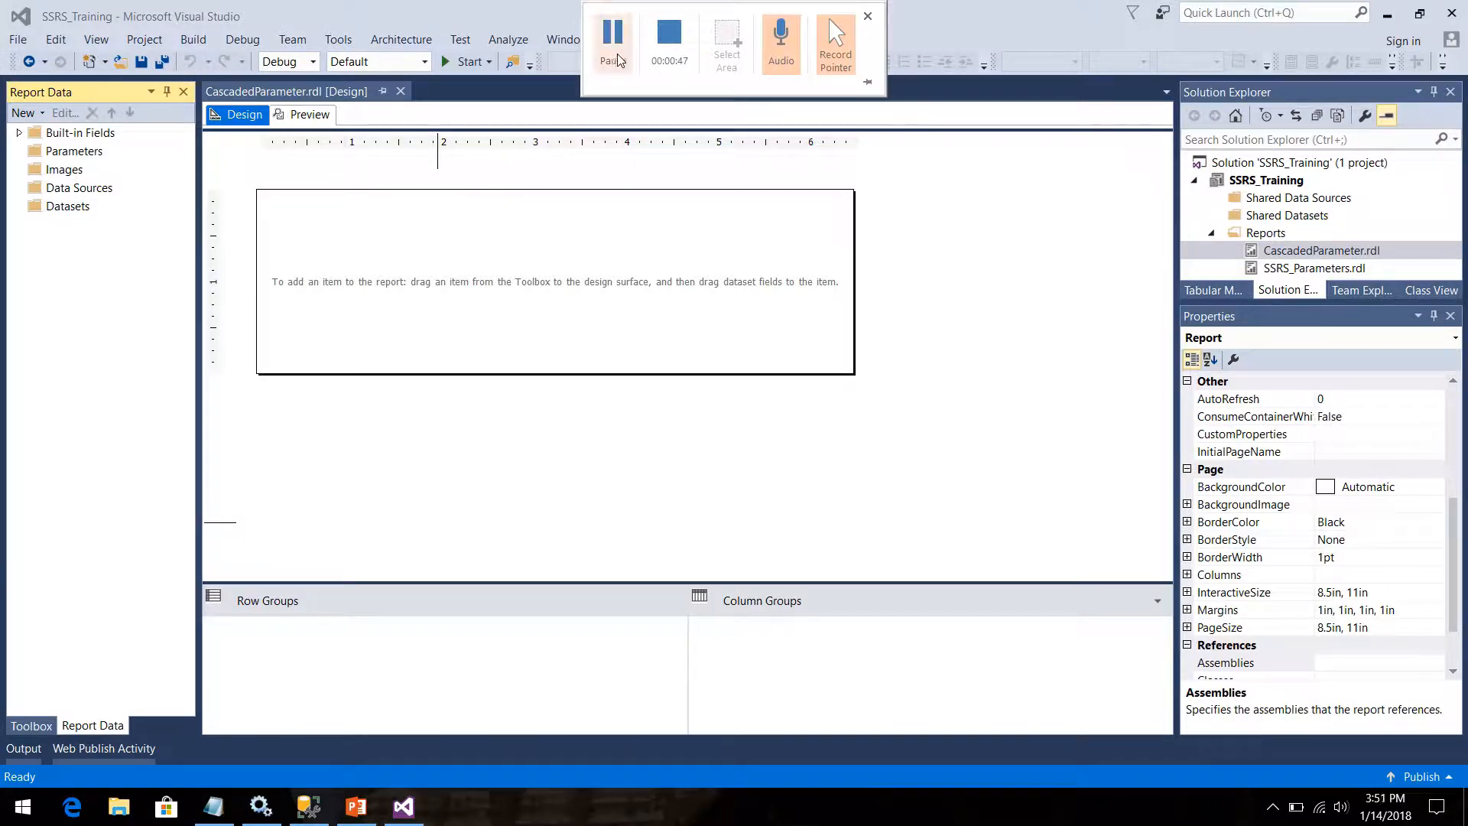
Step: Review the prepared sales, year and semester queries in SQL Server Management Studio, and return to the report in Visual Studio
click(304, 803)
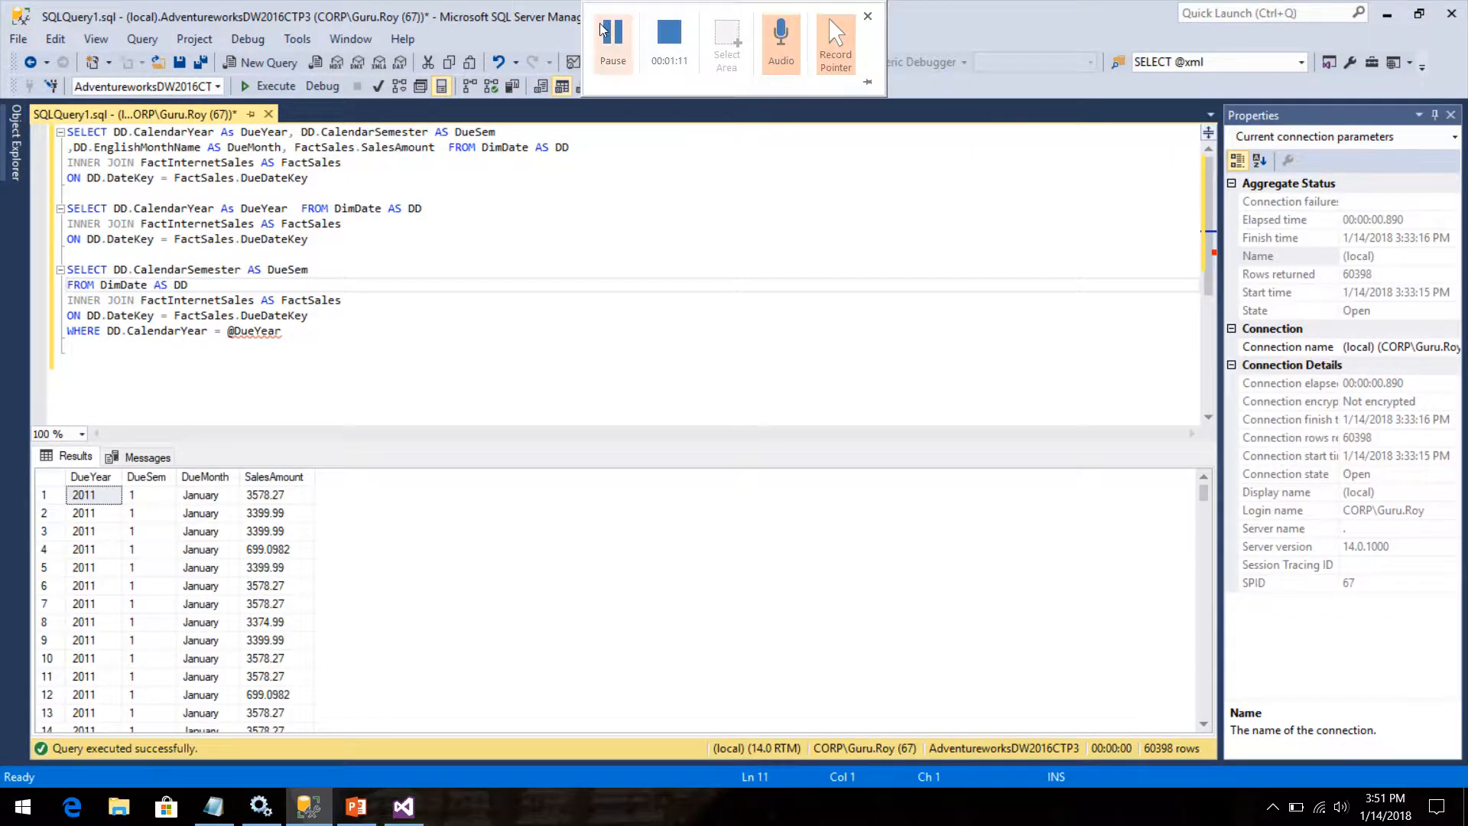
click(613, 34)
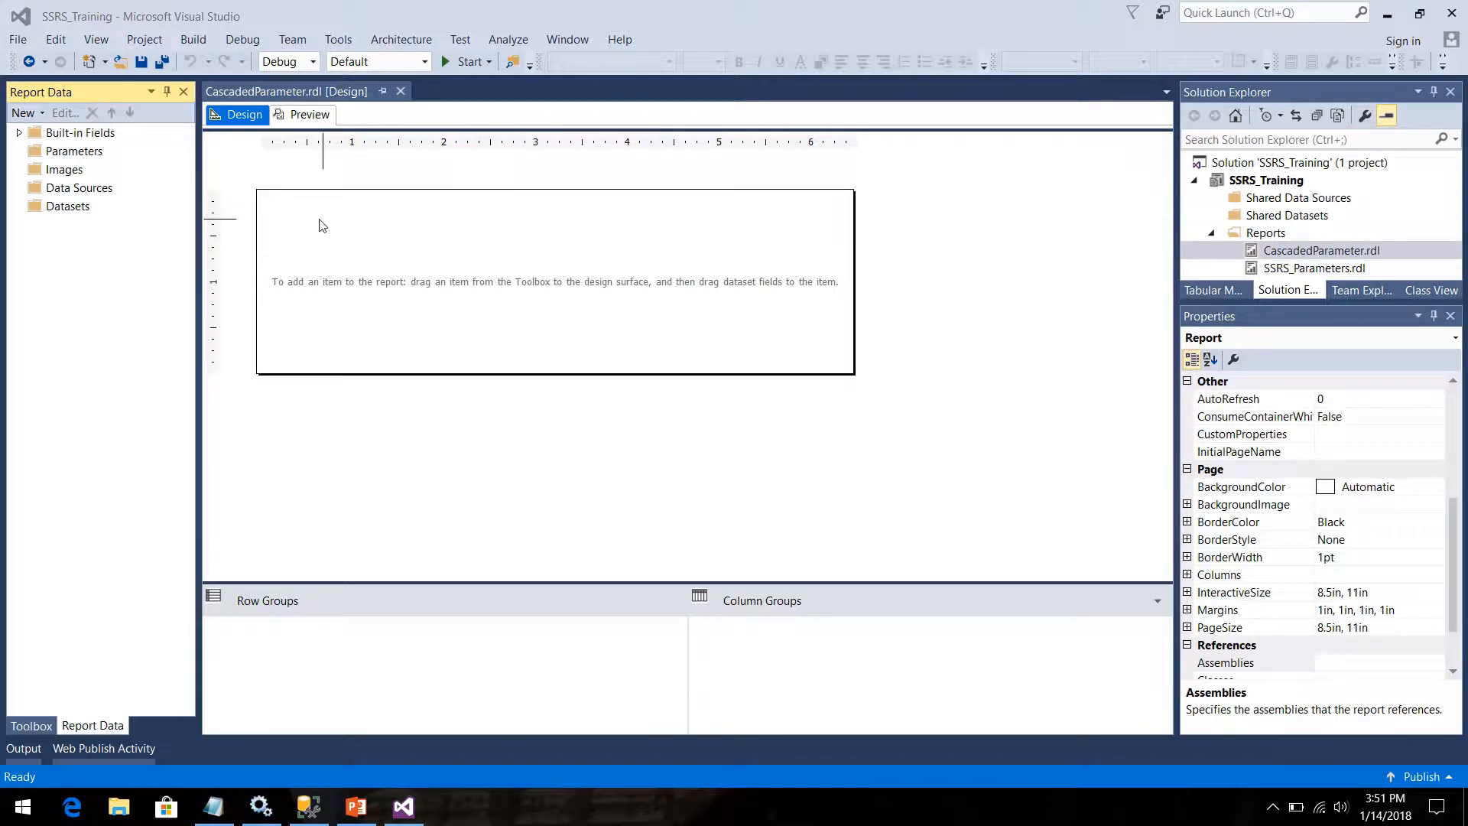
mouse_move(828, 17)
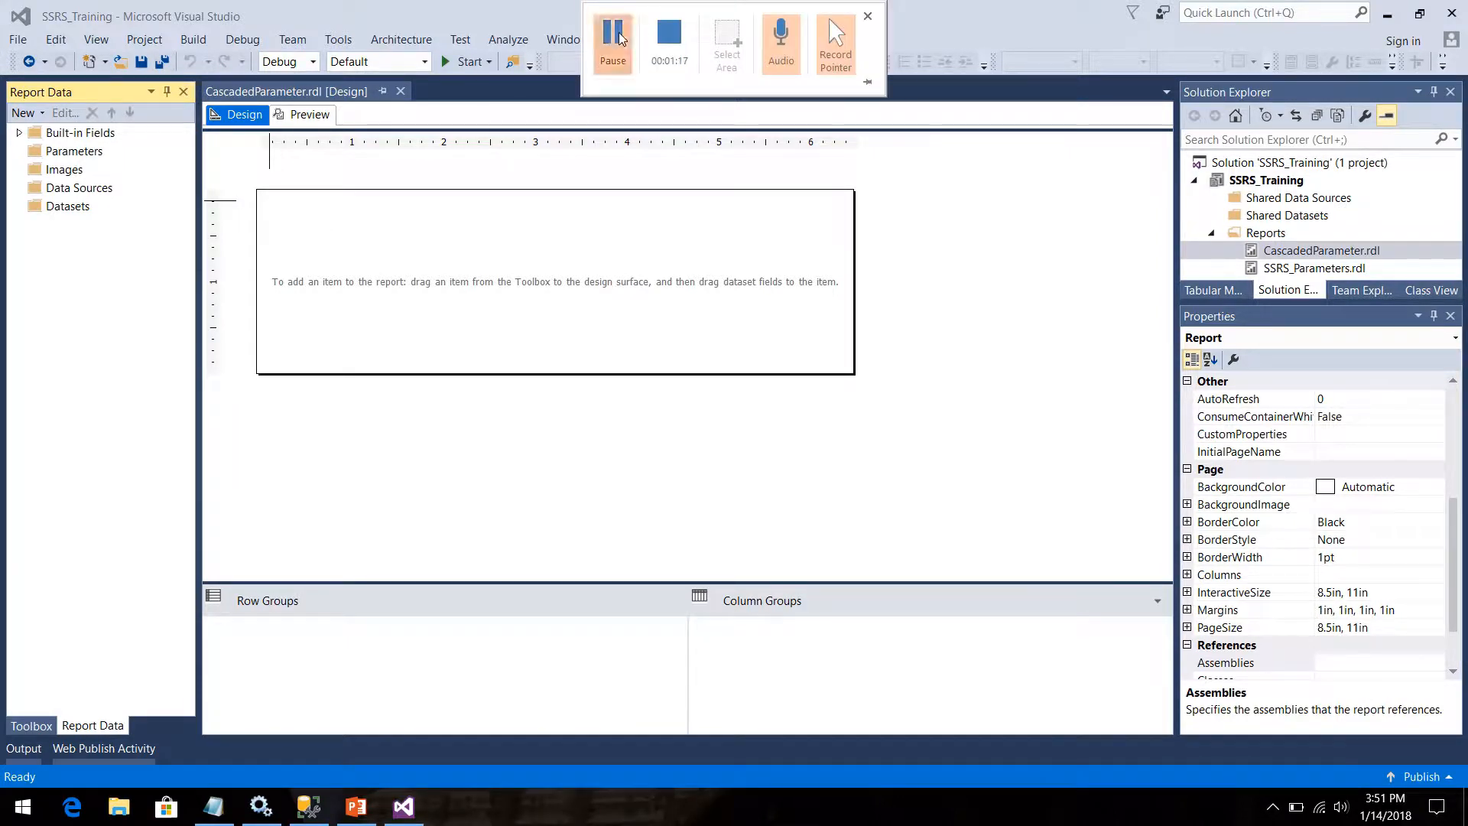
click(621, 38)
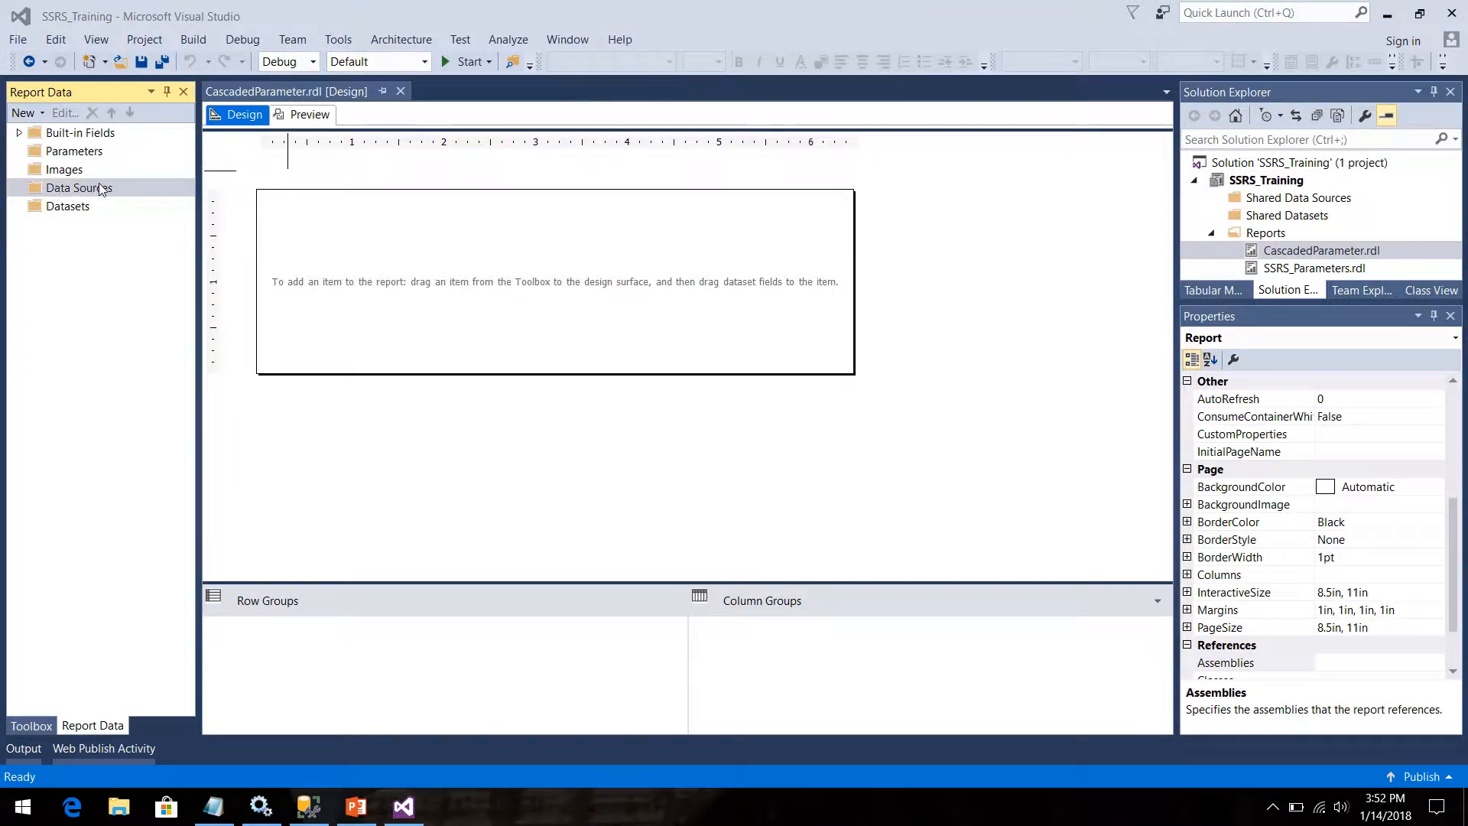
Step: Add an embedded SQL Server data source connecting to server "." and database AdventureworksDW2016CTP3, and test the connection
click(102, 189)
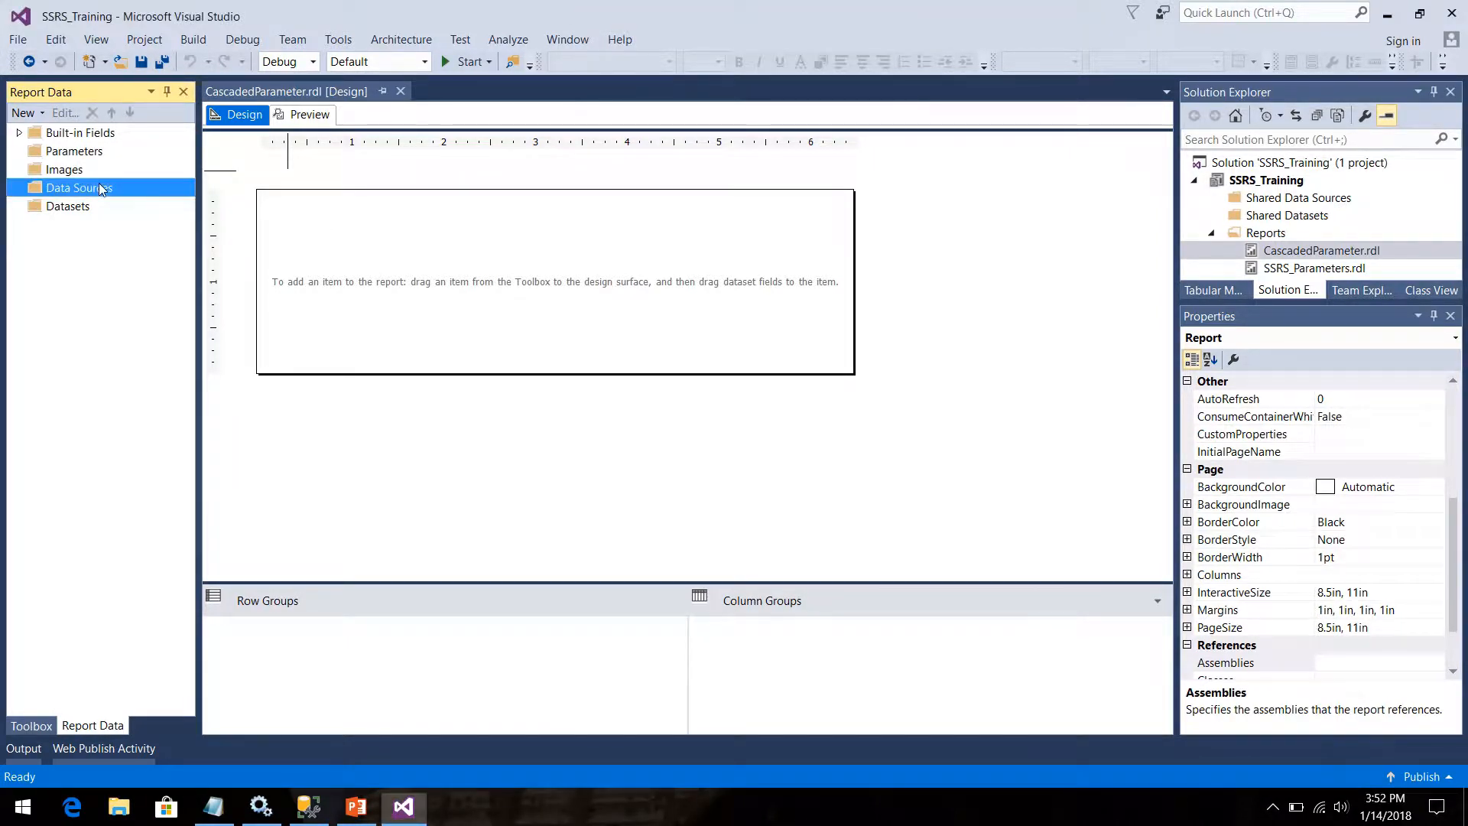
right_click(102, 189)
click(192, 195)
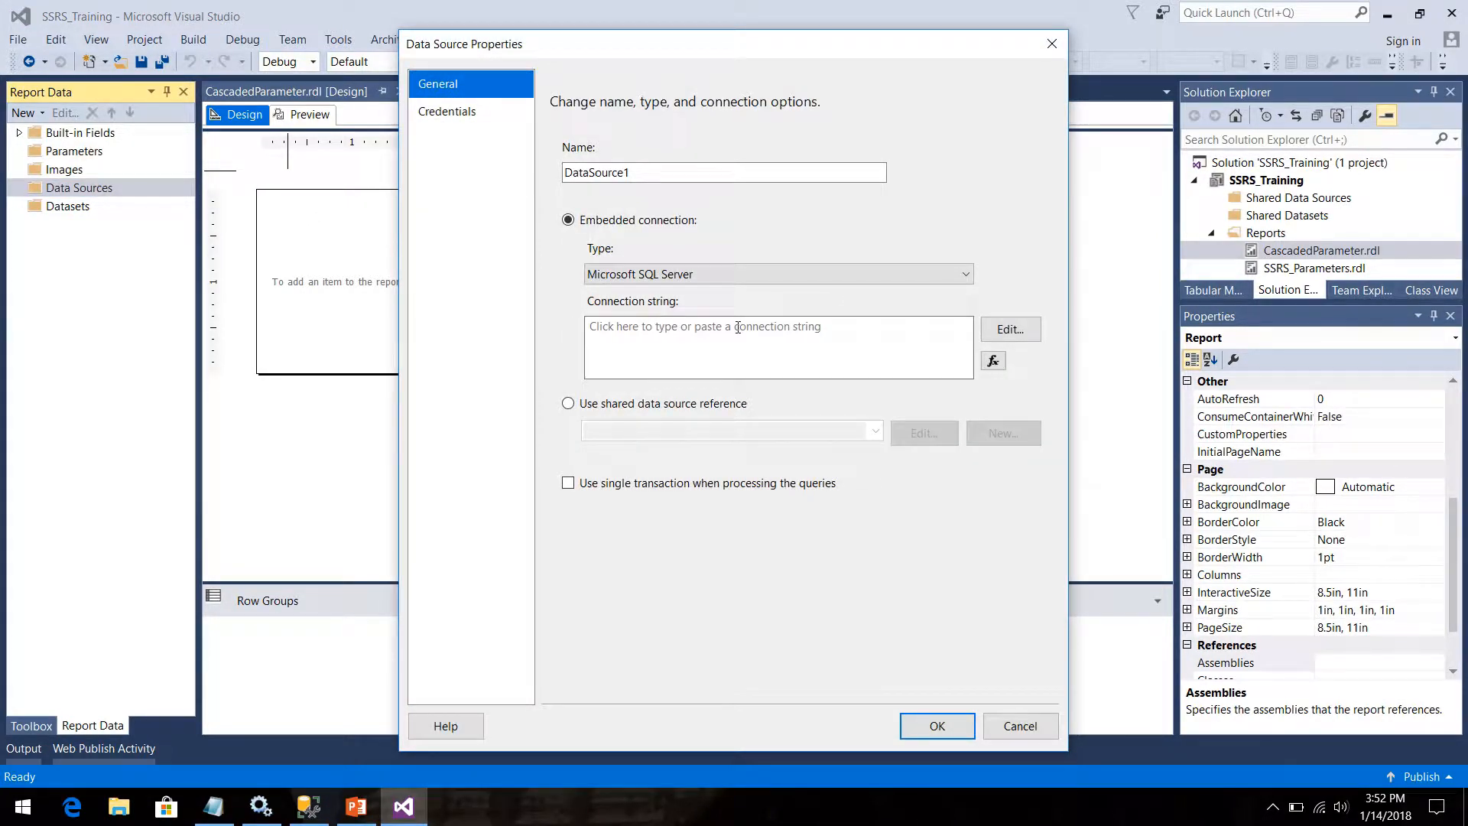
click(1010, 329)
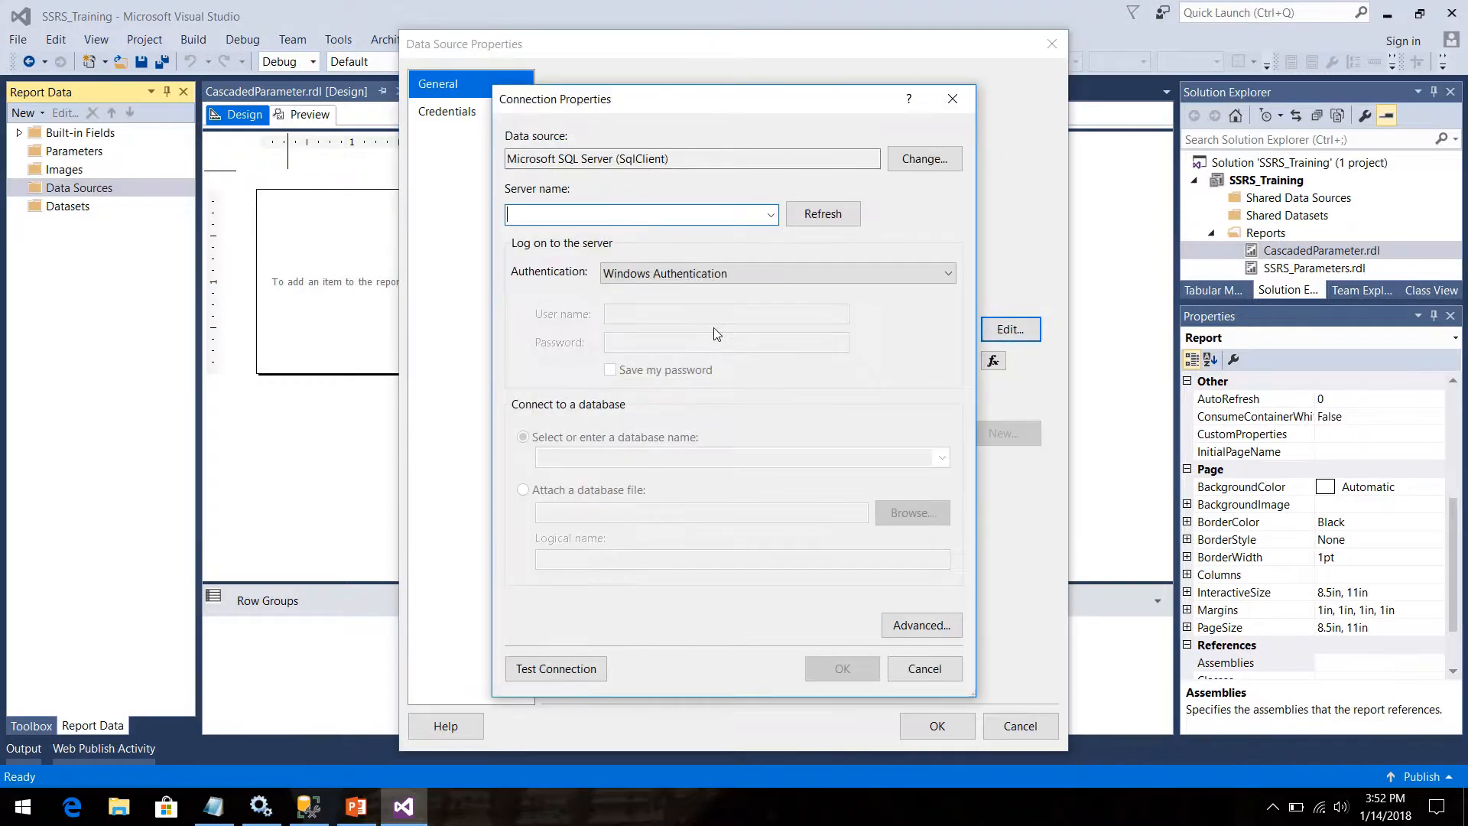
text(.)
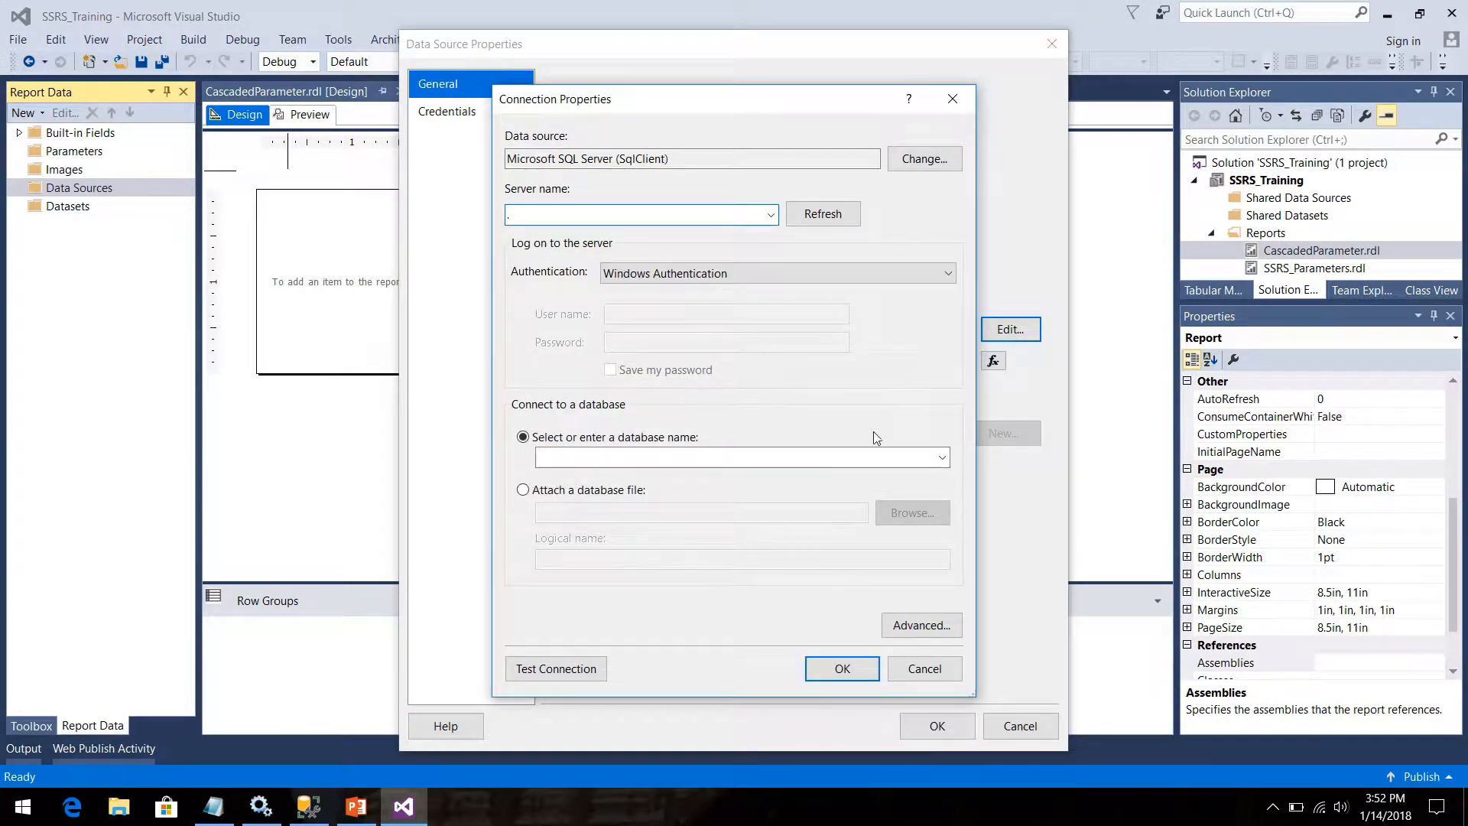
click(942, 457)
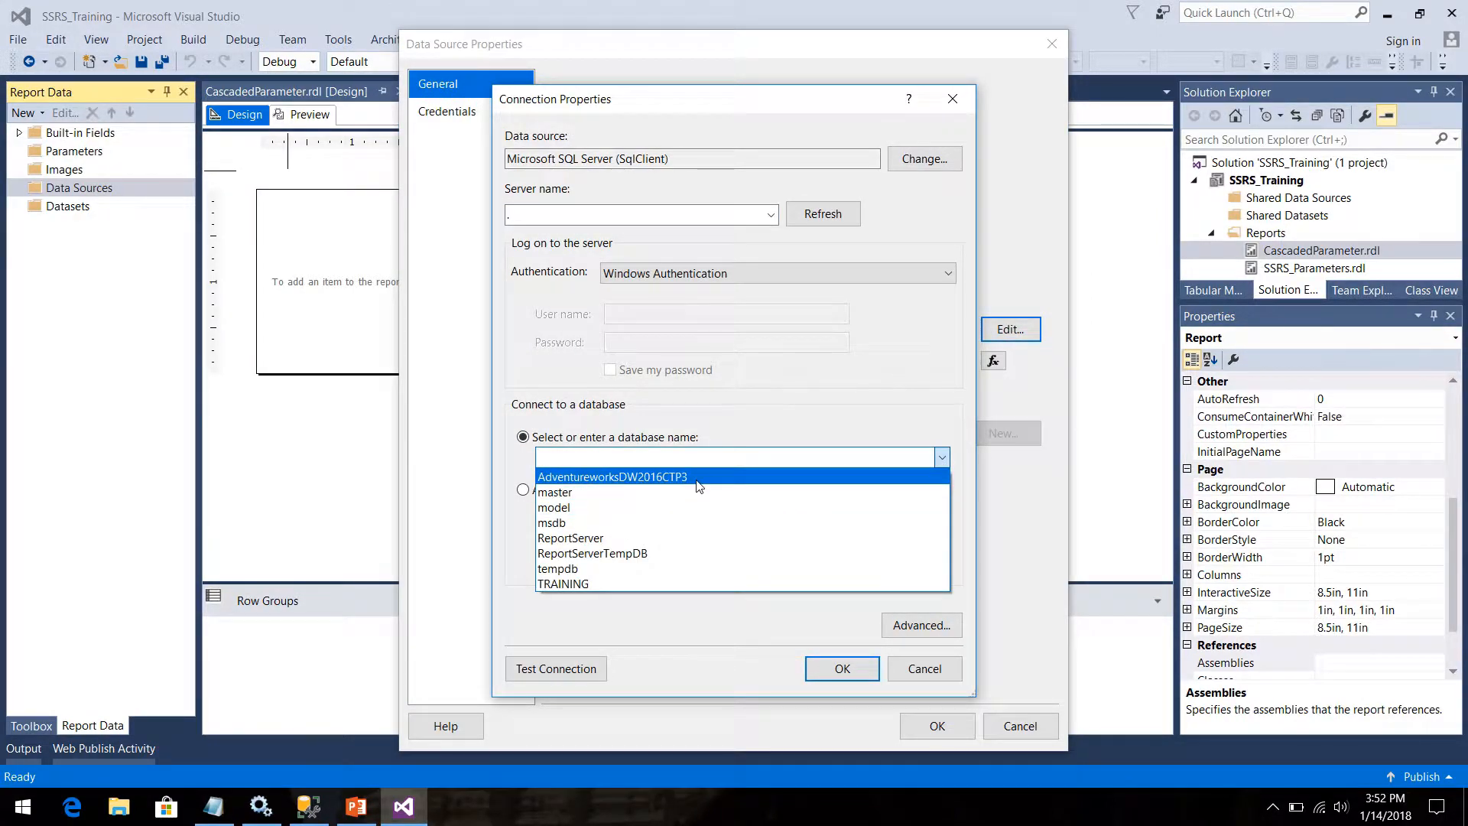
click(696, 480)
click(556, 668)
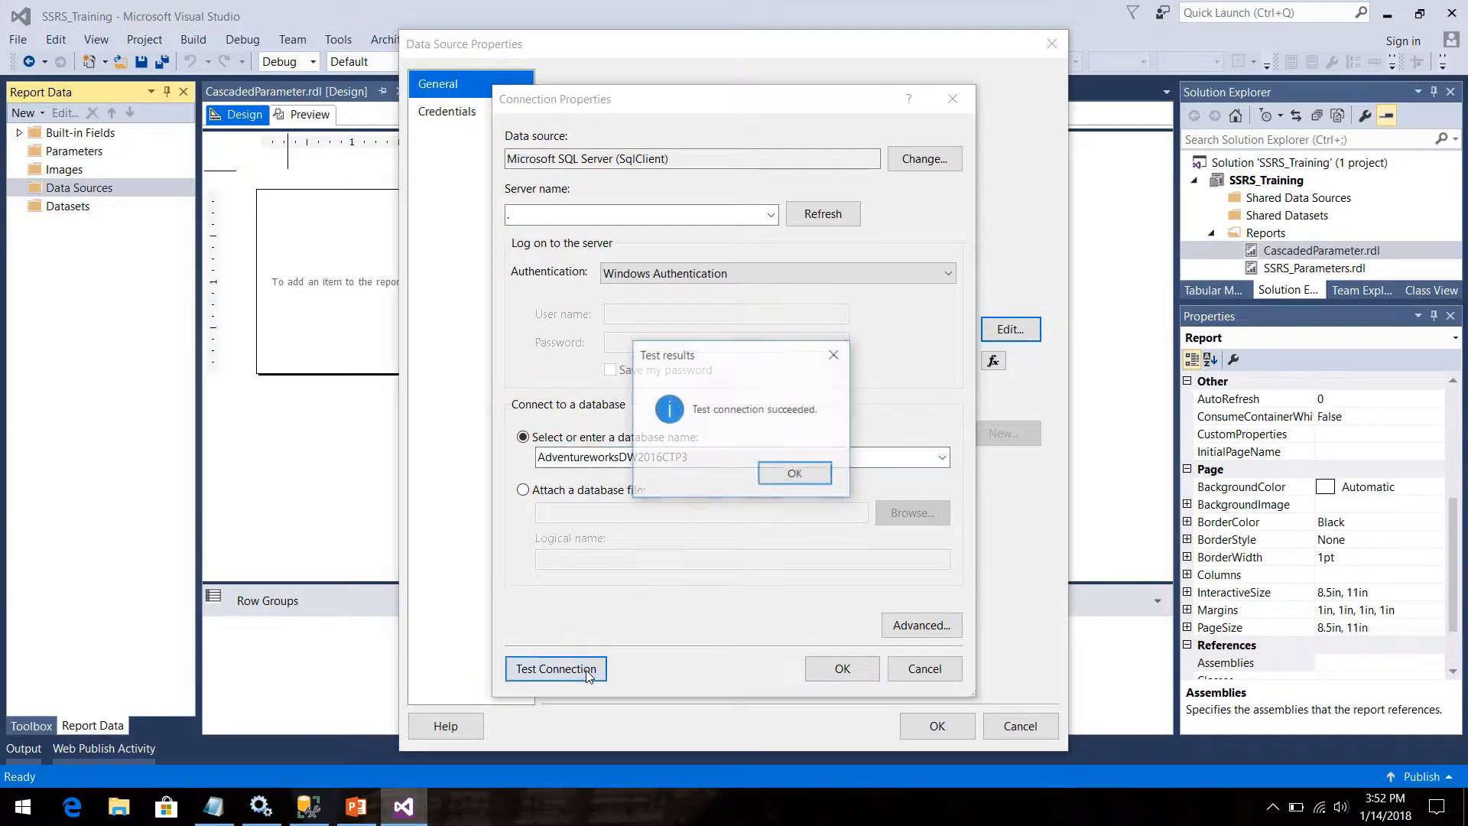
click(791, 474)
click(839, 670)
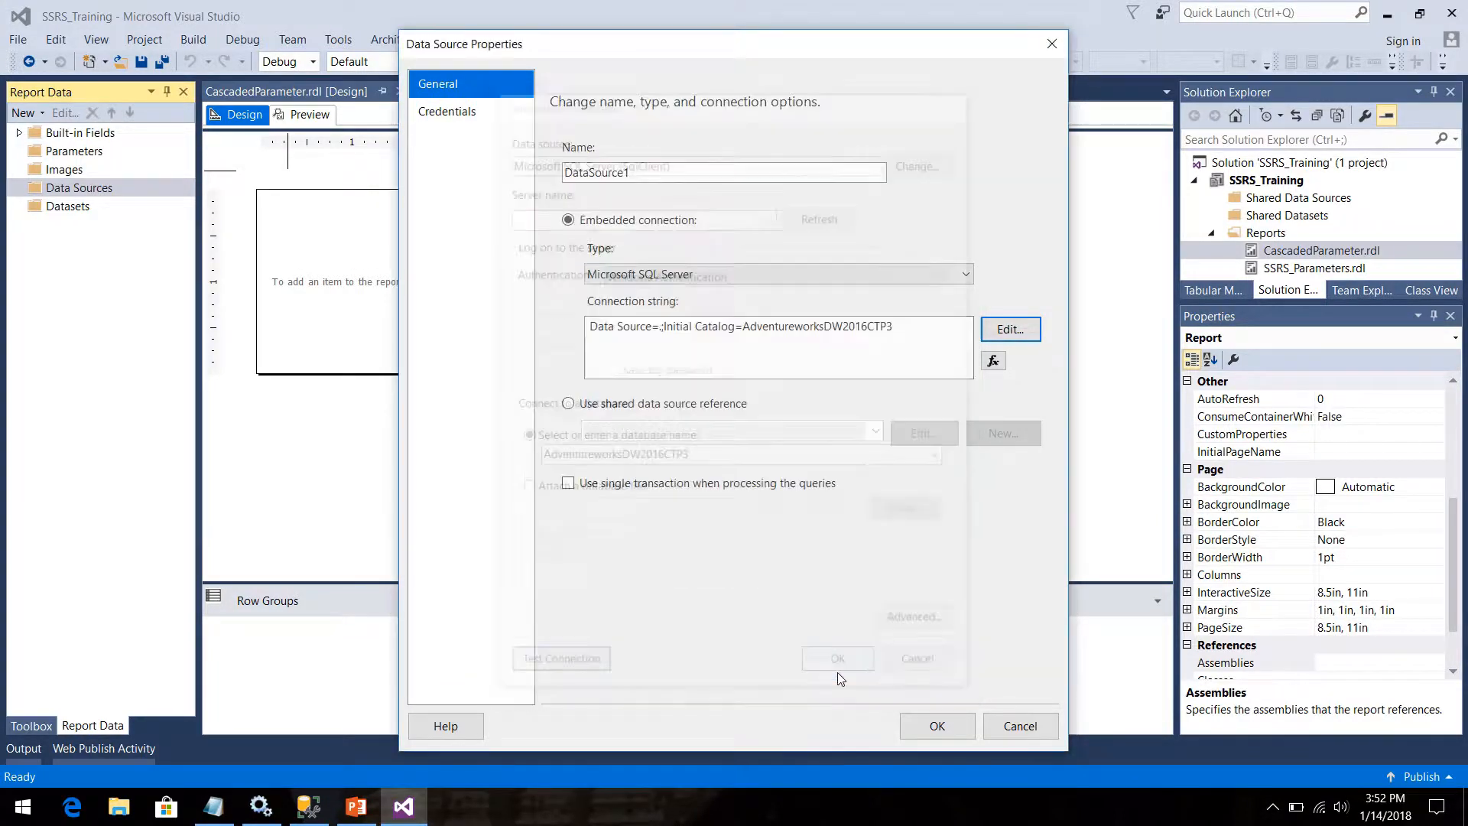
Step: Name the new data source DS1 and save it
drag(662, 166, 524, 181)
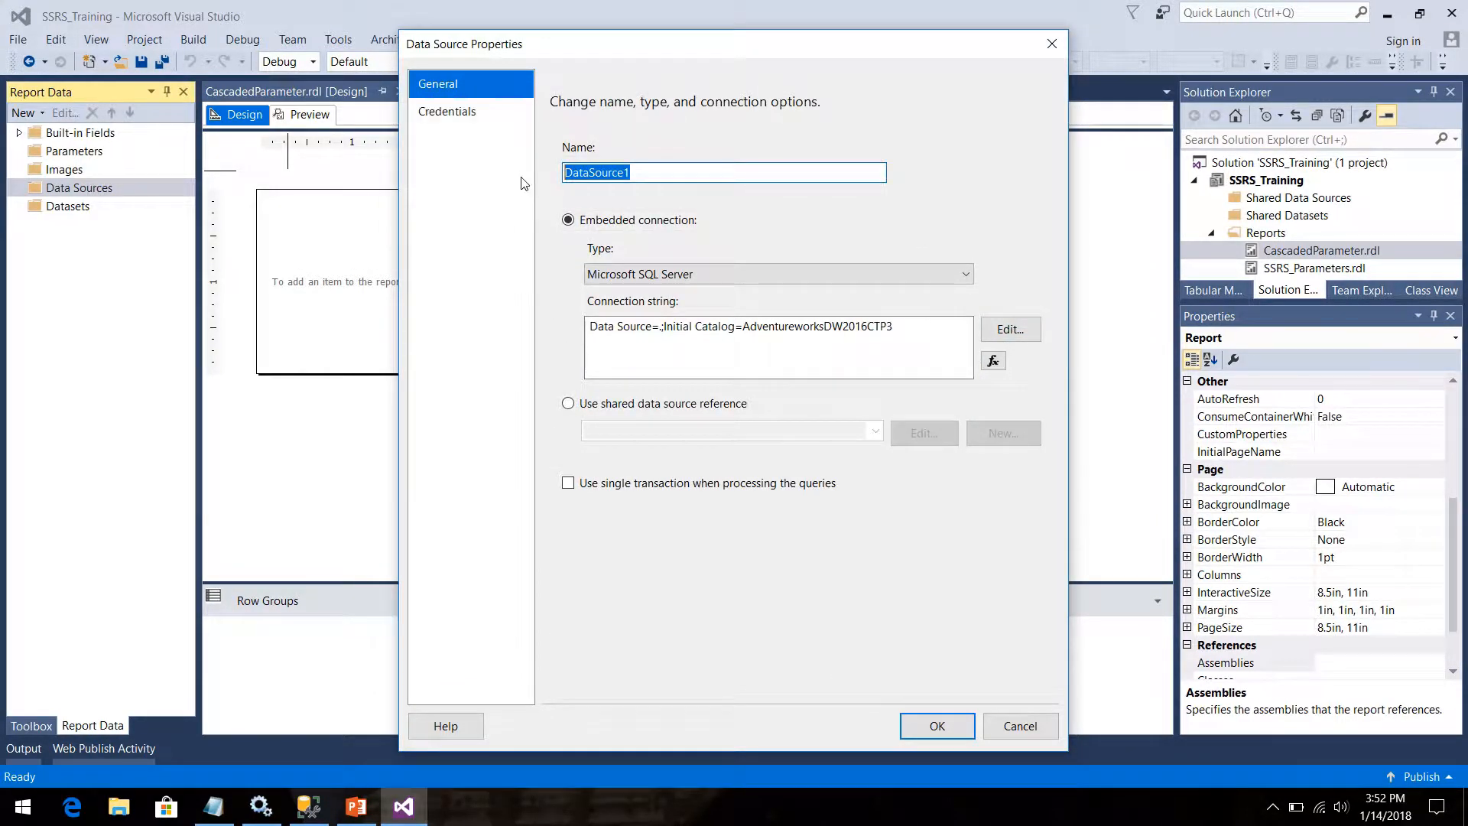
text(DS)
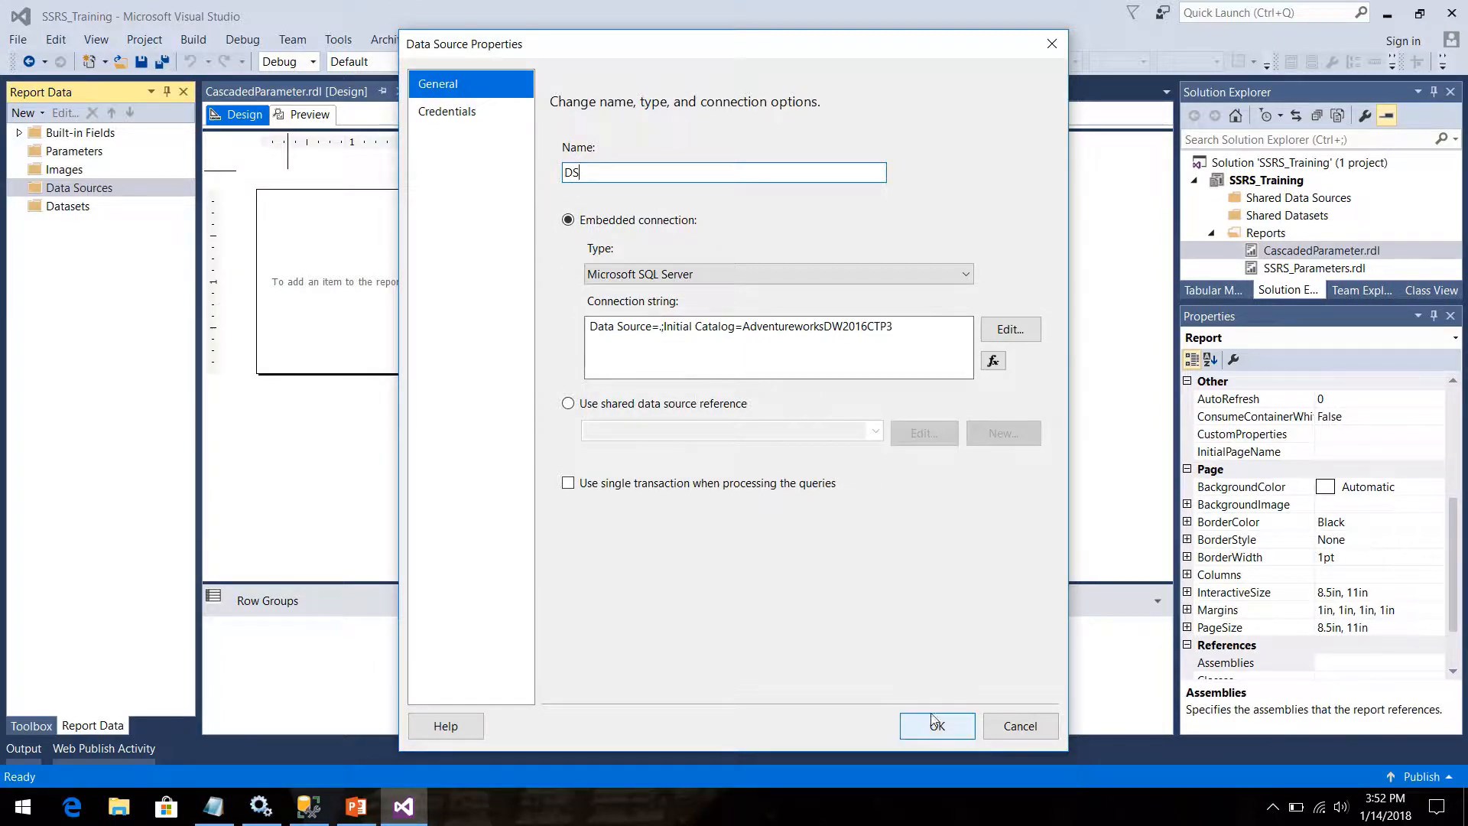
text(1)
click(937, 725)
mouse_move(545, 7)
click(828, 17)
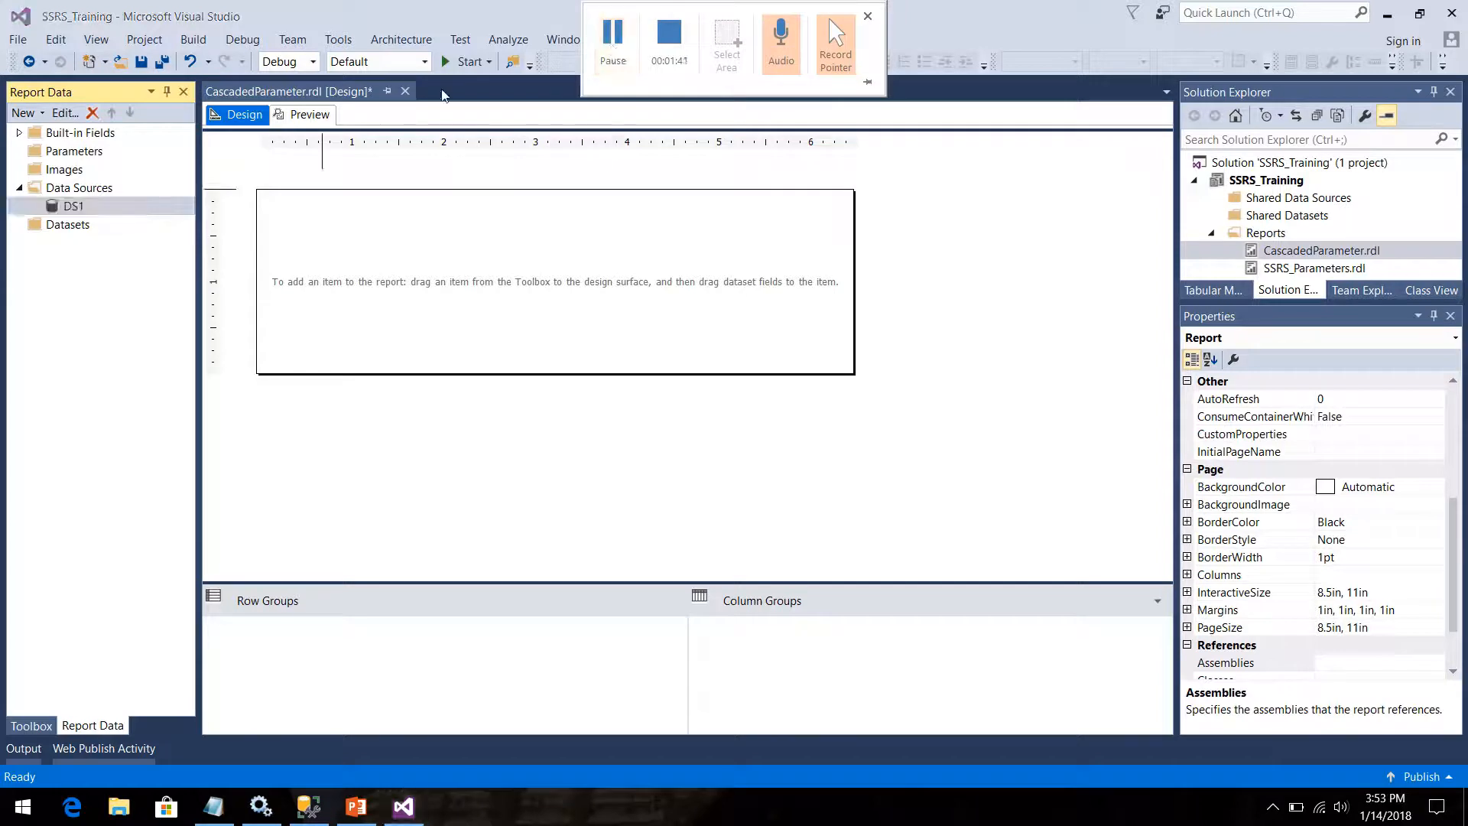
Step: Add a dataset named Years, embedded in the report and based on the DS1 data source
right_click(62, 231)
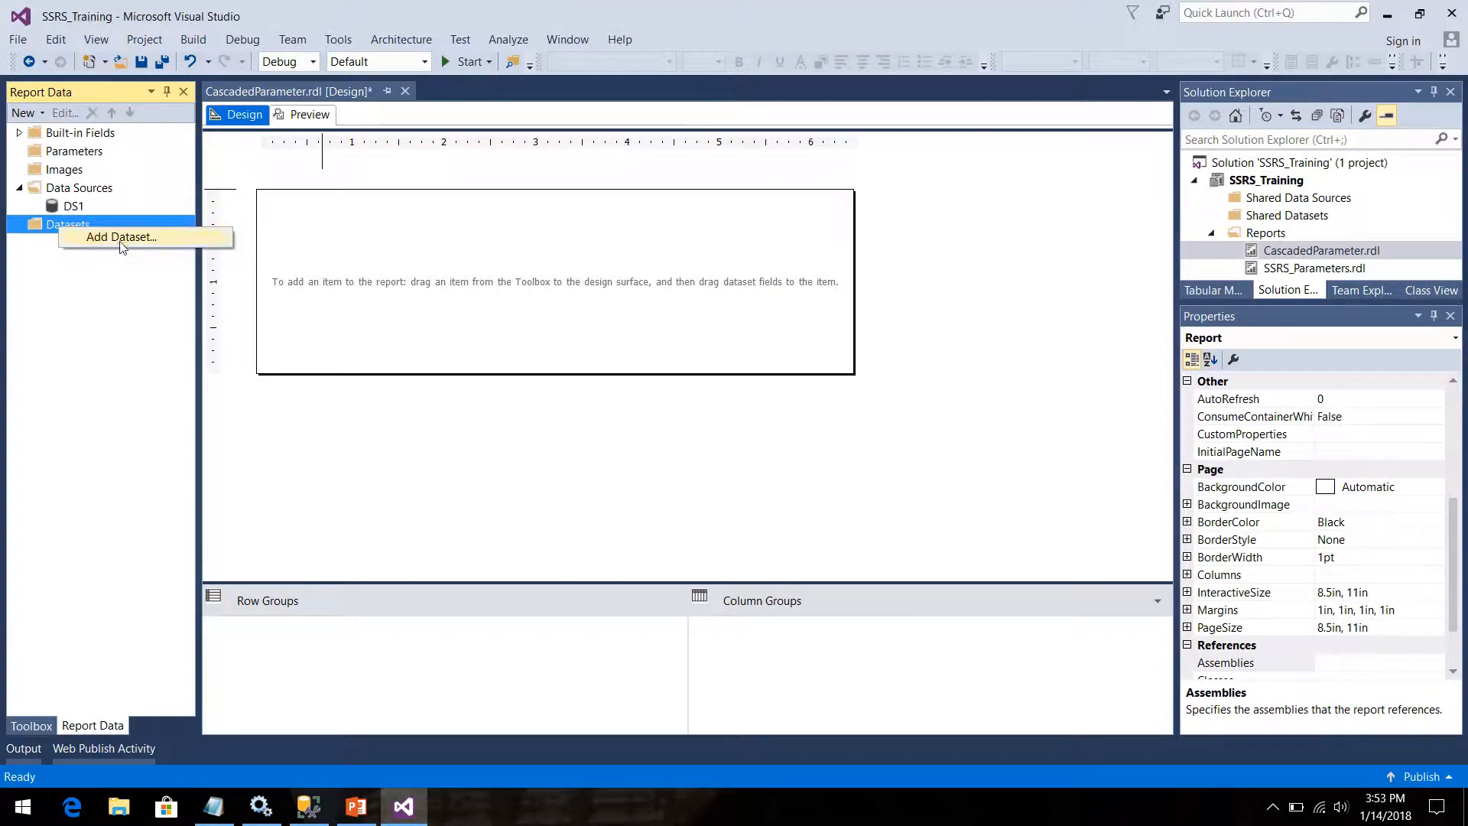
click(115, 239)
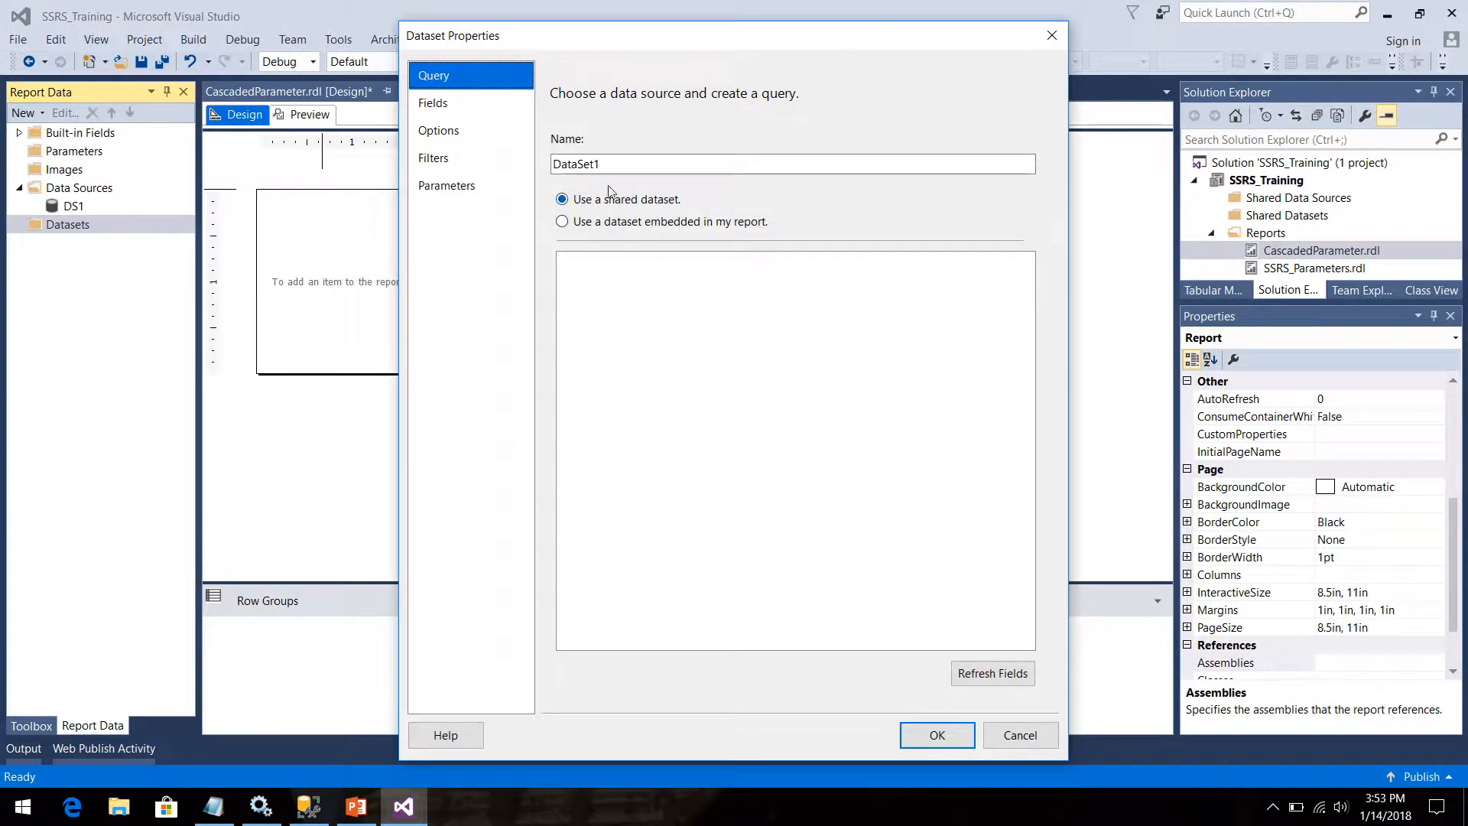
text(Years)
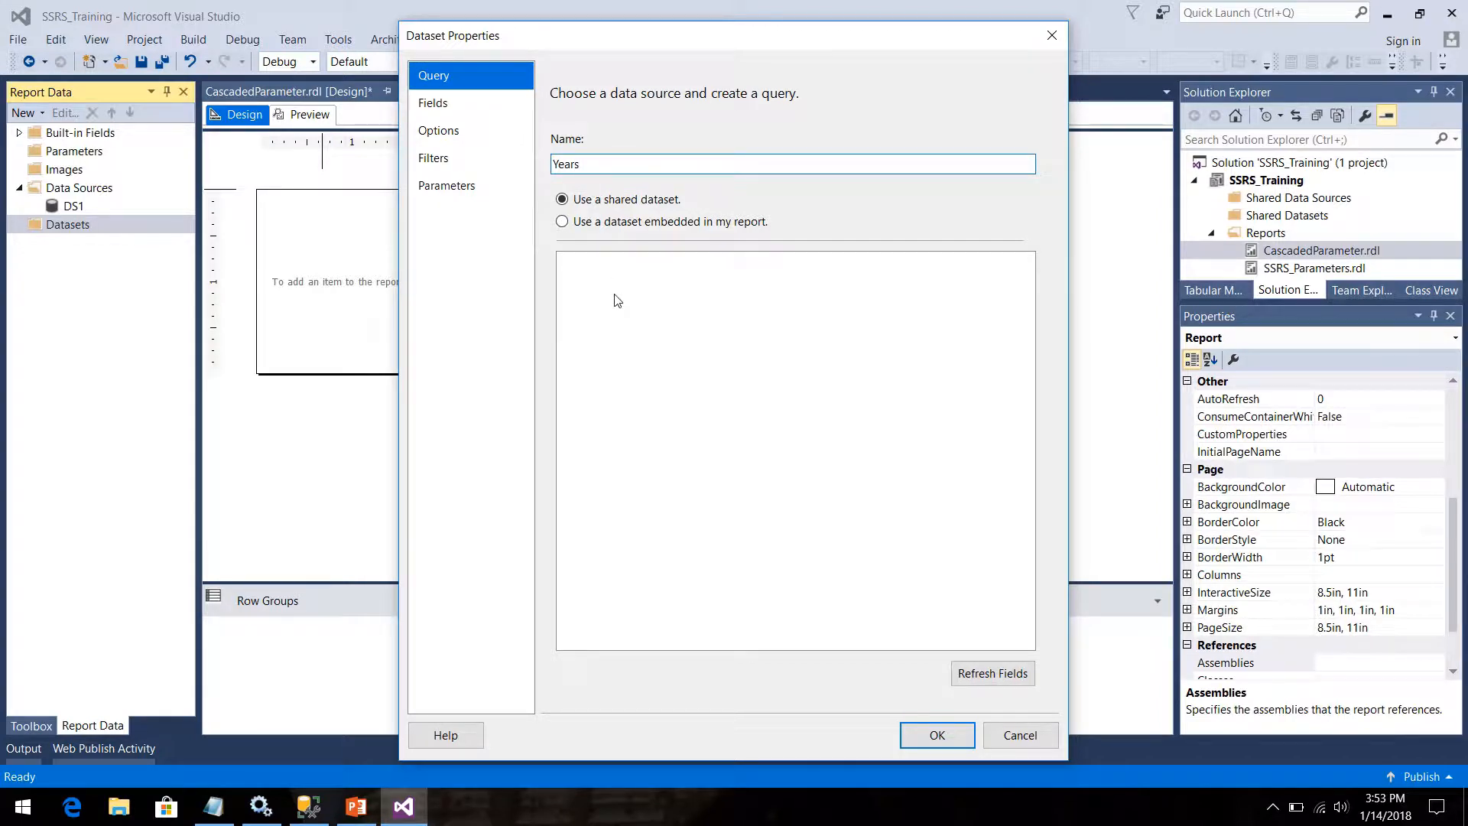
click(562, 221)
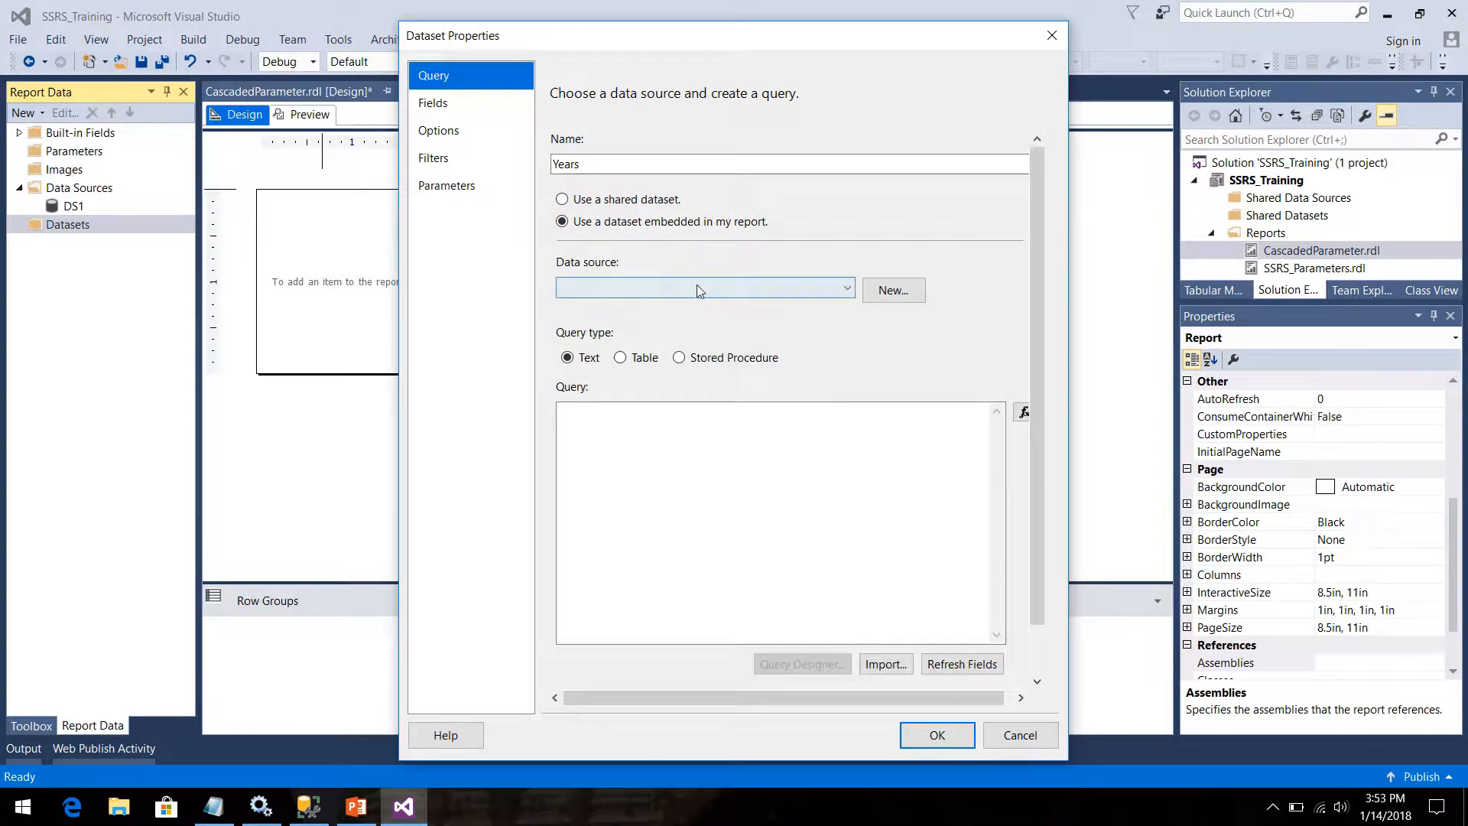
click(696, 289)
click(604, 306)
Step: Set the query to select distinct DimDate CalendarYear as DueYear, inner-joined to FactInternetSales on DateKey = DueDateKey, and refresh the fields
click(748, 426)
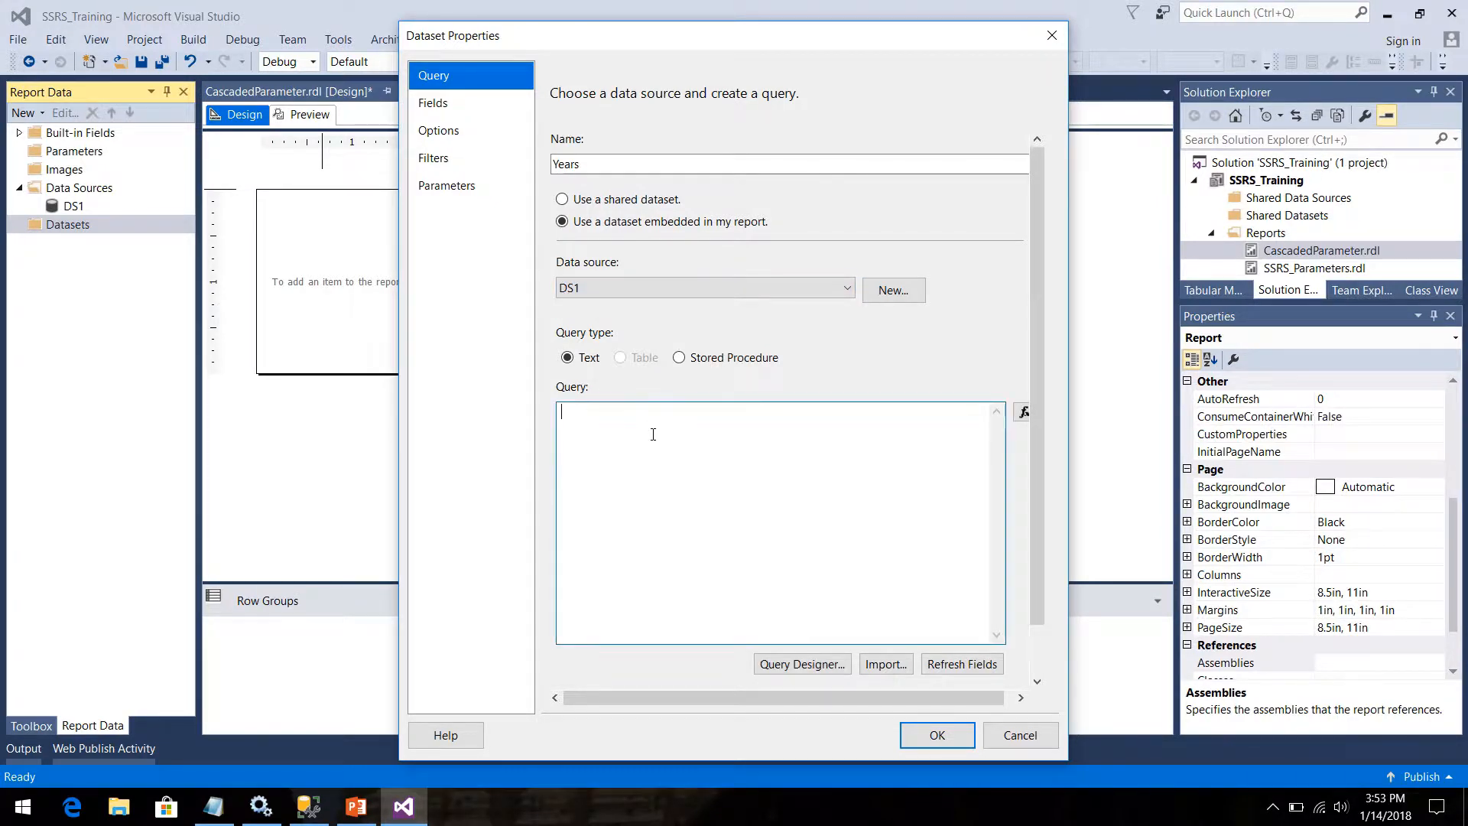
text(SELECT DISTINCT DD.CalendarYear As DueYear  FROM DimDate AS DD INNER JOIN FactInternetSales AS FactSales ON DD.DateKey = FactSales.DueDateKey)
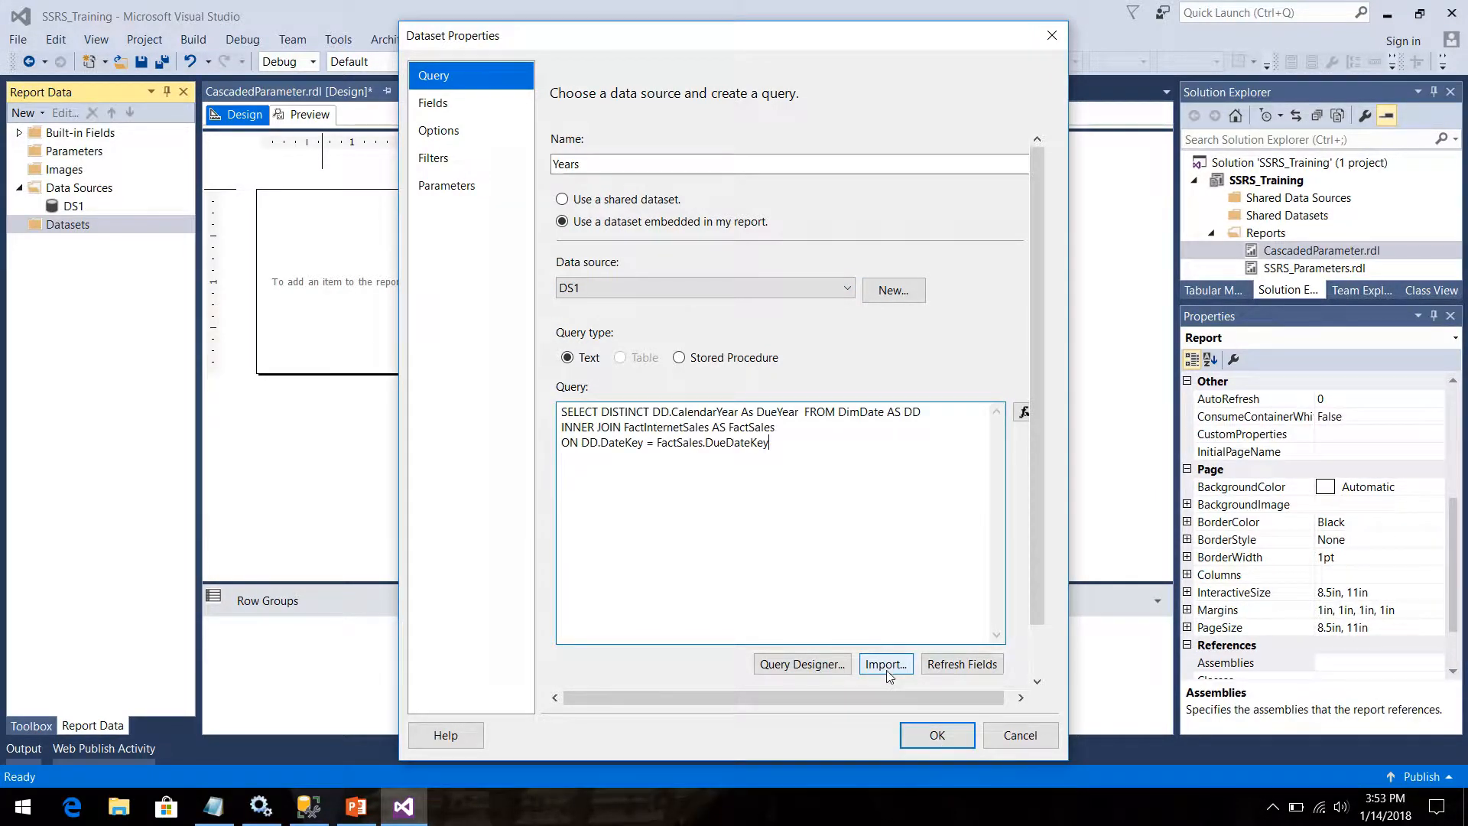
click(962, 663)
scroll(971, 673, down, 1)
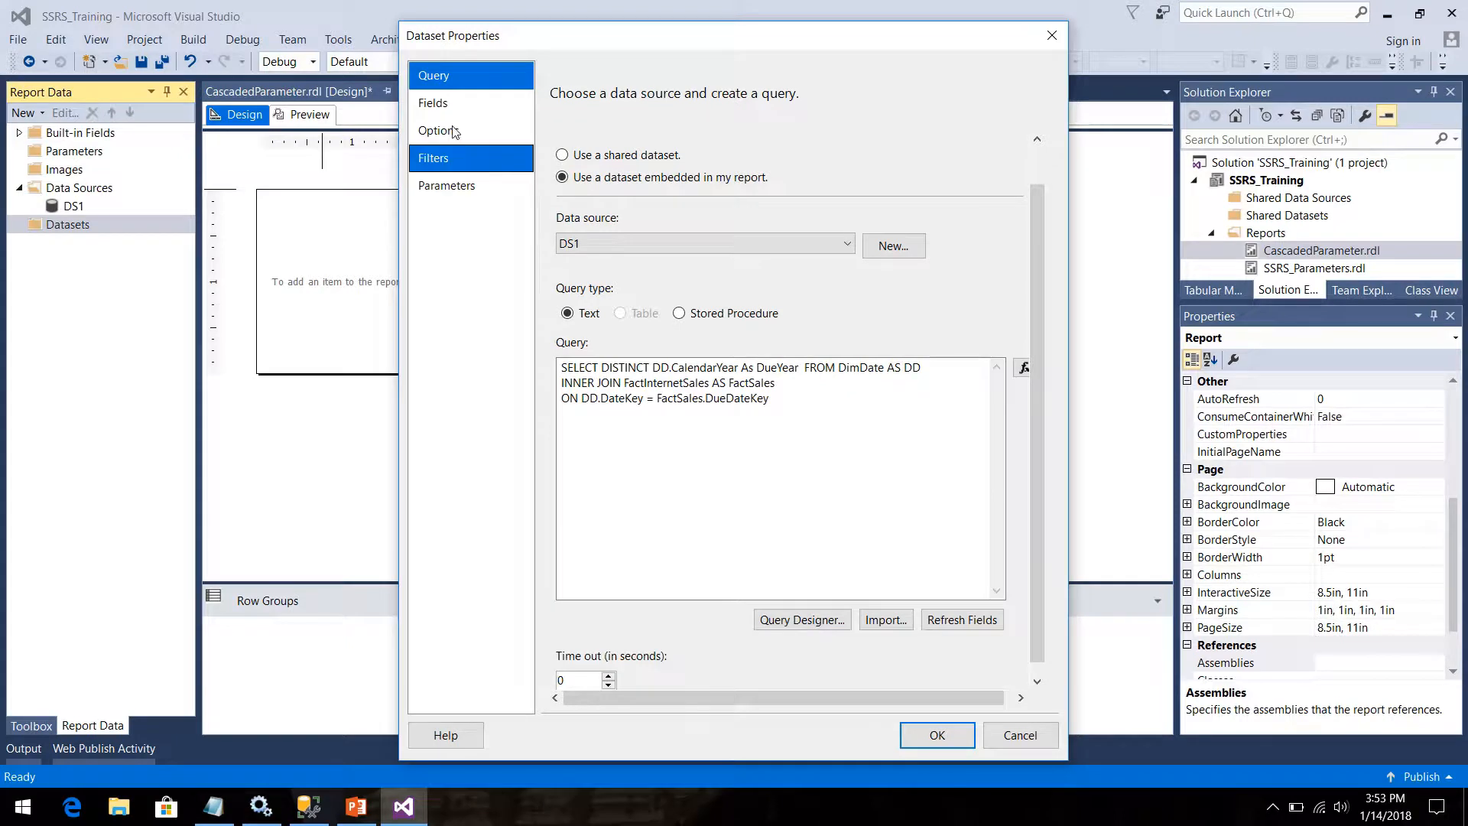
Step: Check the Years dataset's fields and parameters, and save the dataset
click(438, 107)
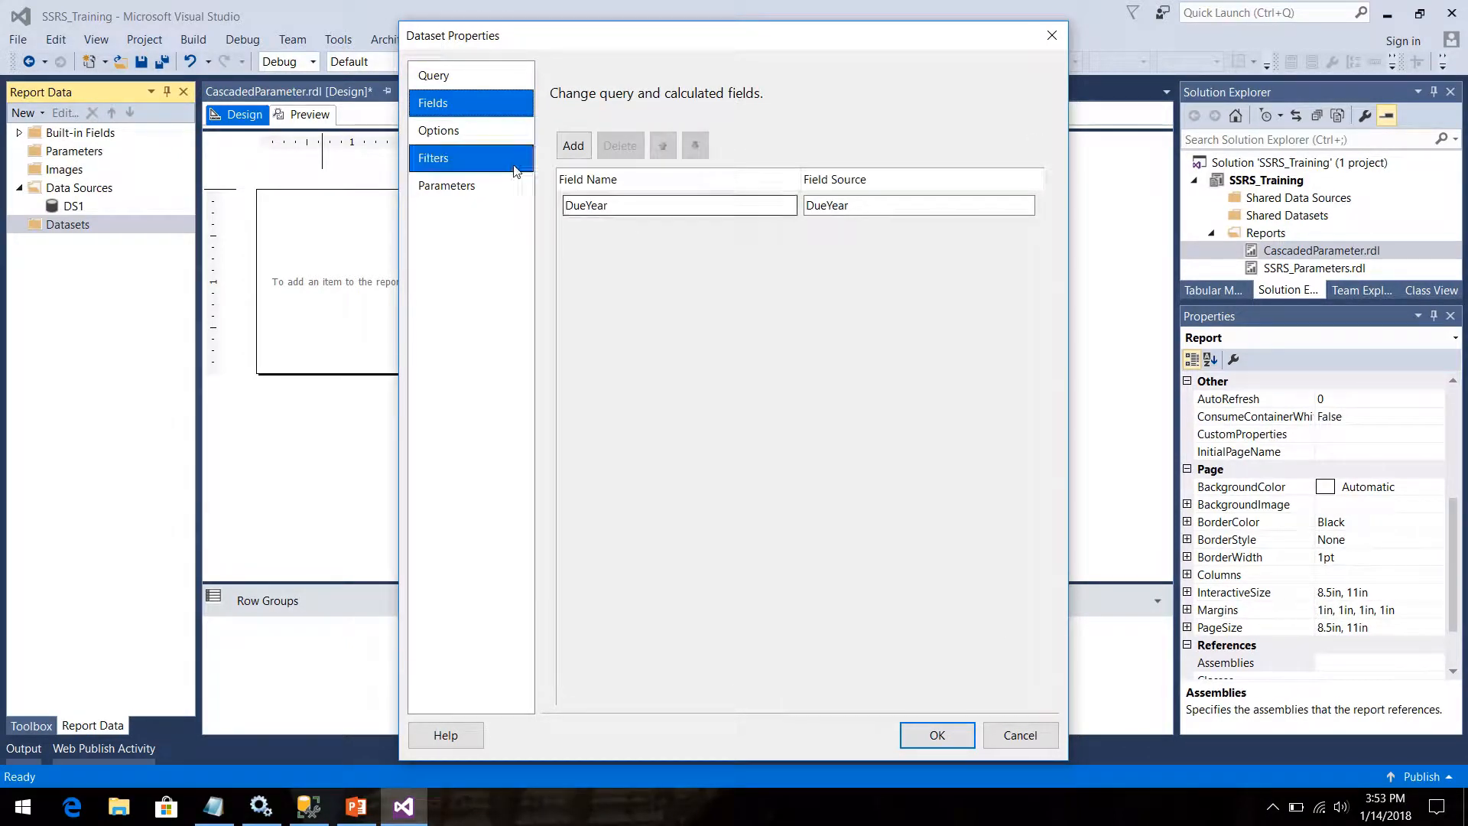
click(464, 191)
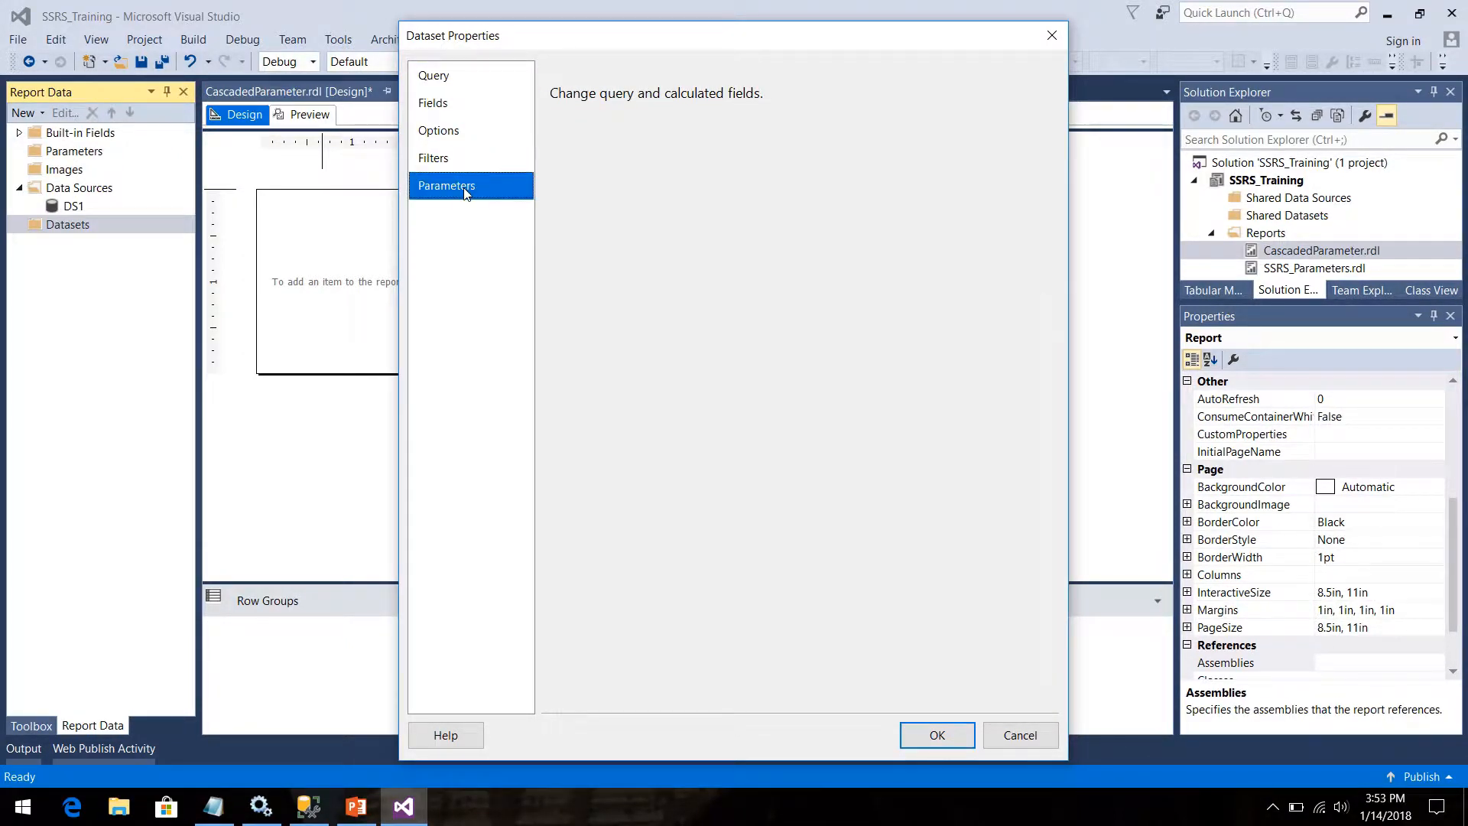
click(936, 735)
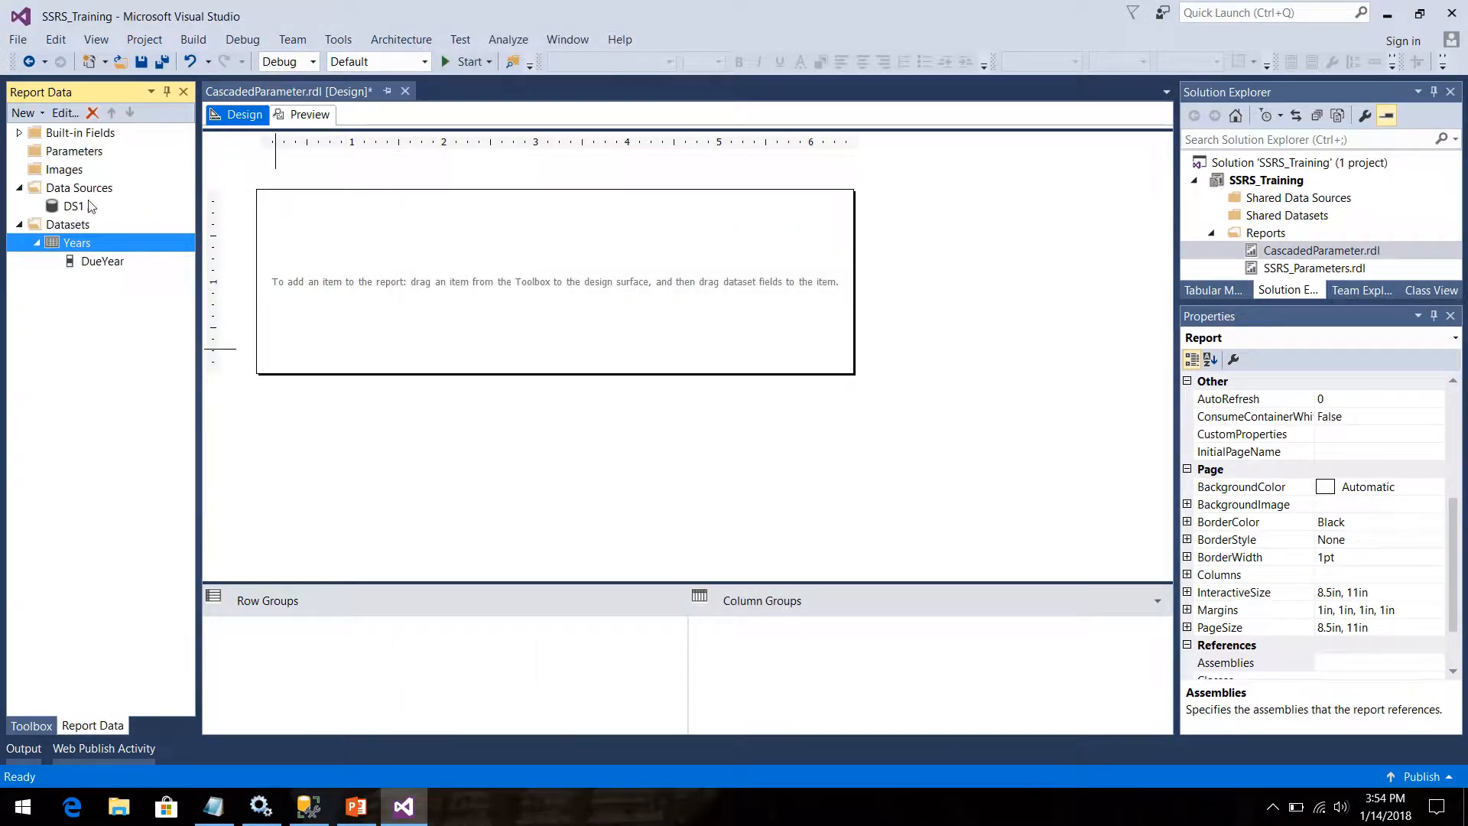
Step: Add a report parameter with both its name and prompt set to Years
right_click(66, 156)
click(93, 163)
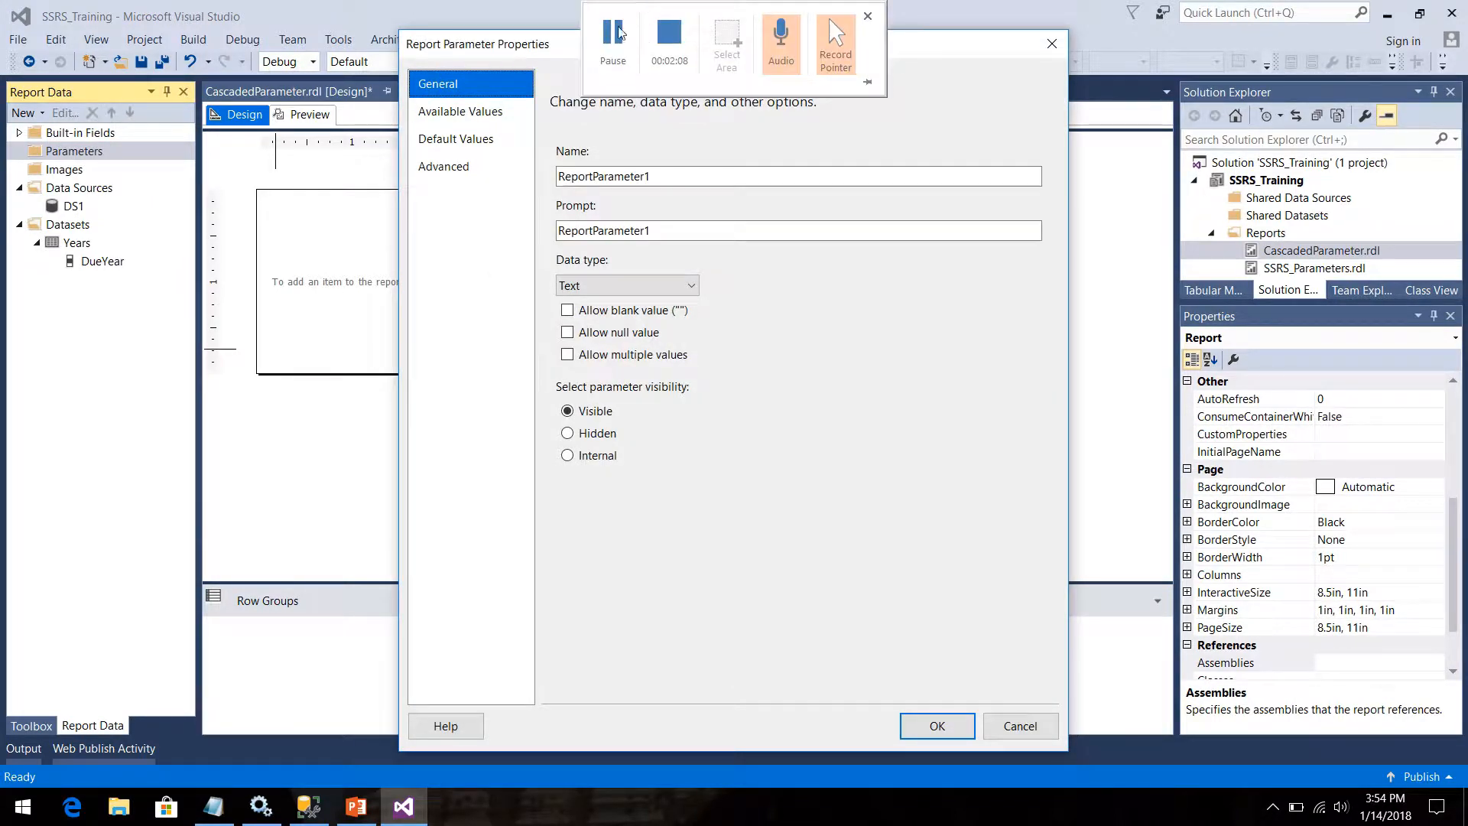
double_click(617, 177)
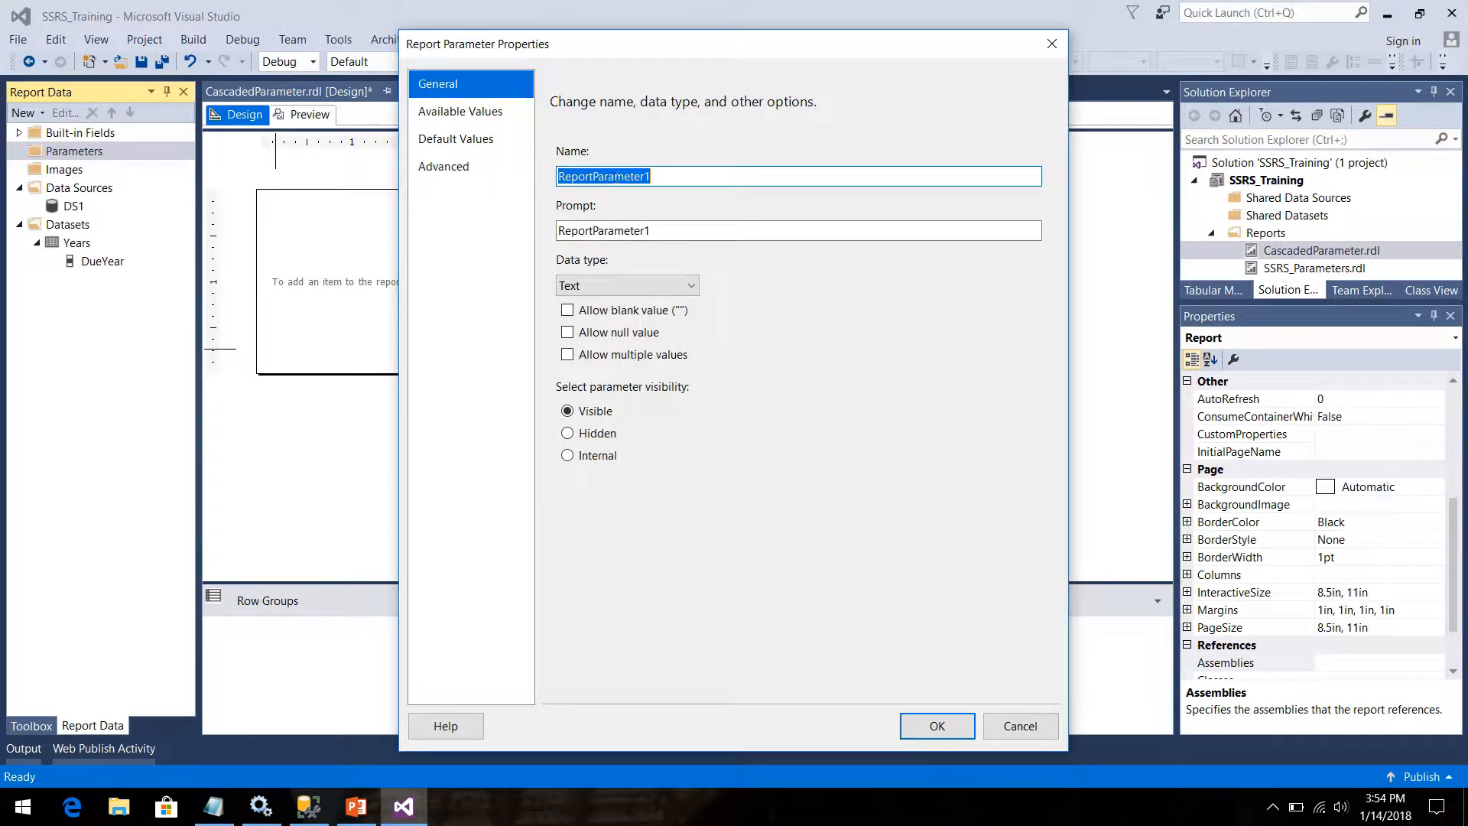
text(Years)
key(Tab)
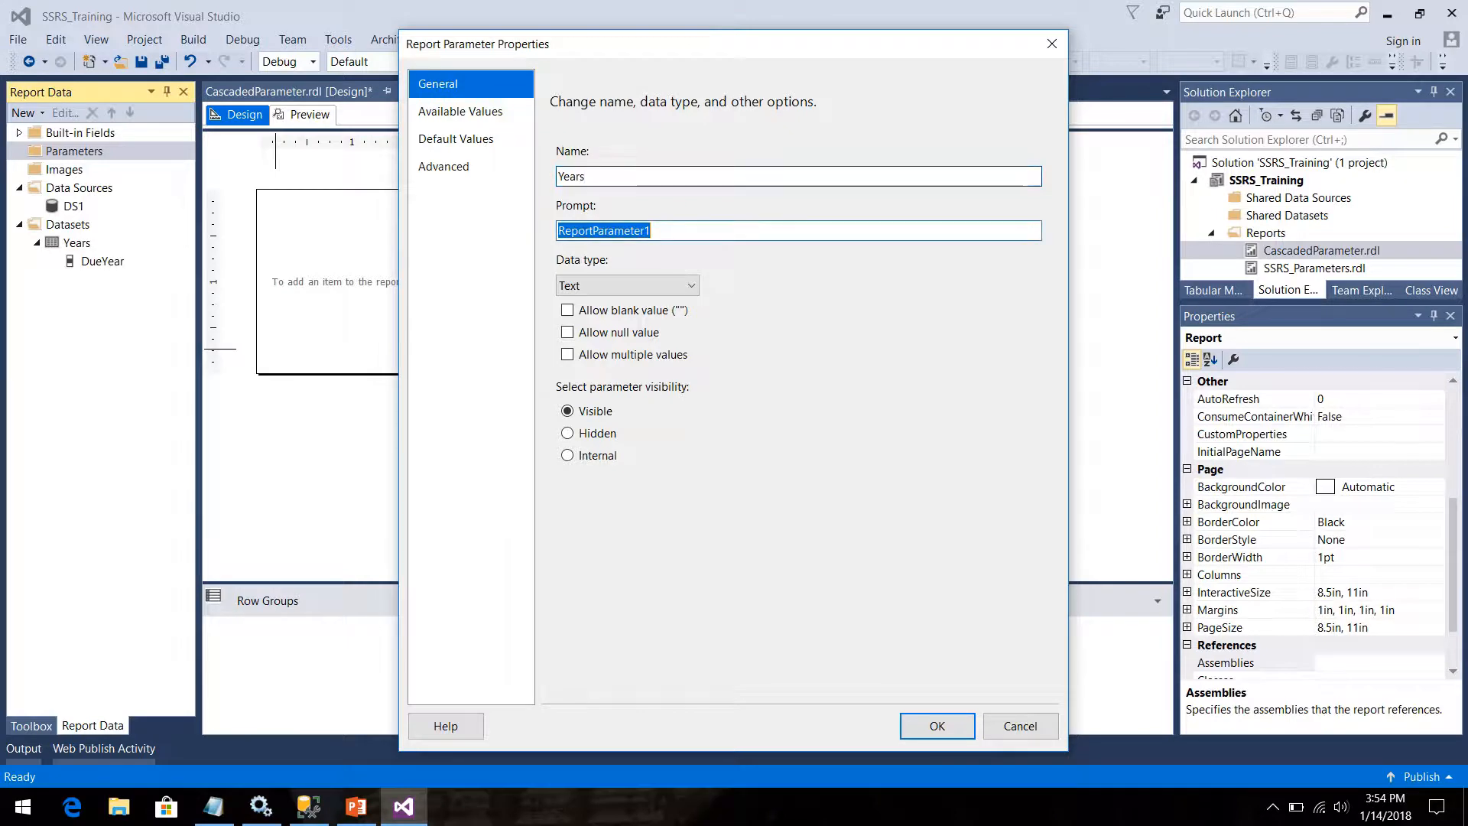
text(Years)
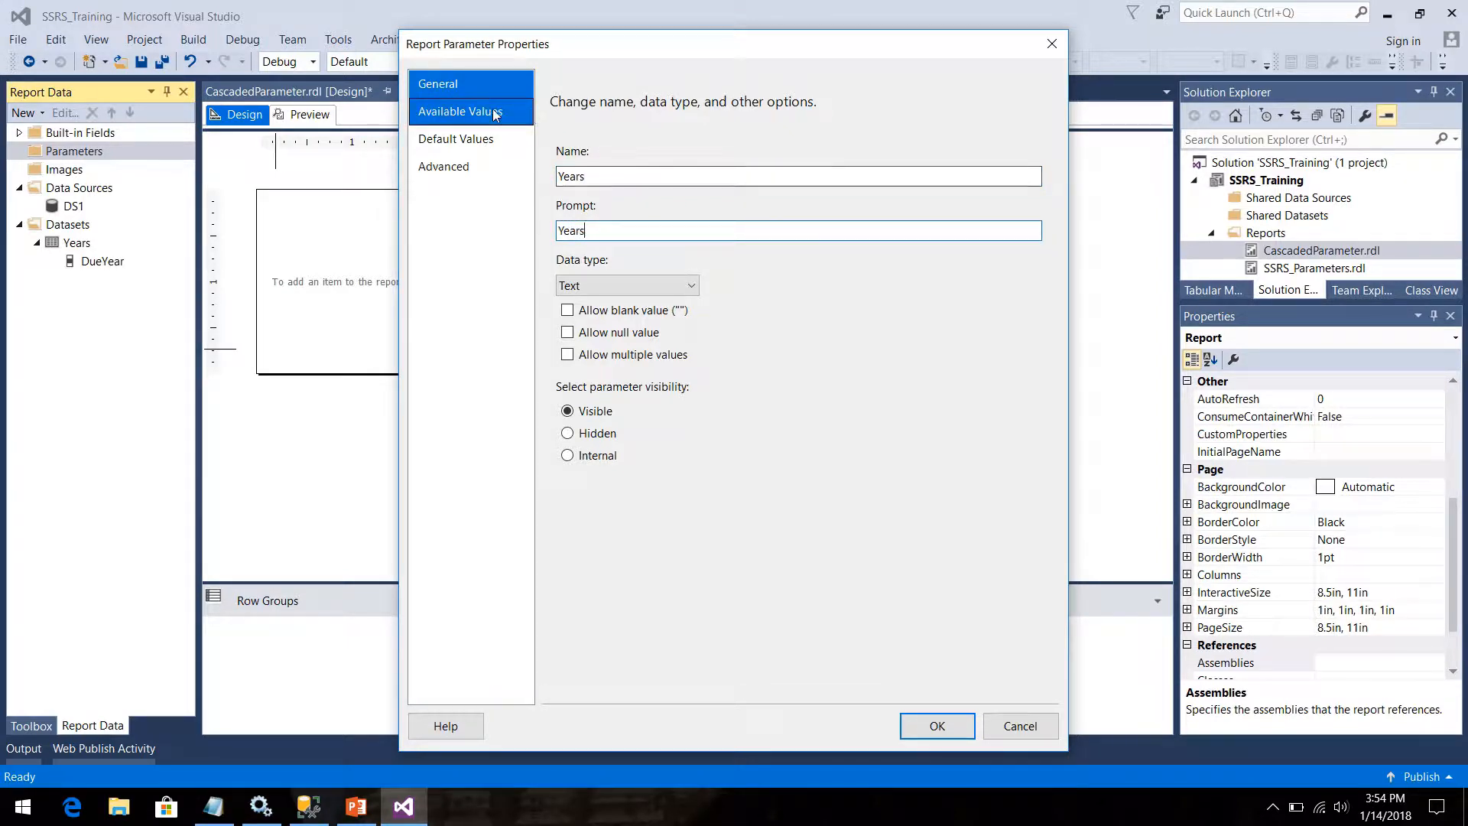
Step: Get the parameter's available values from the Years dataset with DueYear as value and label field, and save the parameter
click(478, 113)
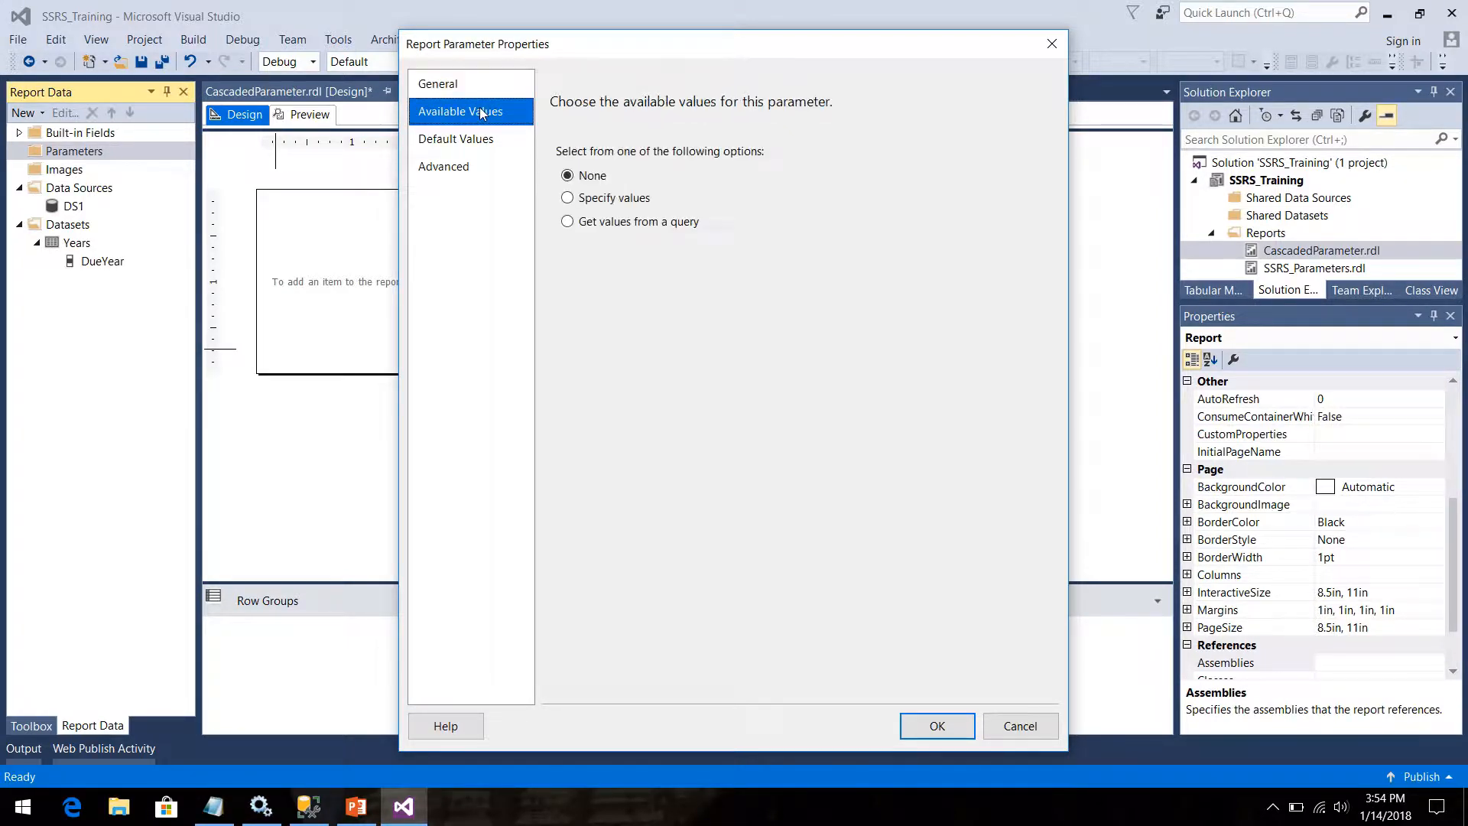
click(567, 221)
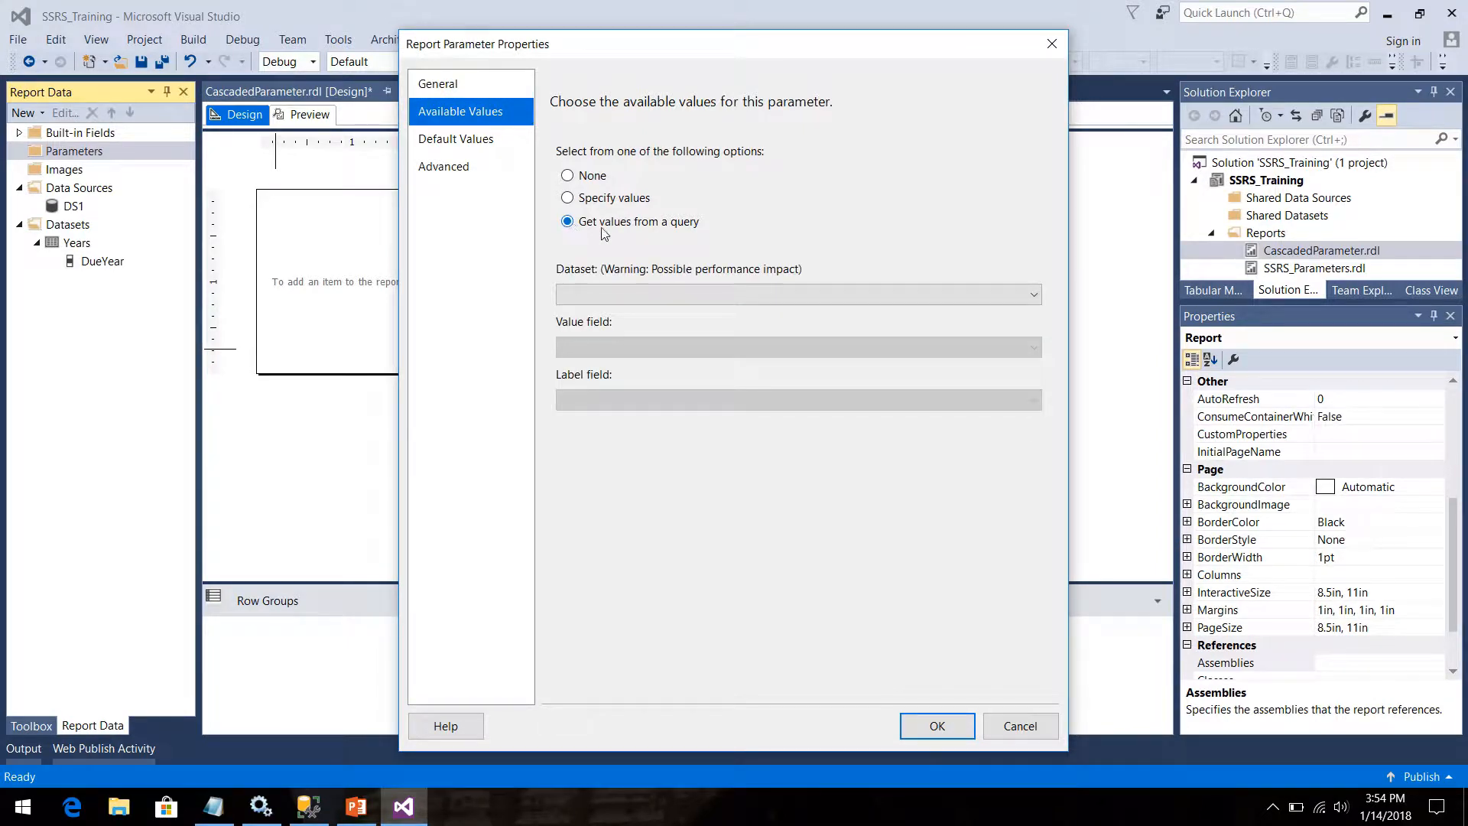
click(666, 296)
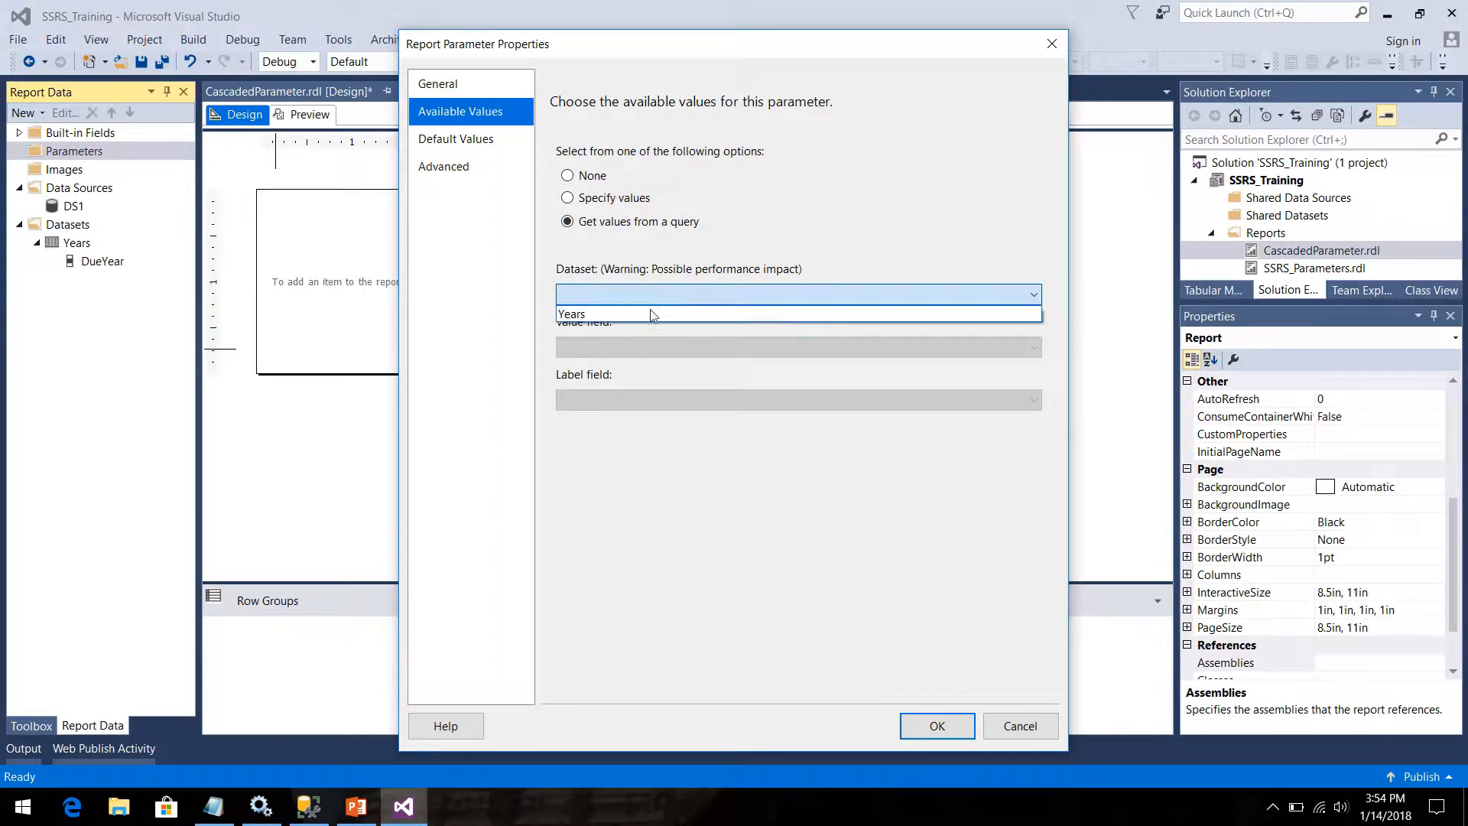
click(652, 310)
click(626, 346)
click(624, 366)
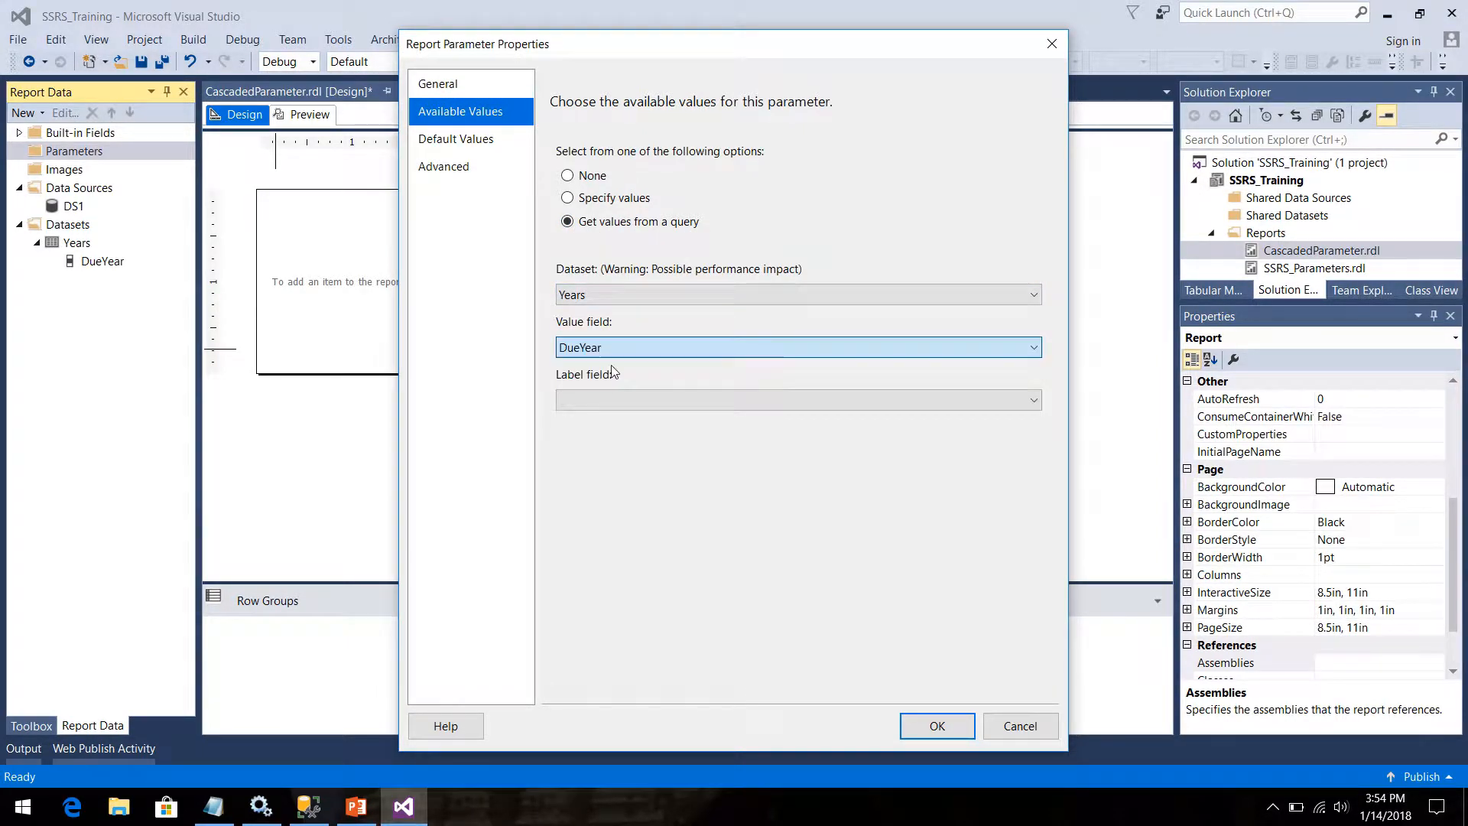
click(607, 397)
click(601, 419)
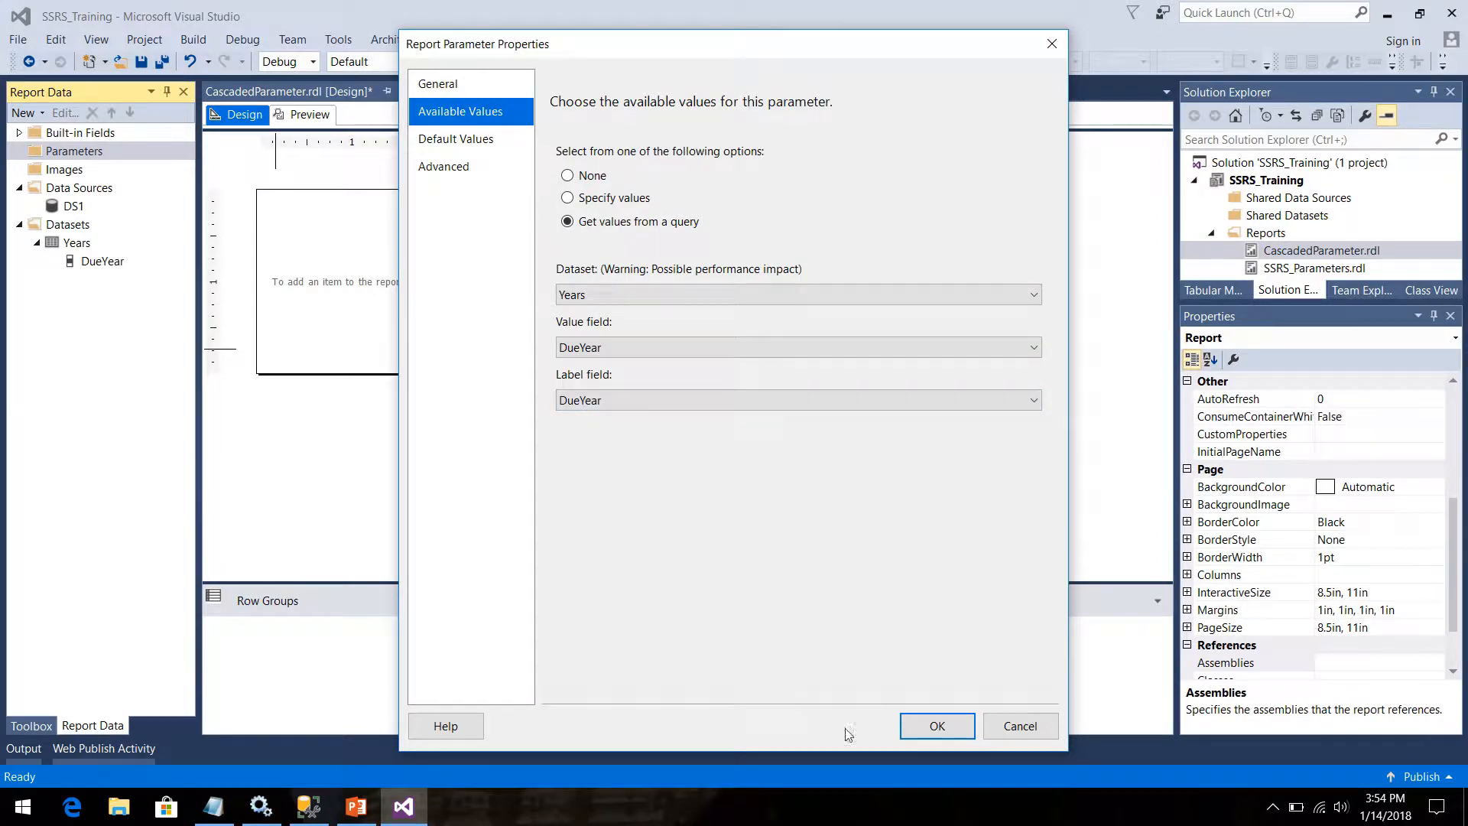
click(935, 726)
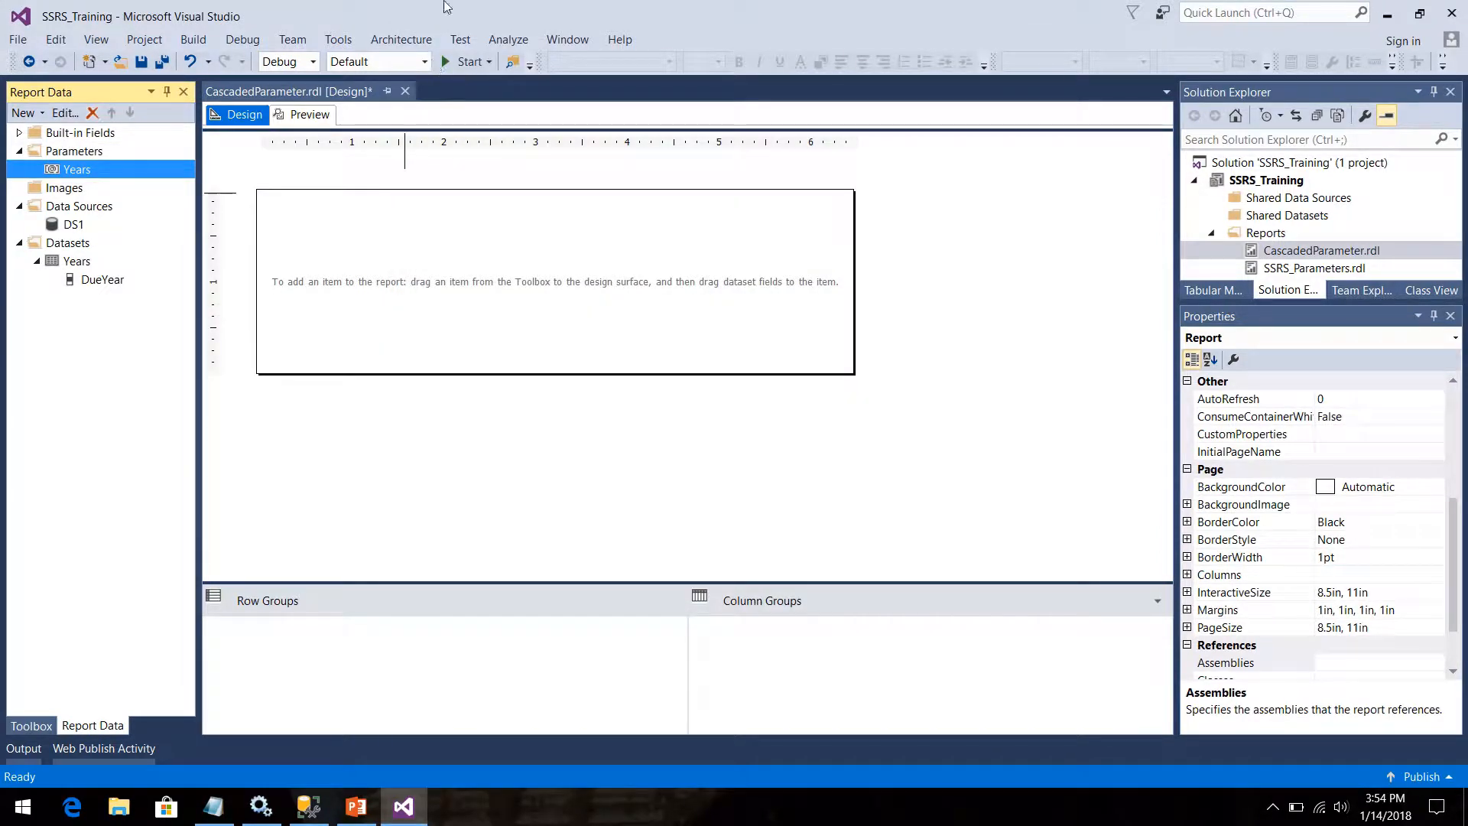
mouse_move(491, 9)
click(614, 50)
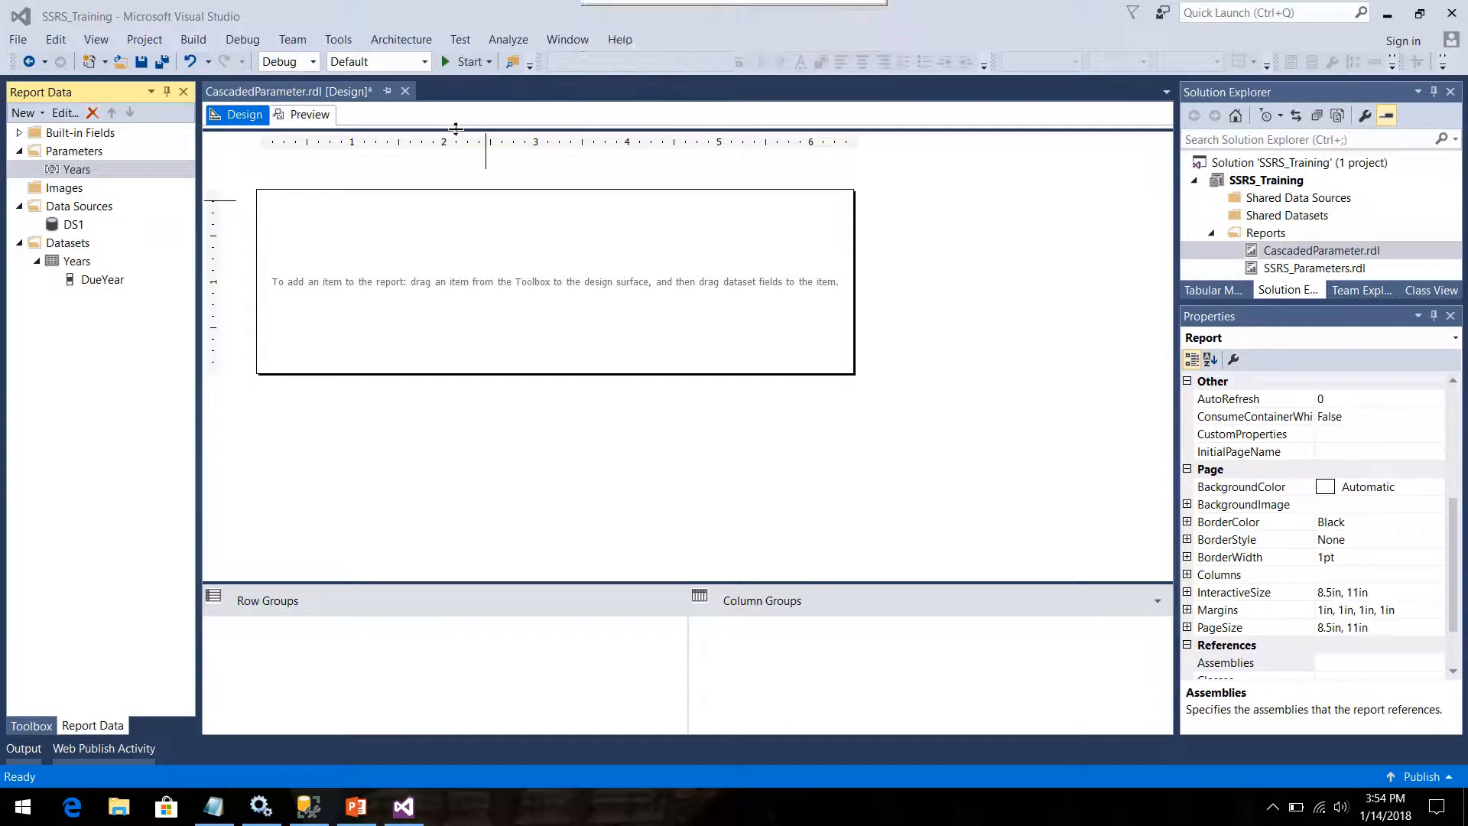
Step: Preview the report and check the order of the values offered by the Years parameter
click(315, 115)
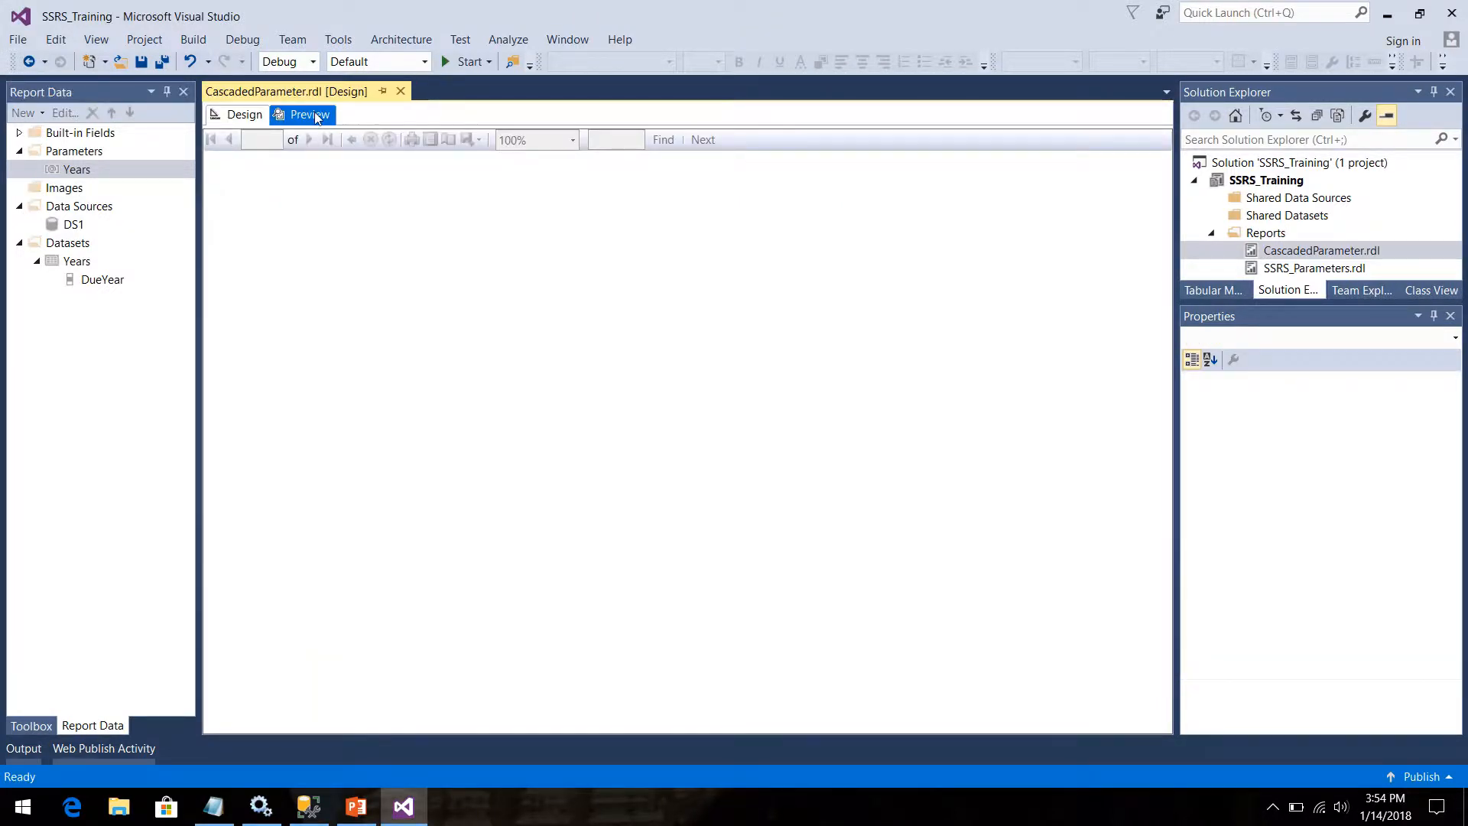
click(322, 145)
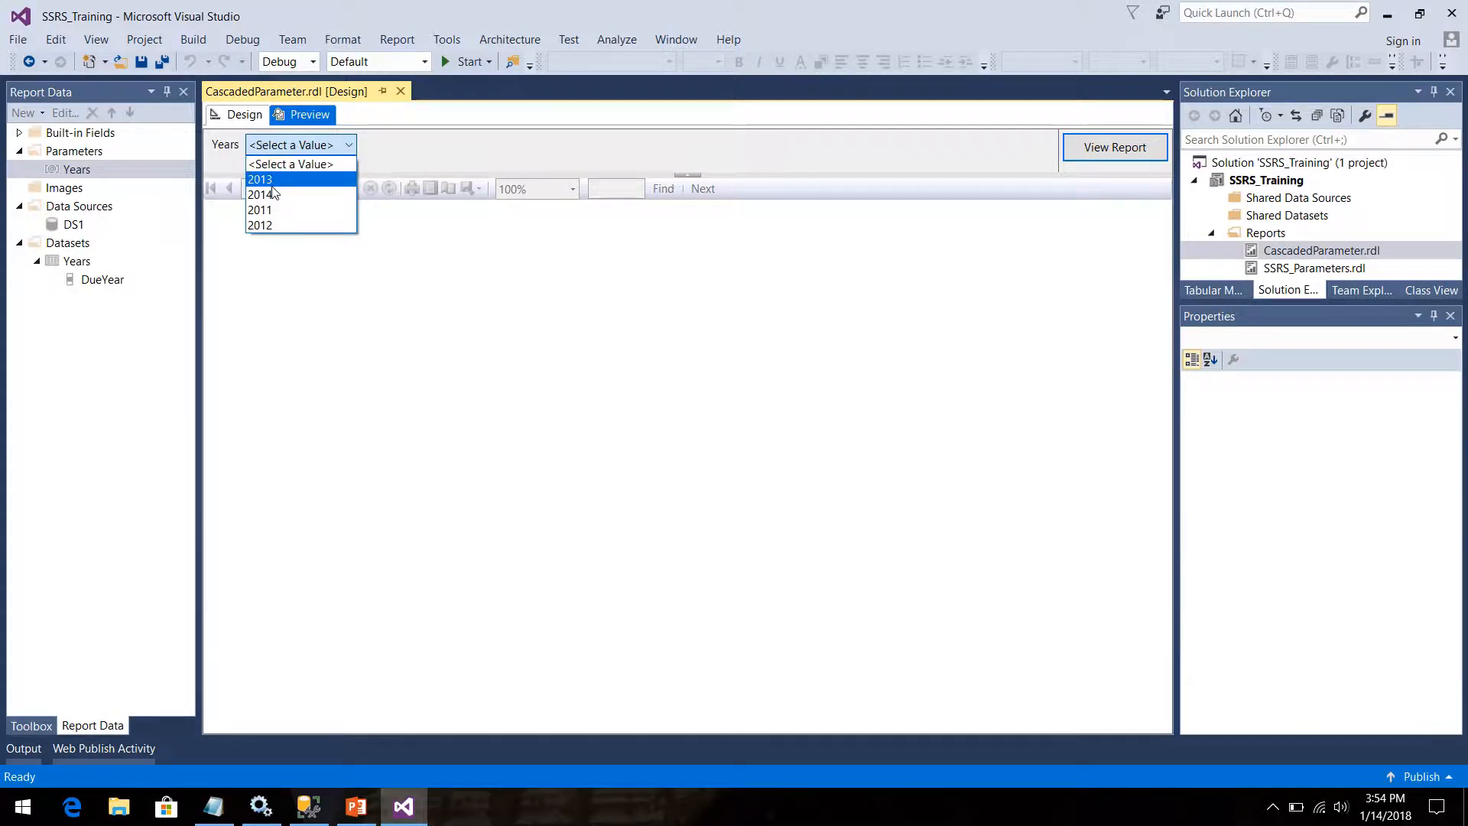
click(611, 30)
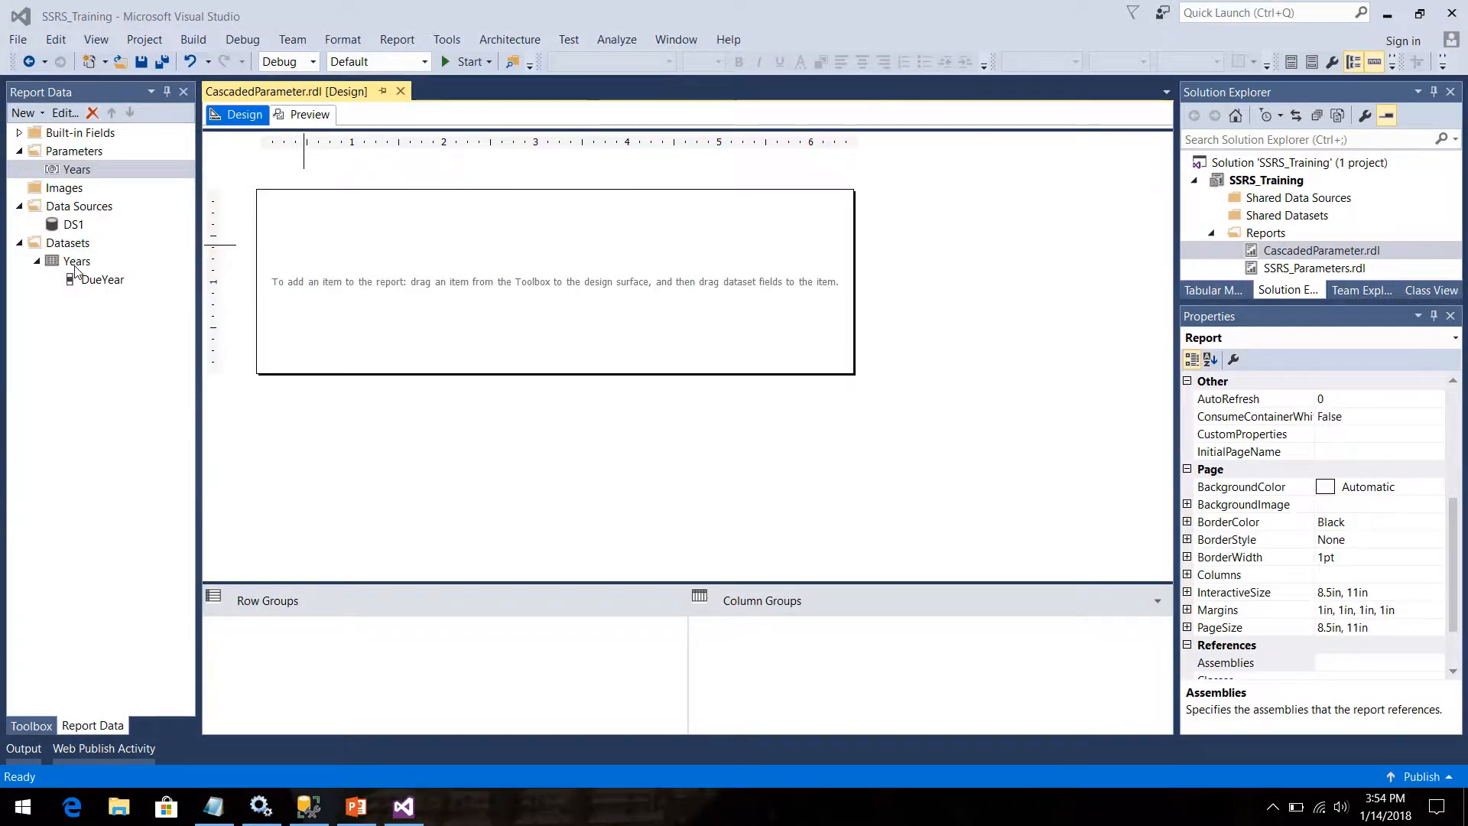
Step: Add ORDER BY DD.CalendarYear DESC to the Years dataset's query and save it
right_click(76, 263)
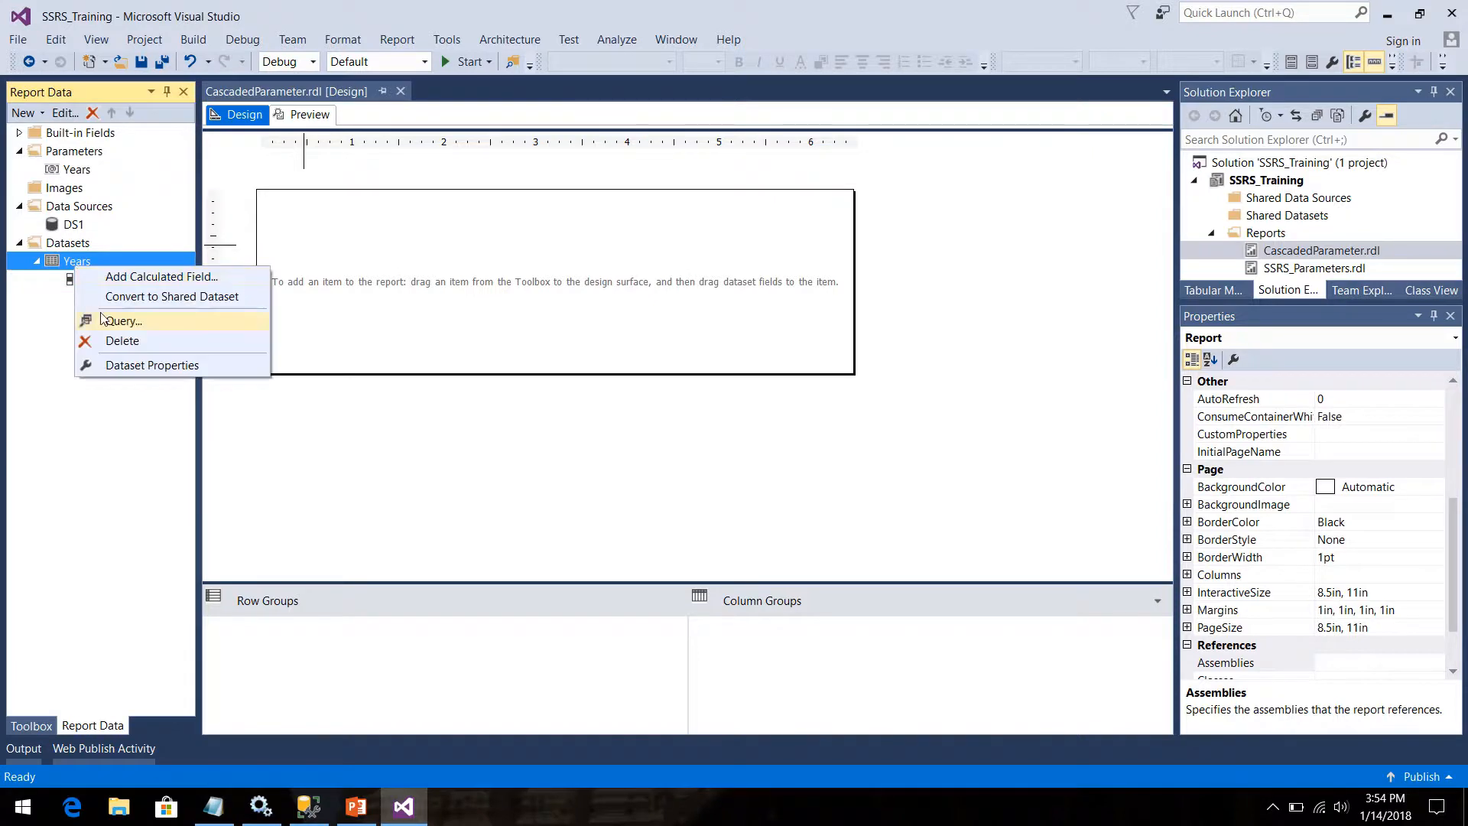
click(182, 330)
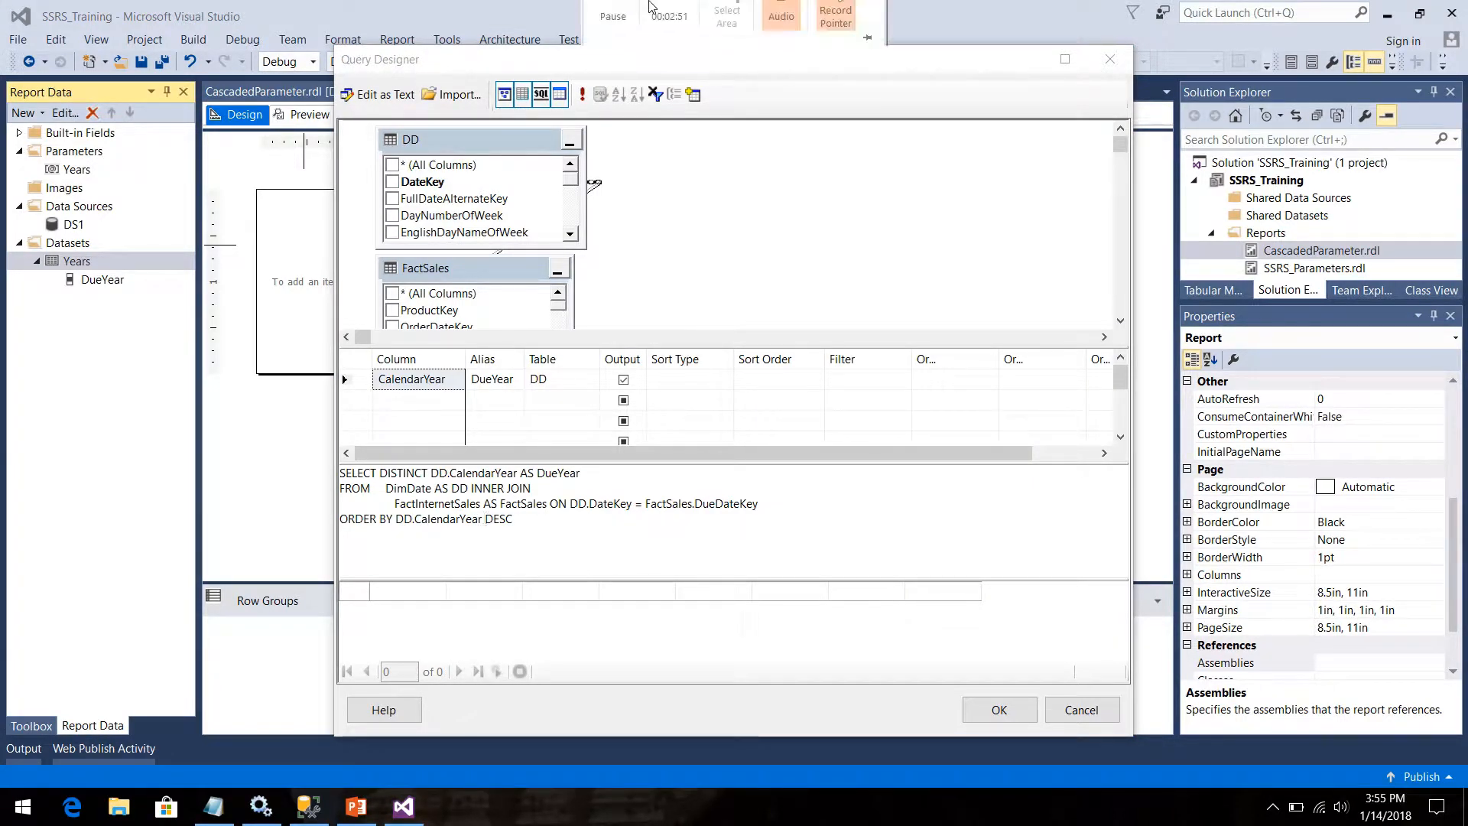
click(613, 15)
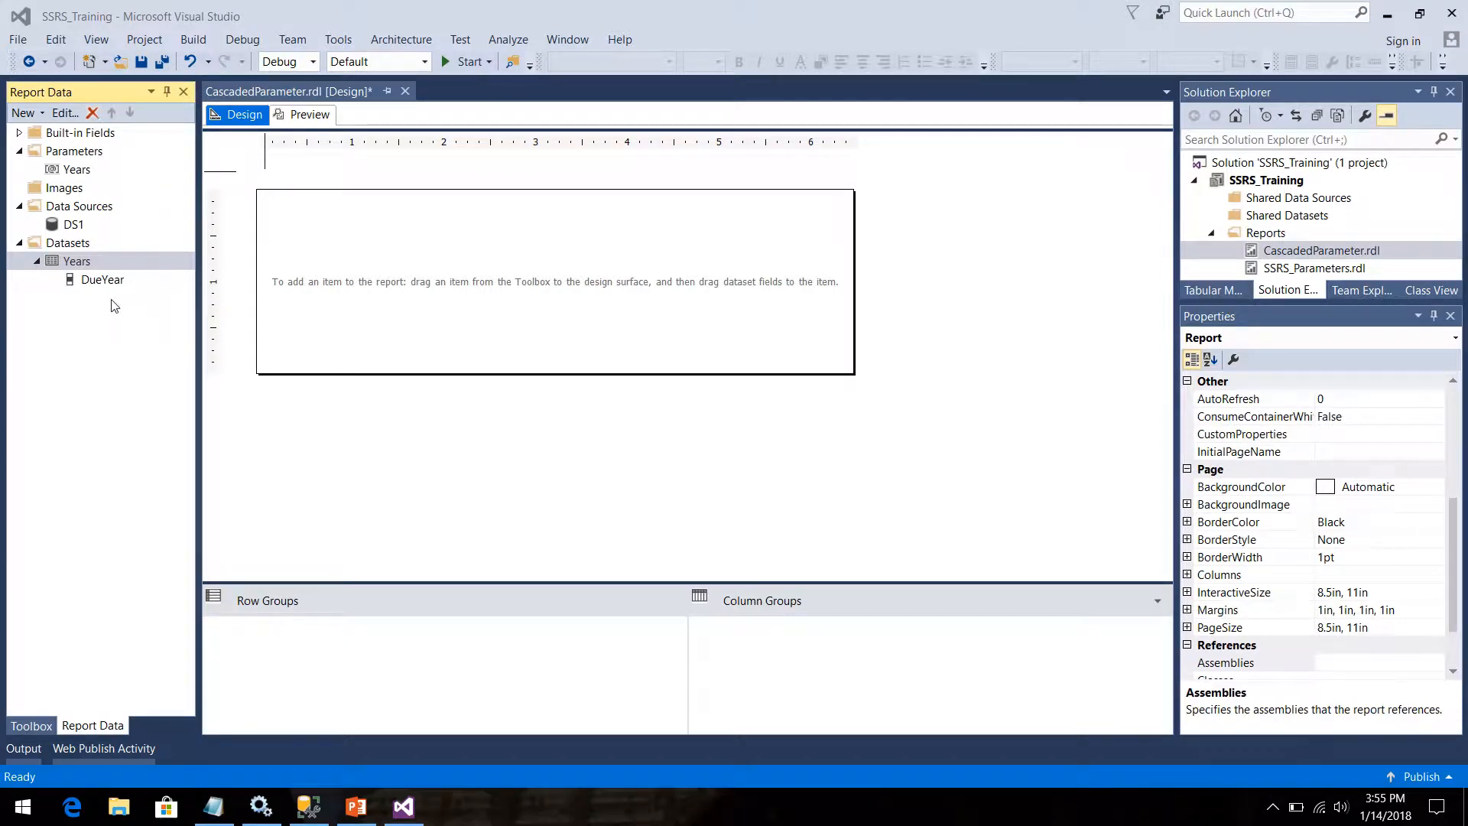
right_click(80, 253)
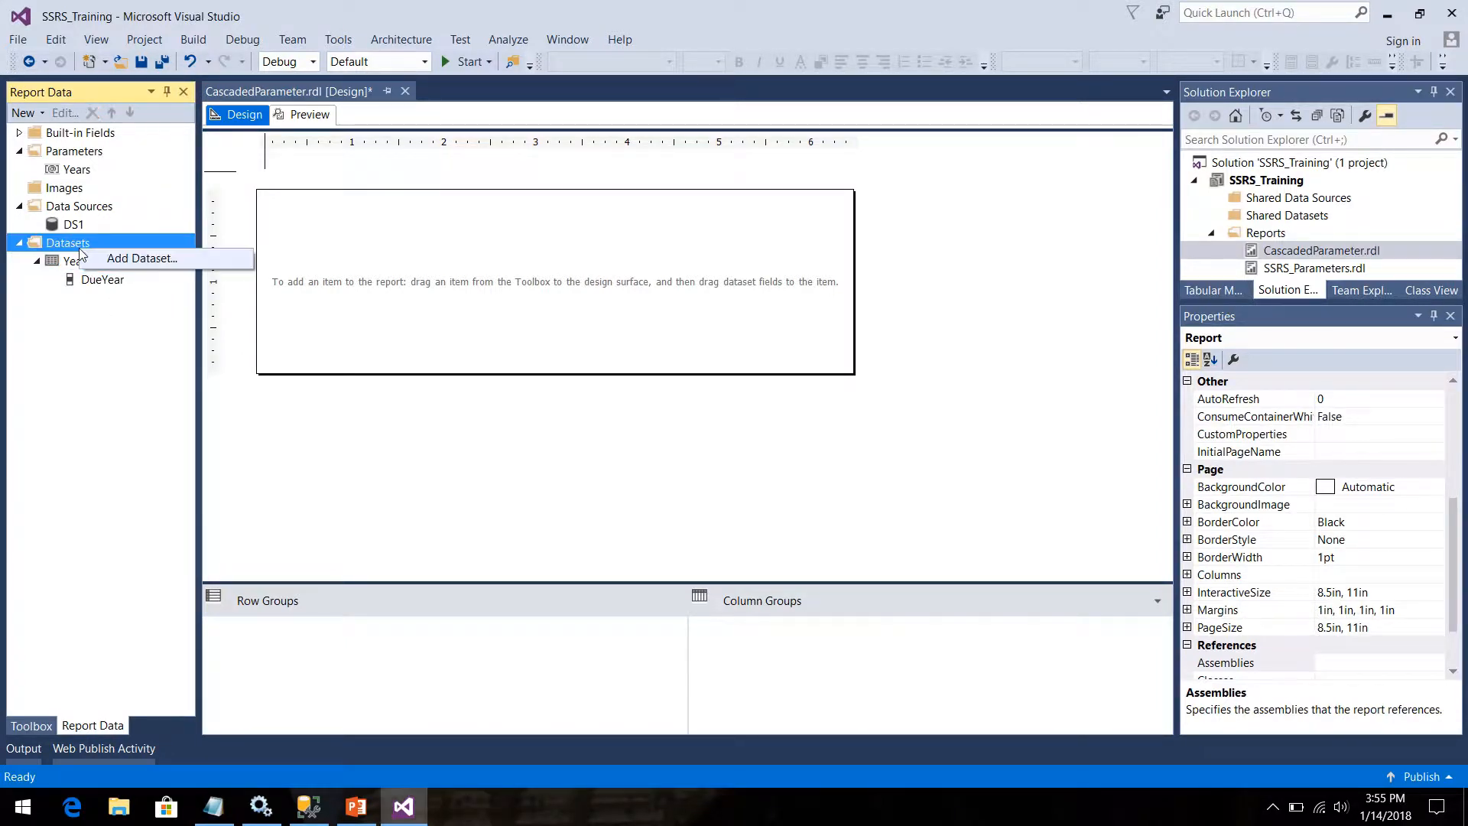
click(120, 264)
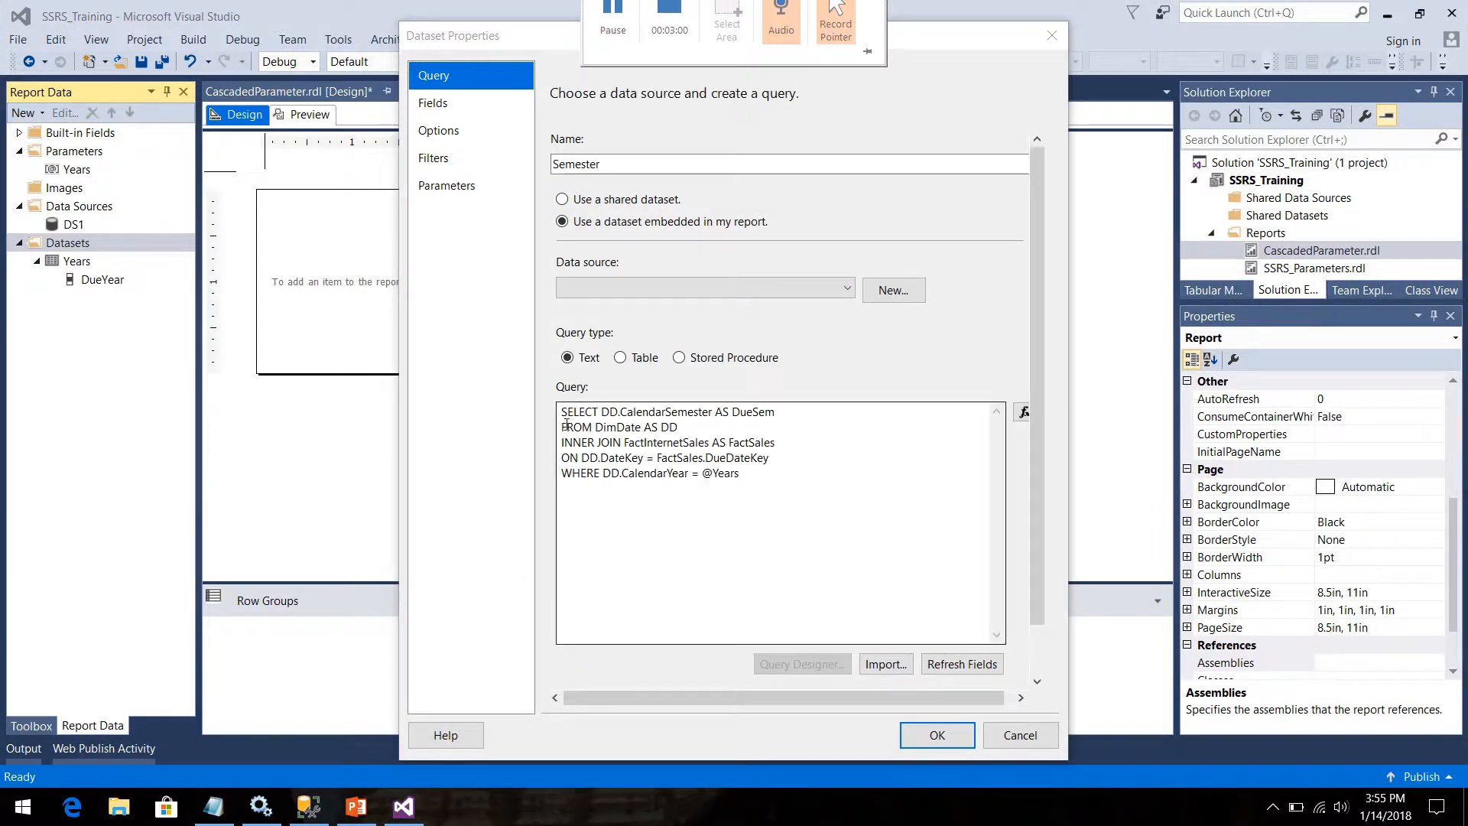
click(603, 412)
text(DISTINCT)
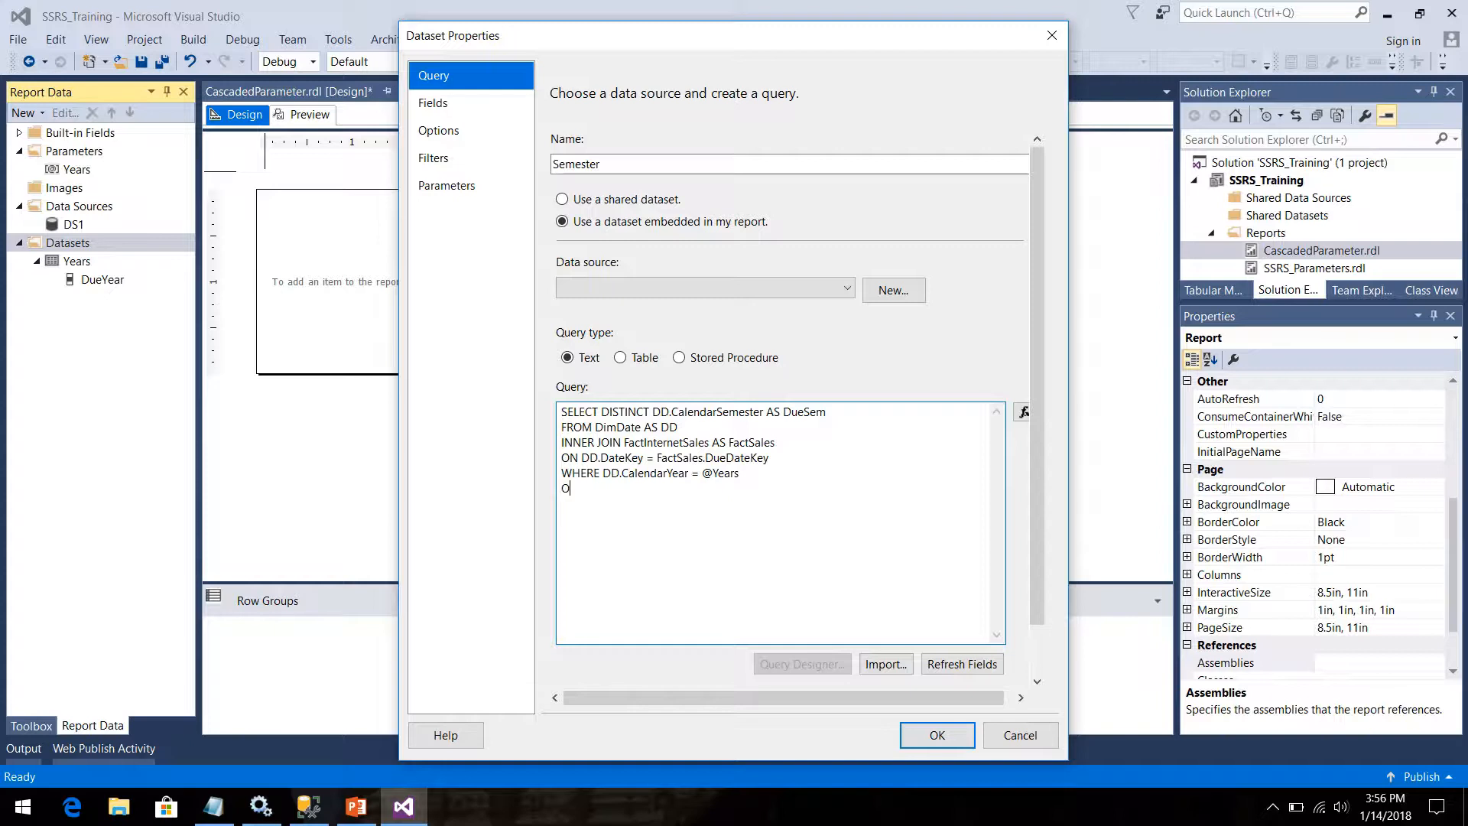
Step: Sort the Semester query with ORDER BY DD.CalendarSemester DESC
text(RDER BY)
shift+click(764, 412)
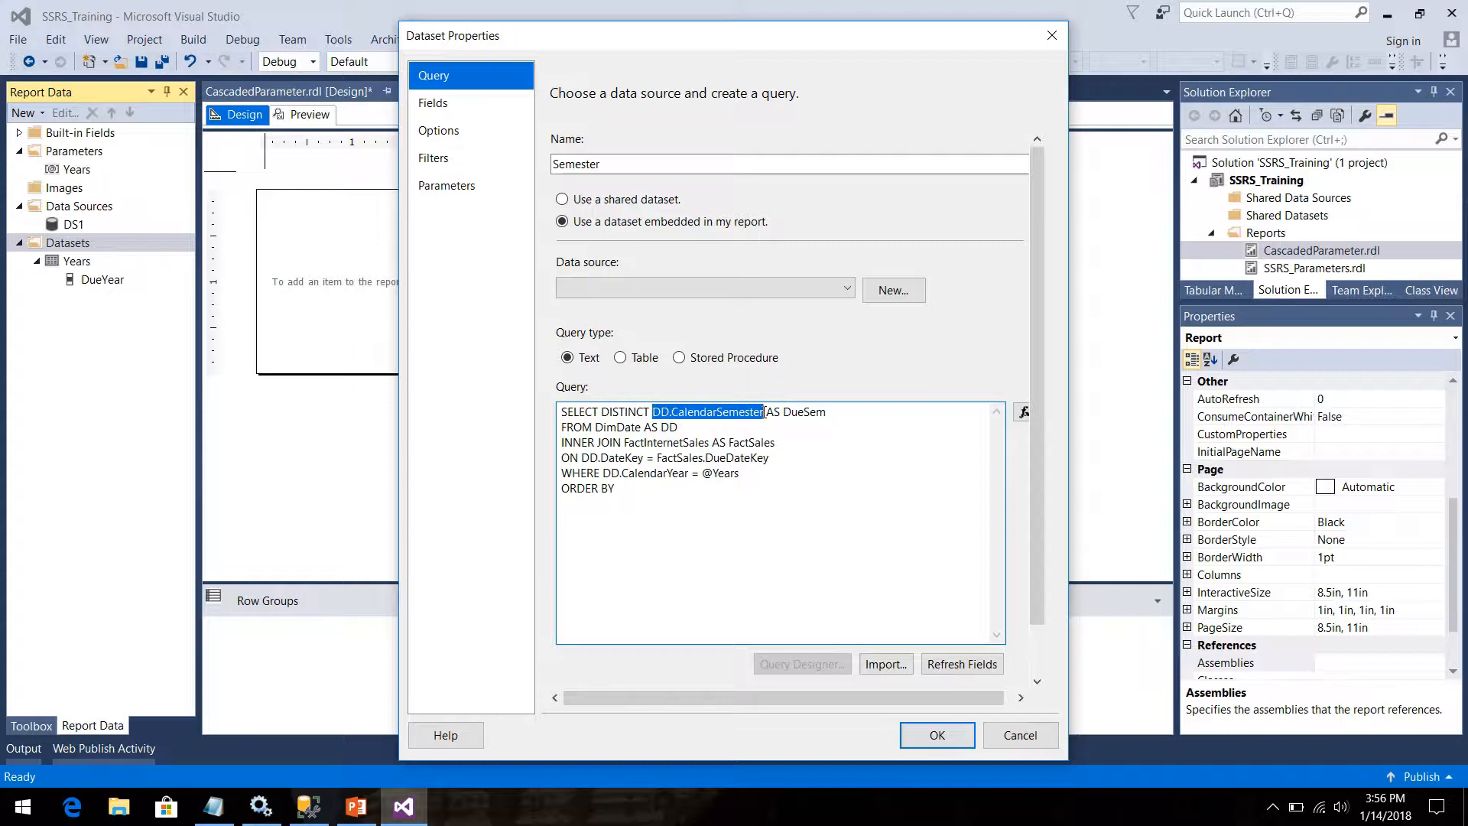
text(DD.CalendarSemester)
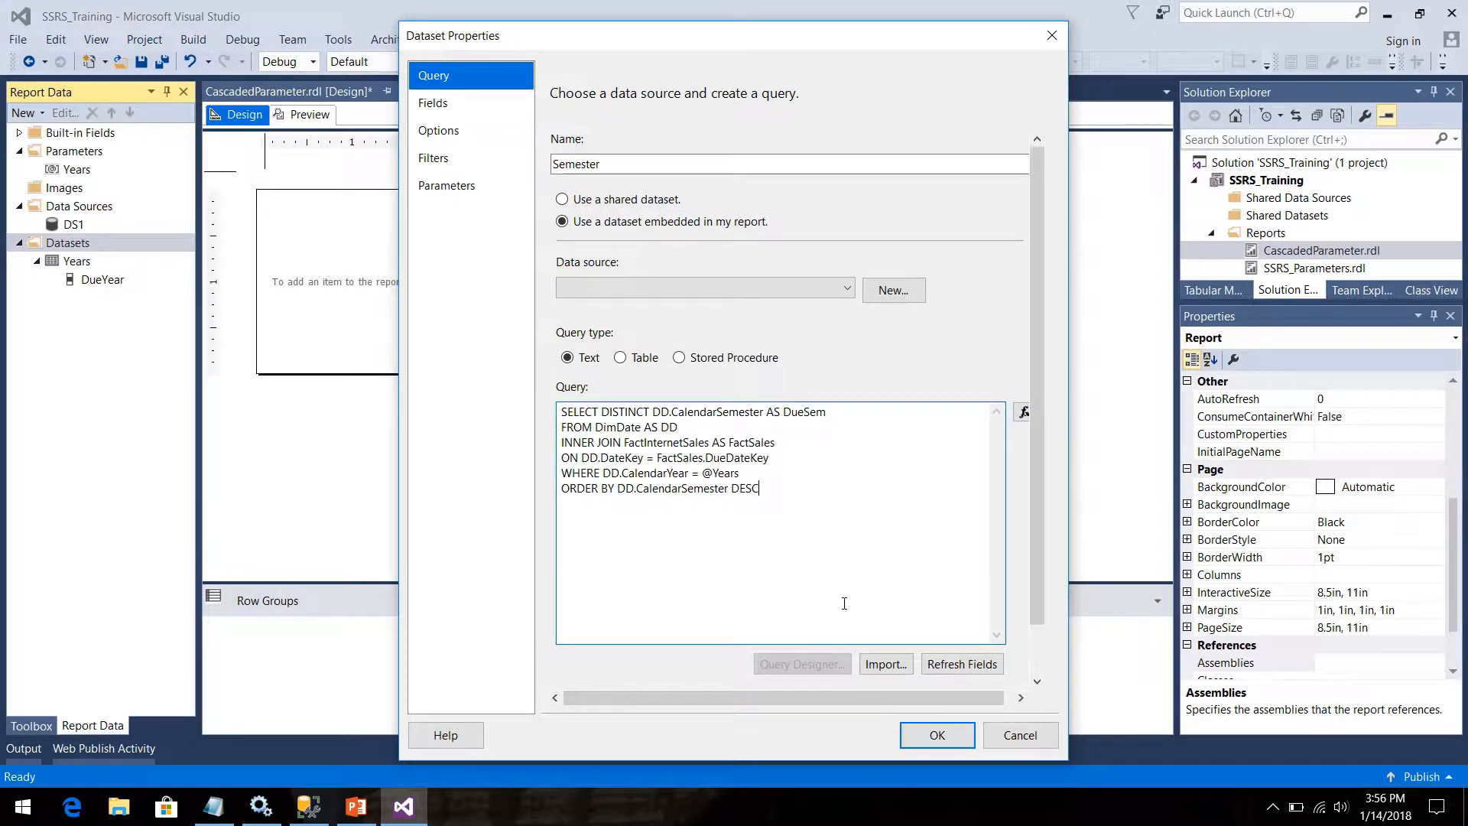
Step: Check the Semester dataset's parameters and fields, and try to save the dataset
scroll(963, 666, down, 1)
click(440, 191)
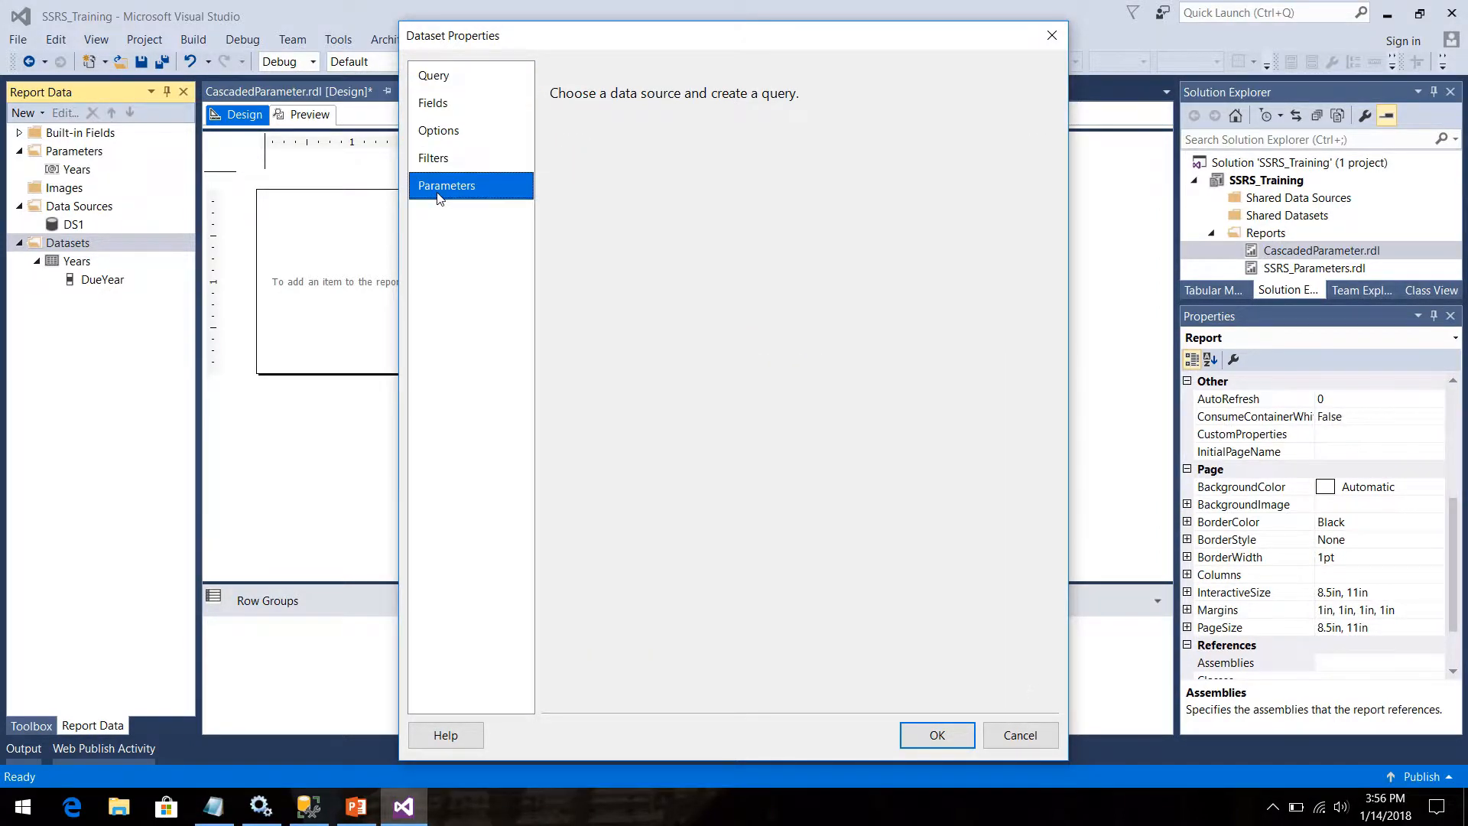
click(442, 104)
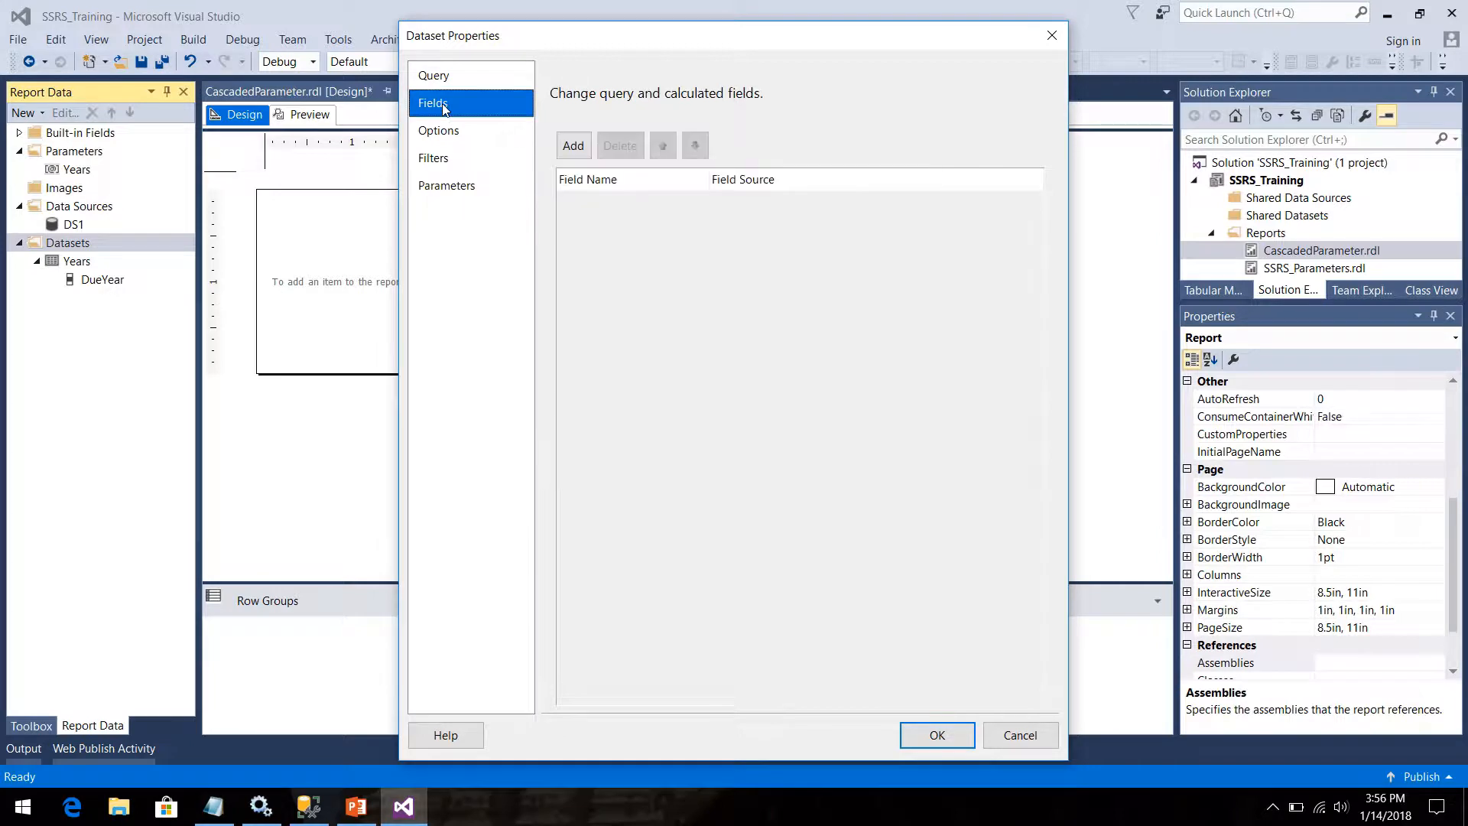
click(441, 78)
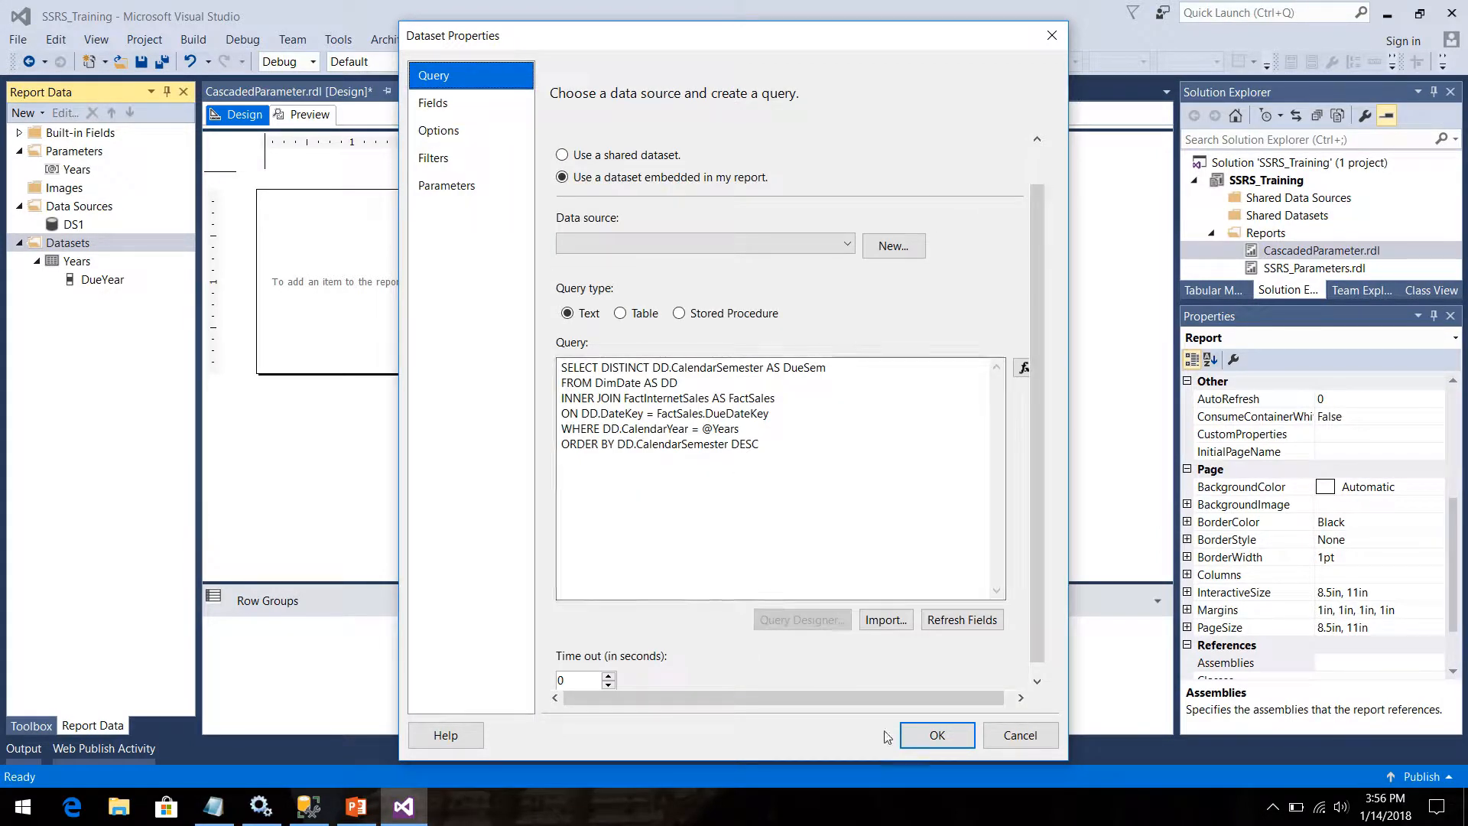
click(921, 738)
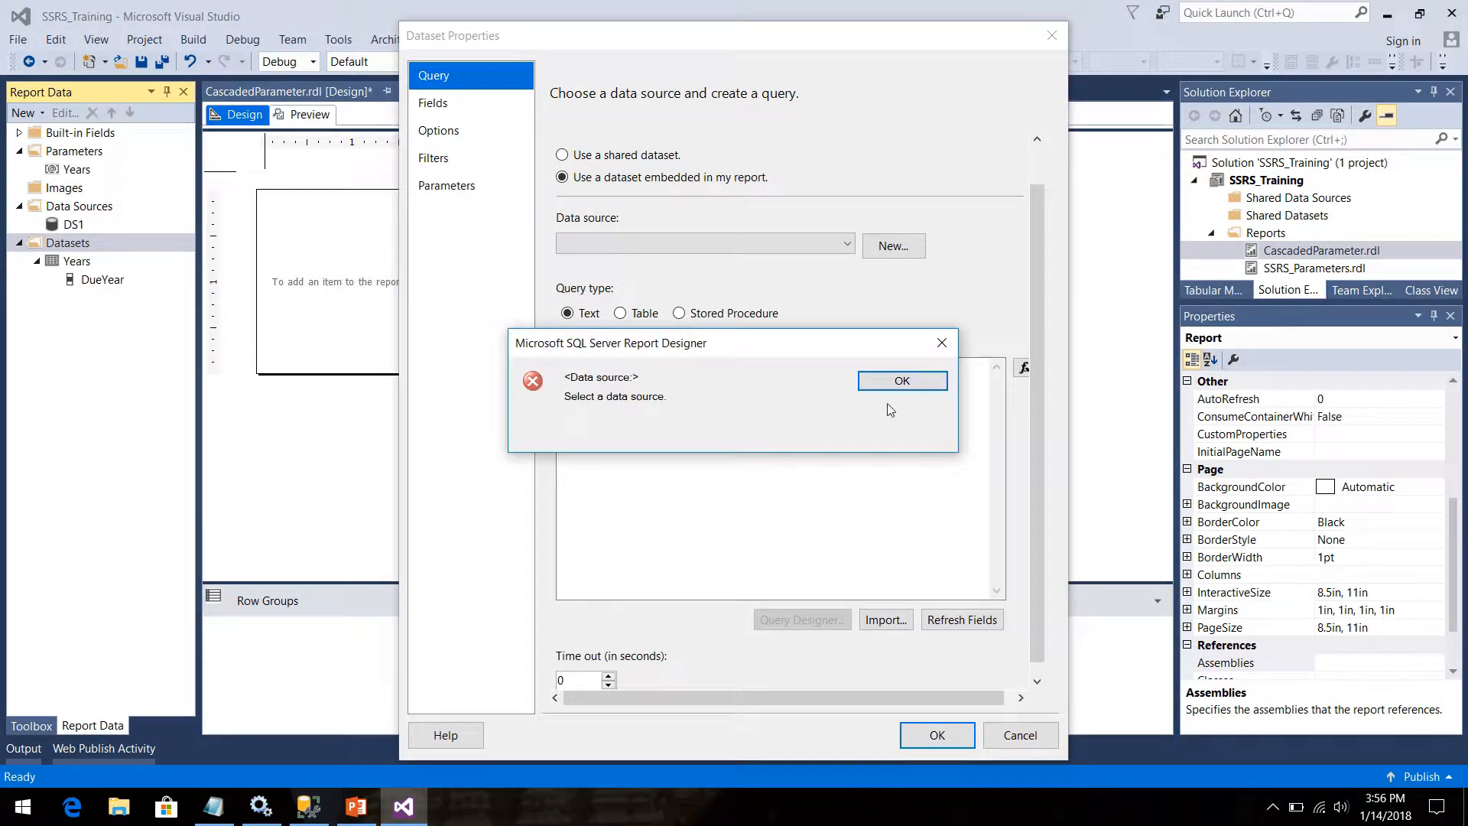
click(899, 381)
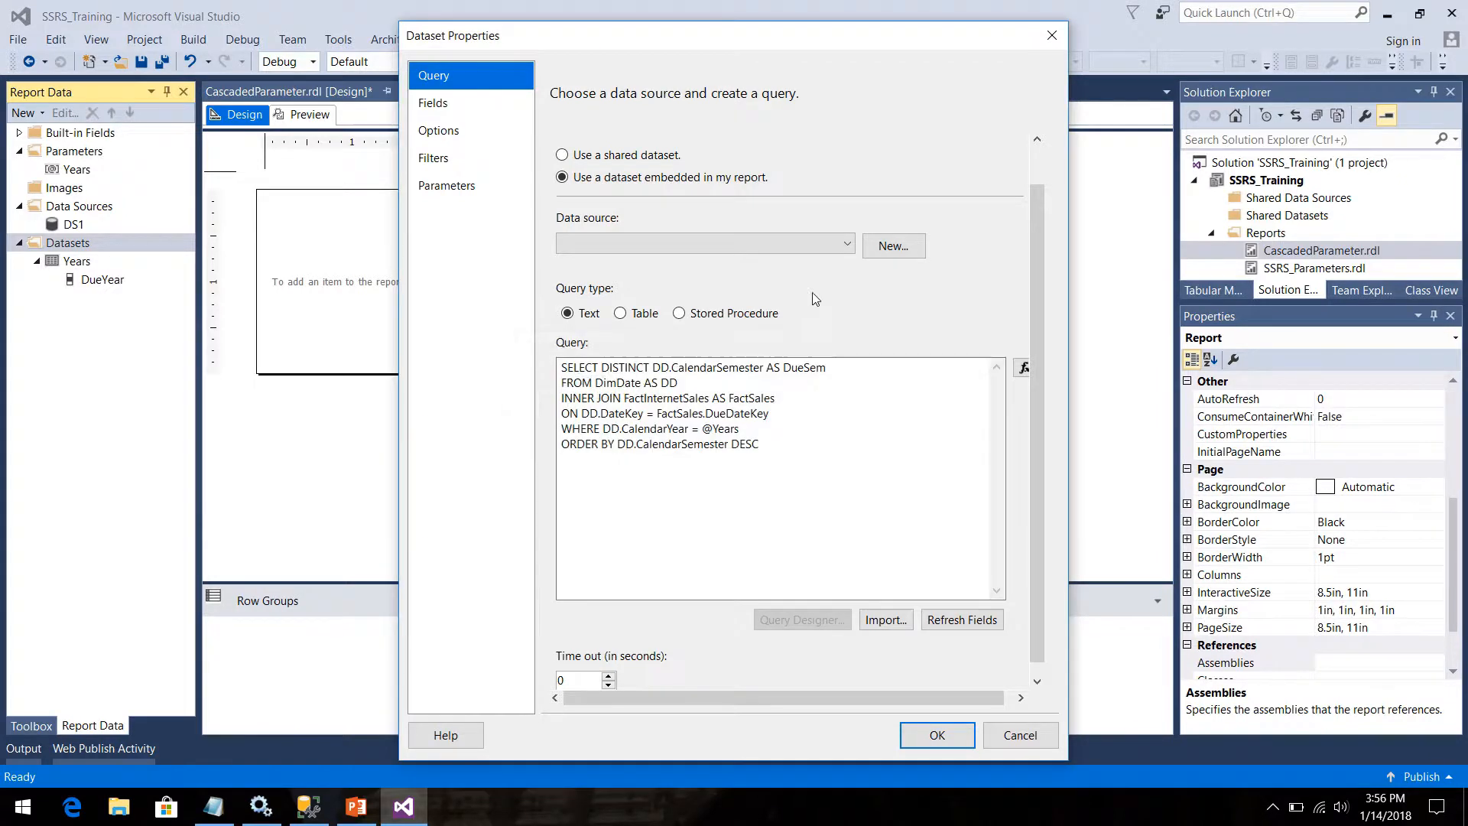
click(825, 246)
click(670, 263)
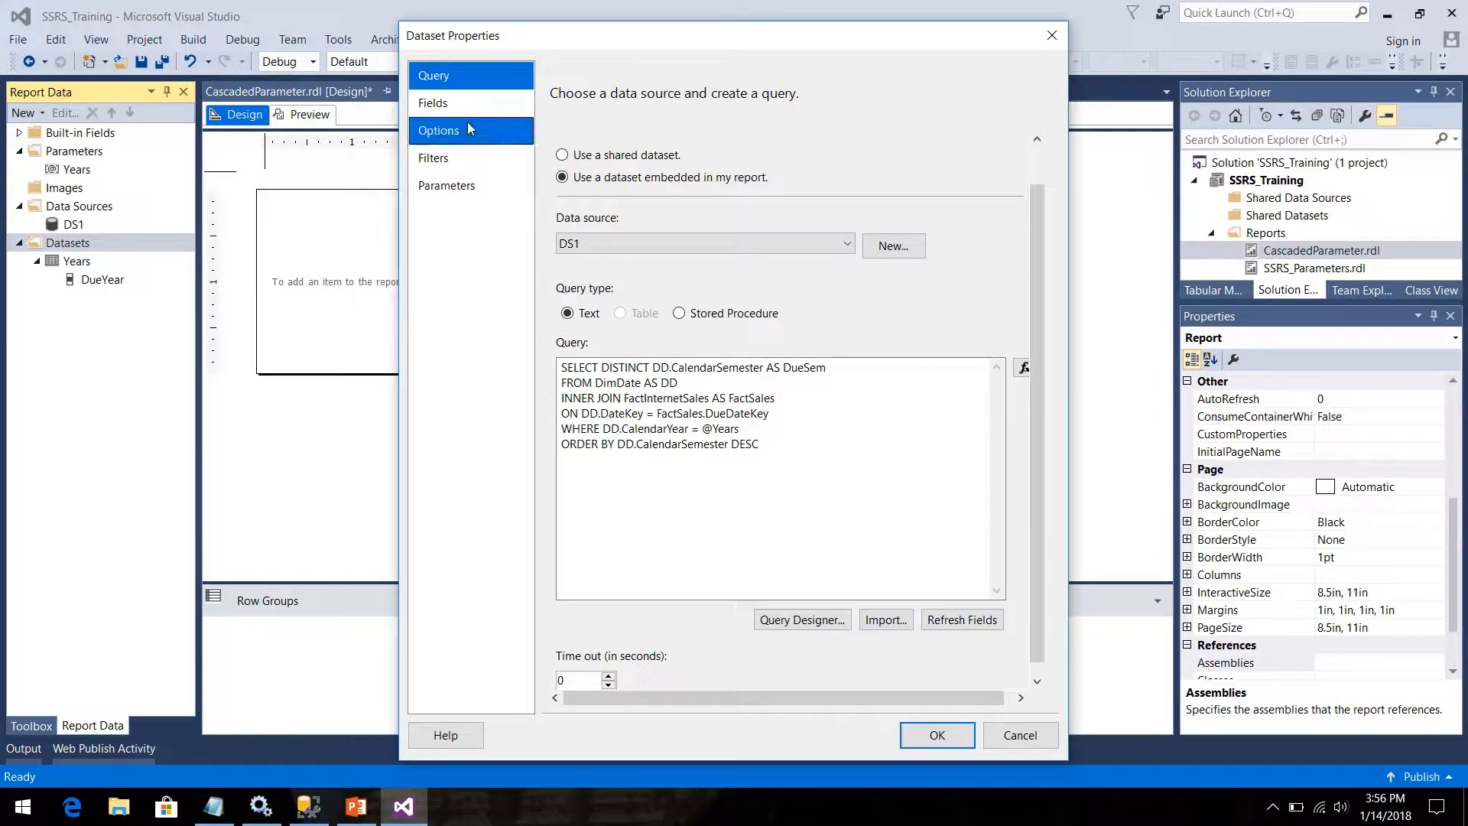
click(454, 191)
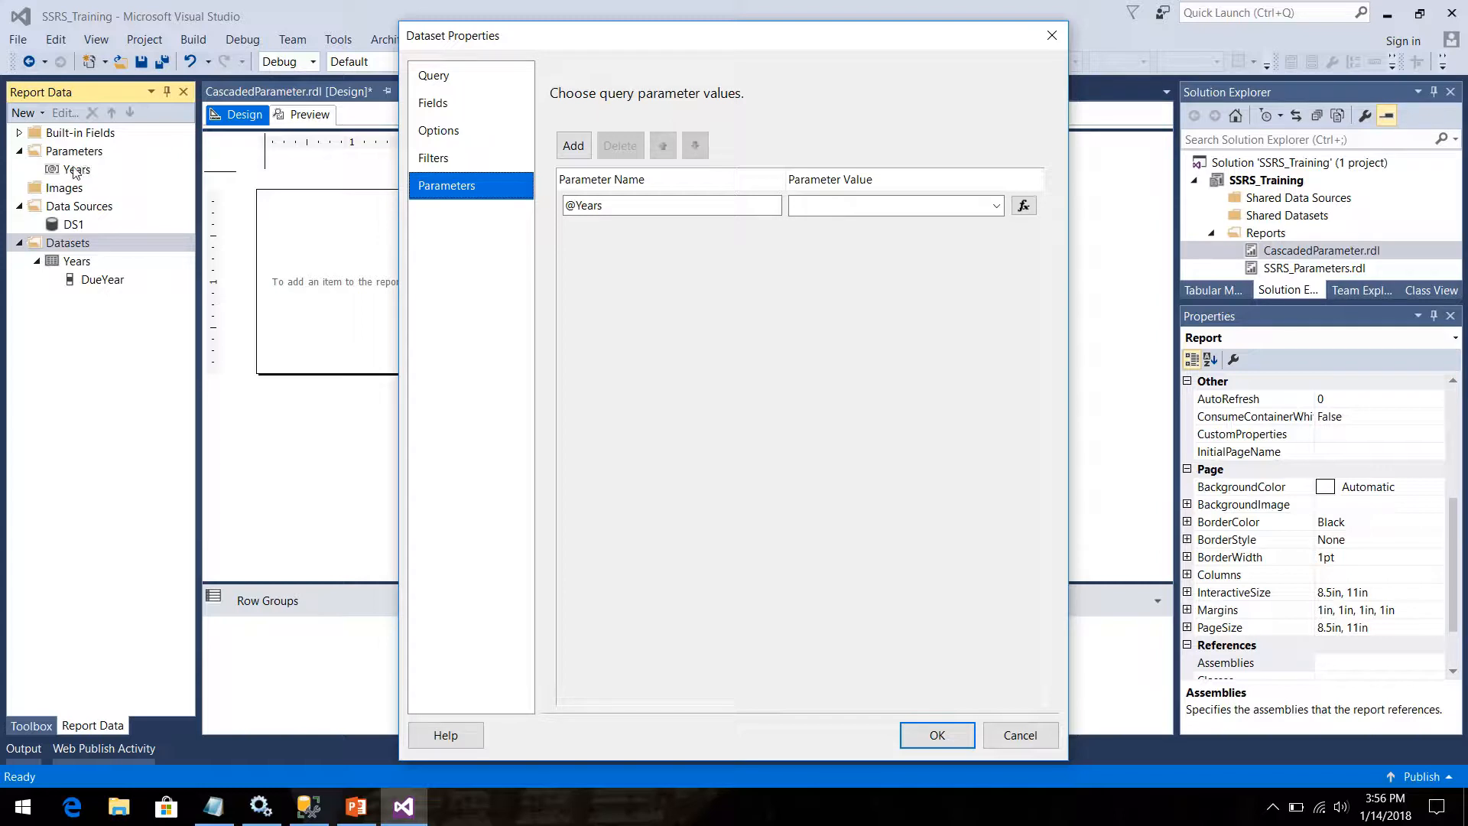
click(996, 206)
click(910, 223)
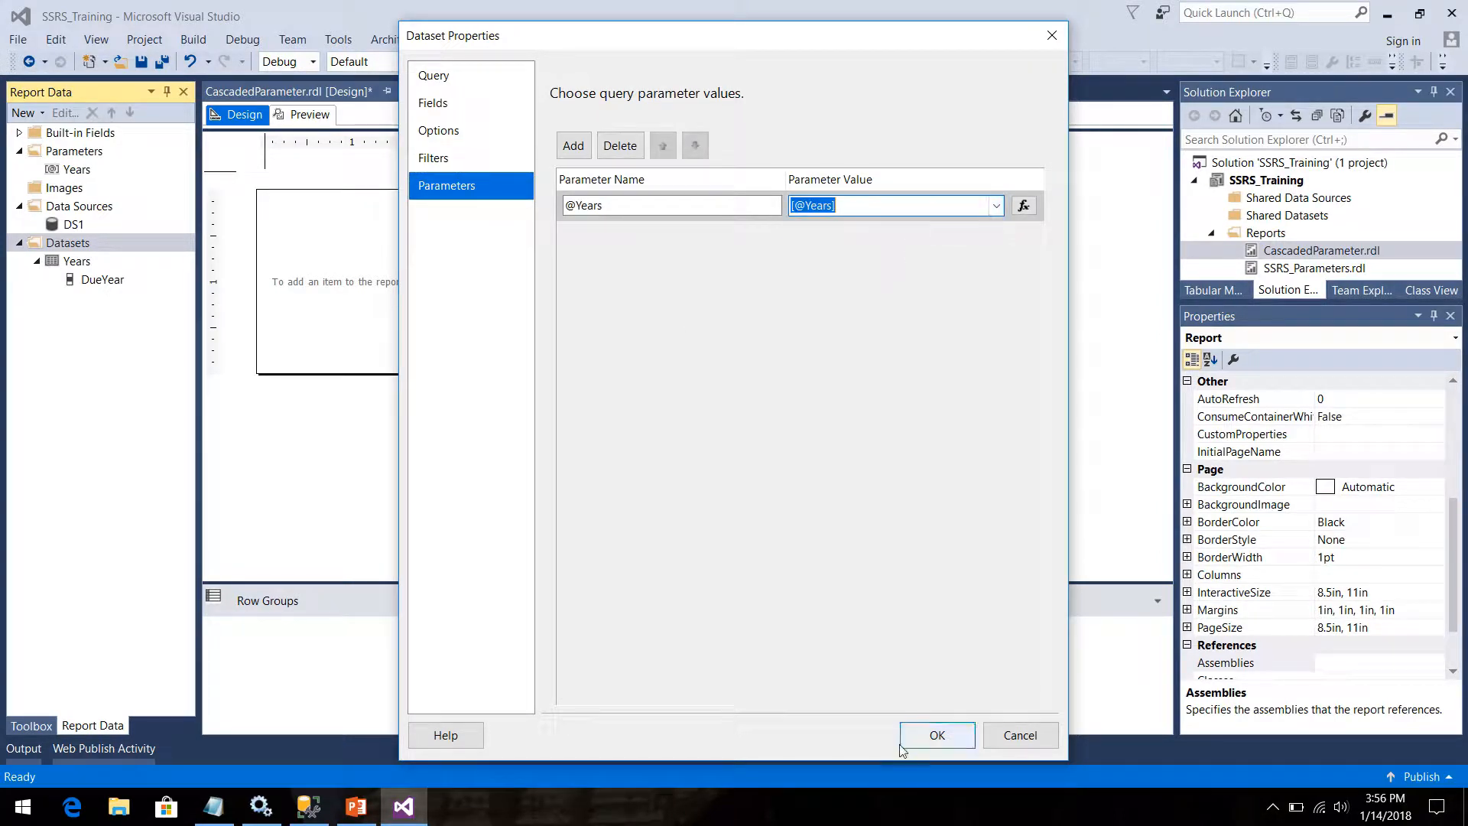
click(941, 734)
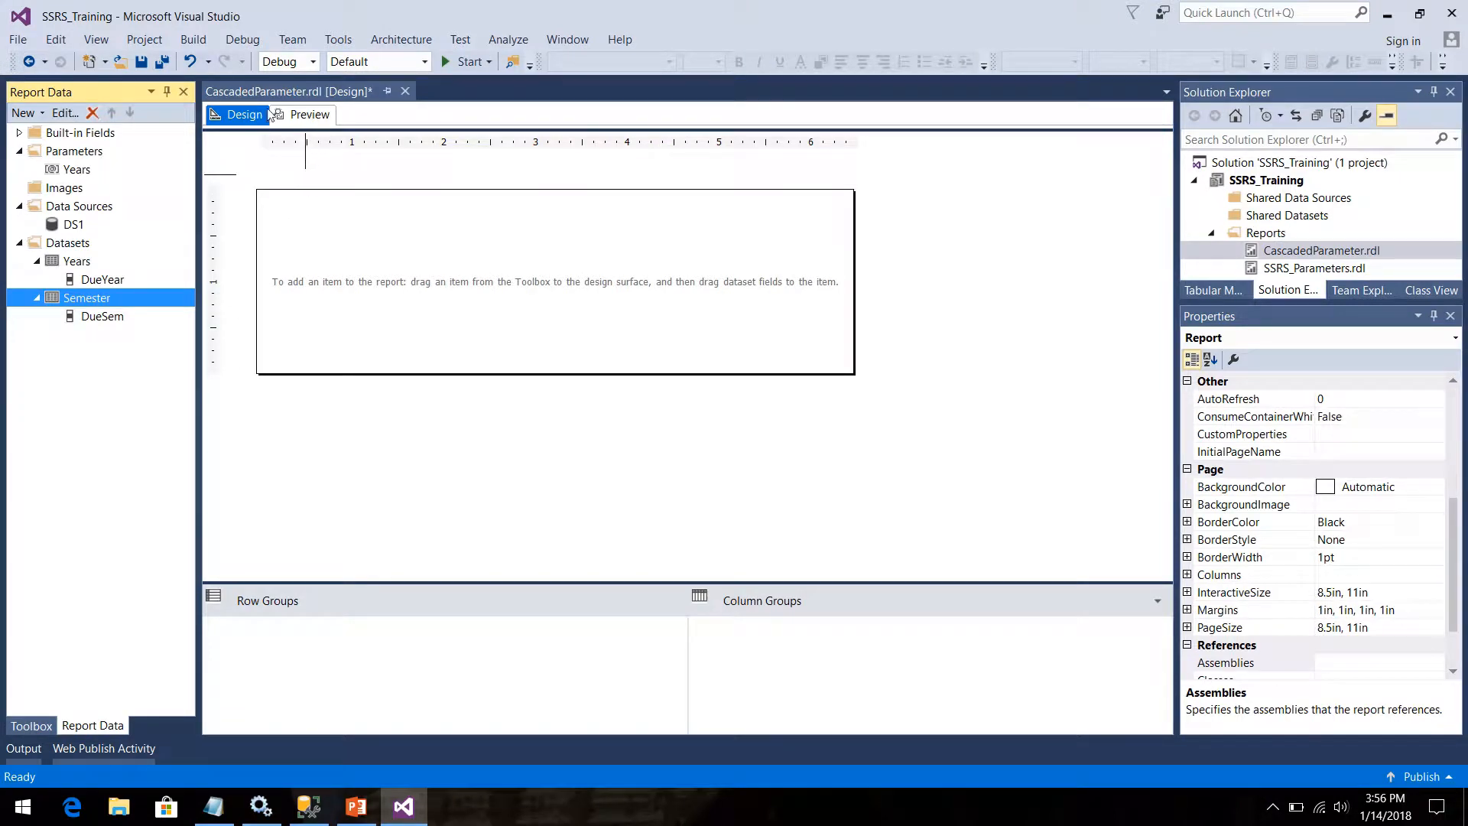
Step: Preview the report to check the Years parameter's list, and return to the report design
click(304, 118)
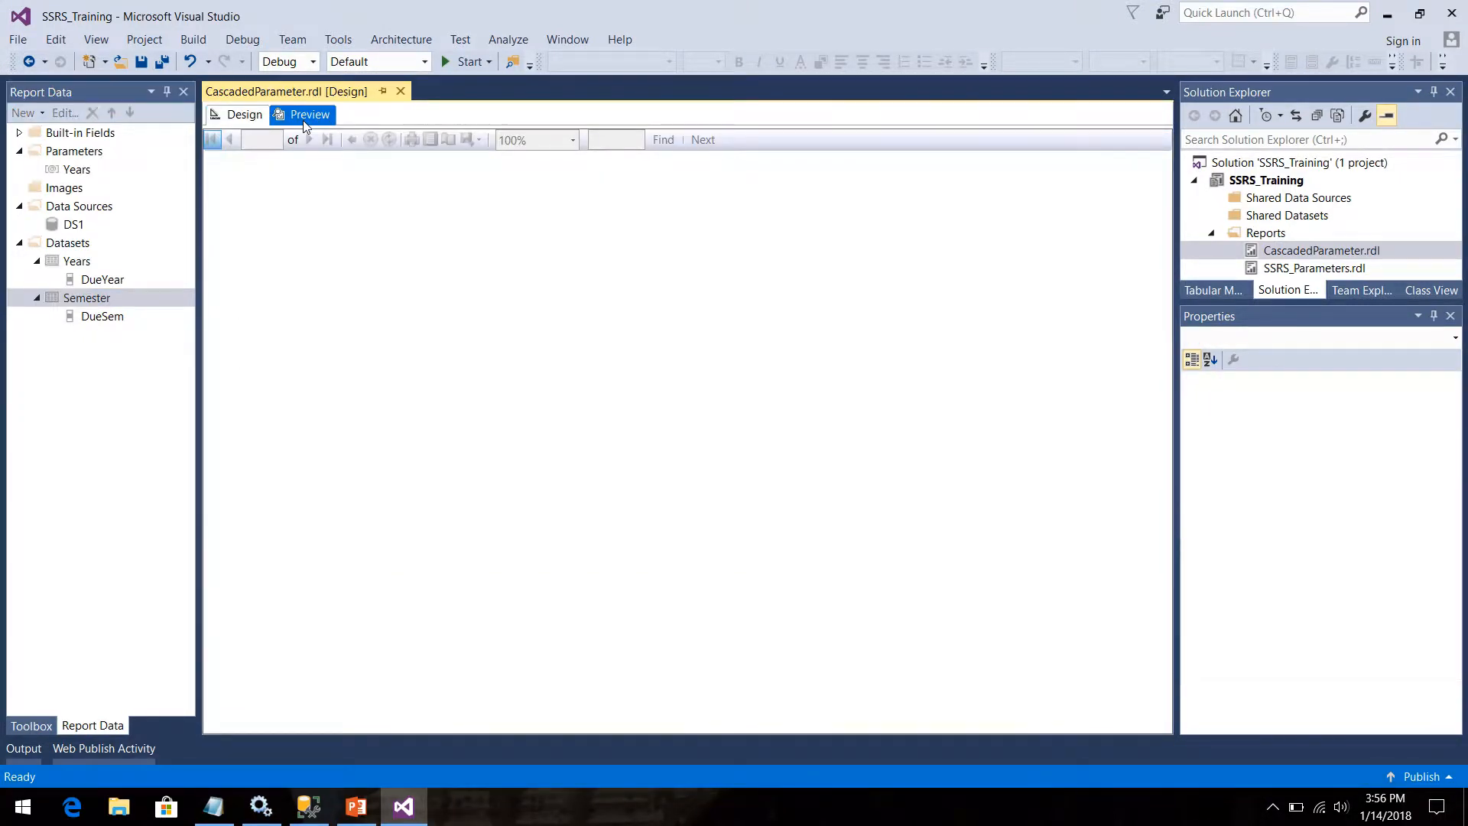
click(311, 146)
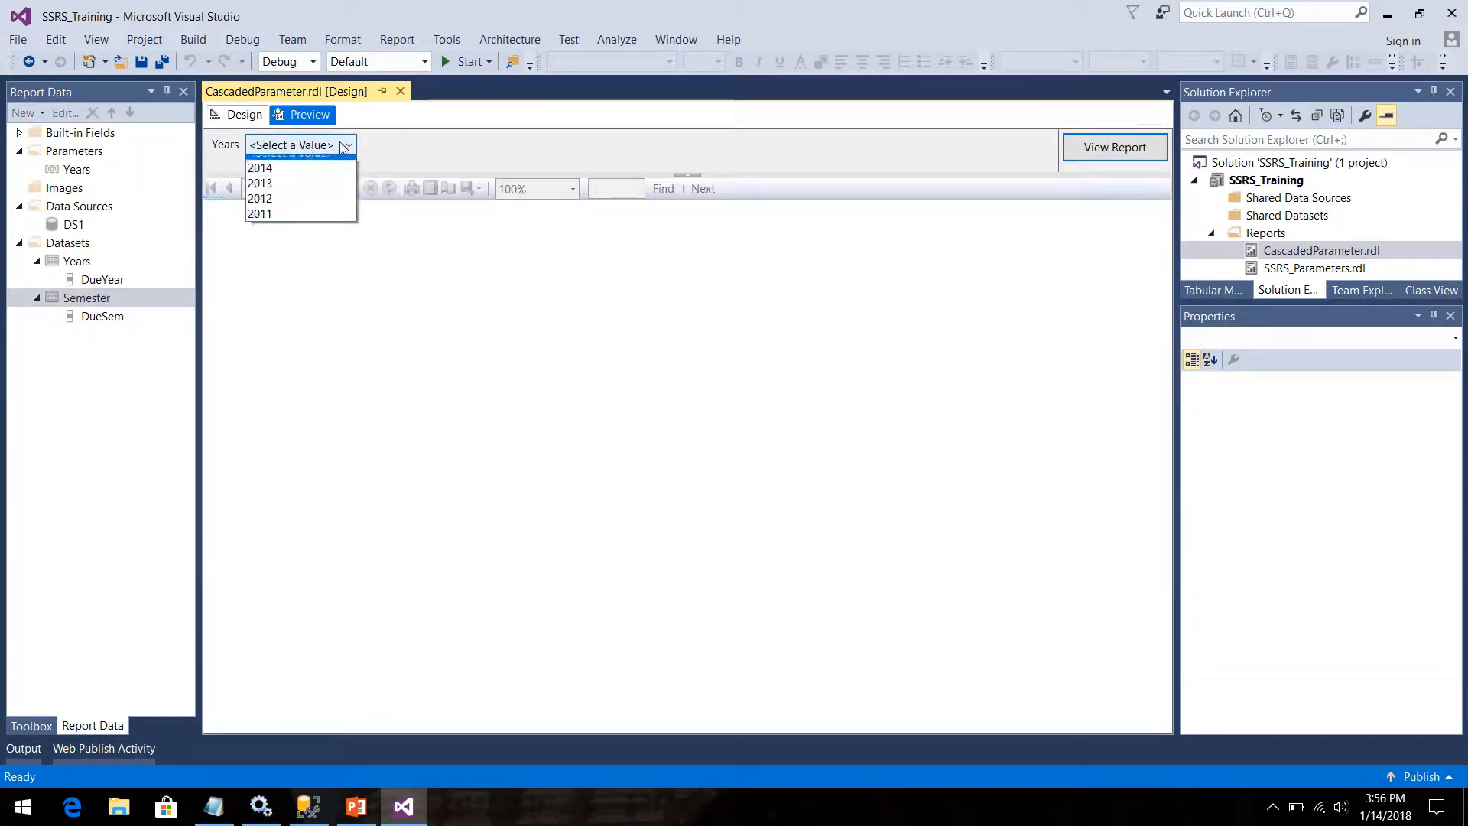
click(248, 120)
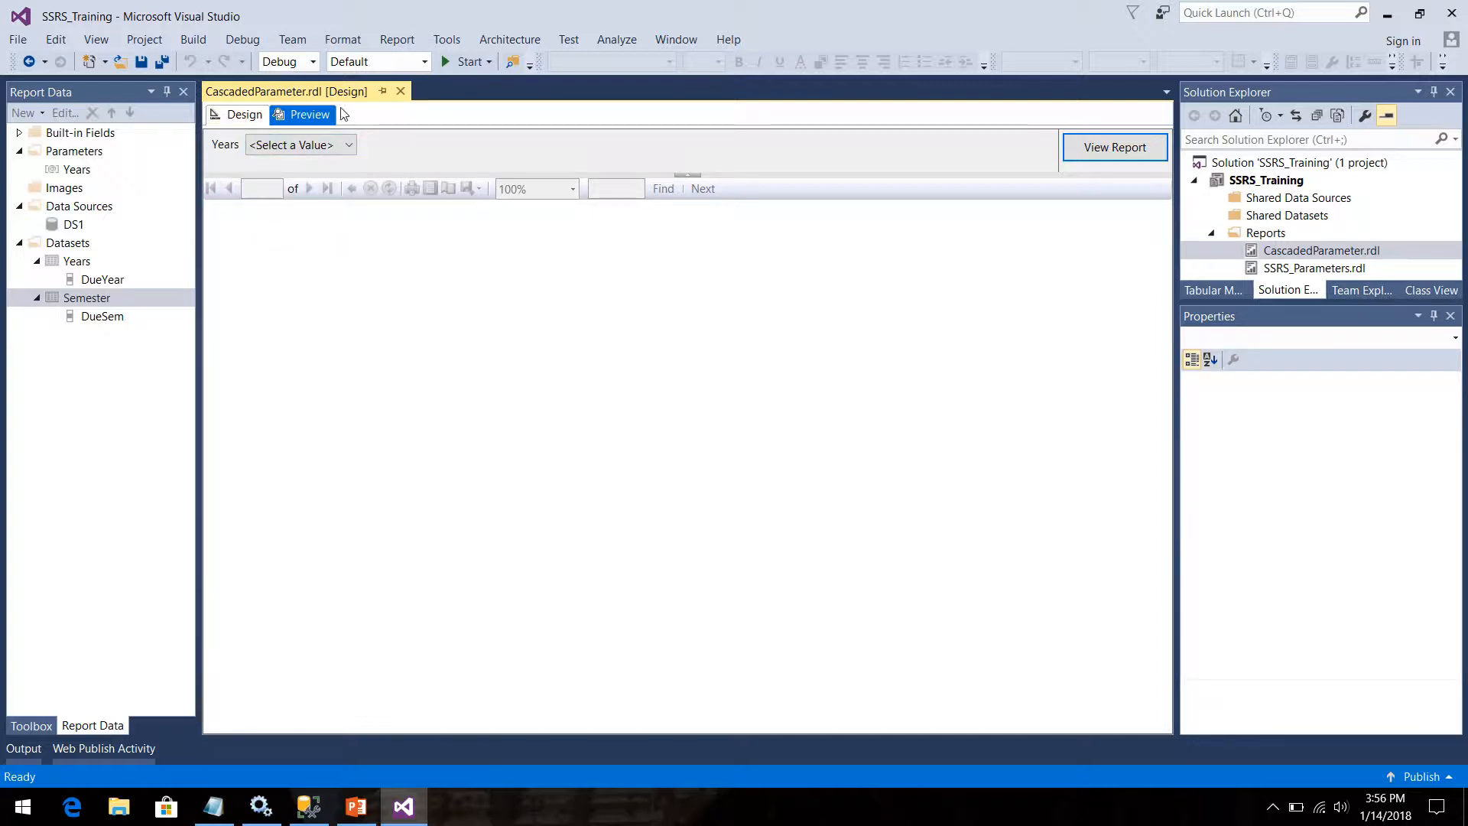
mouse_move(829, 17)
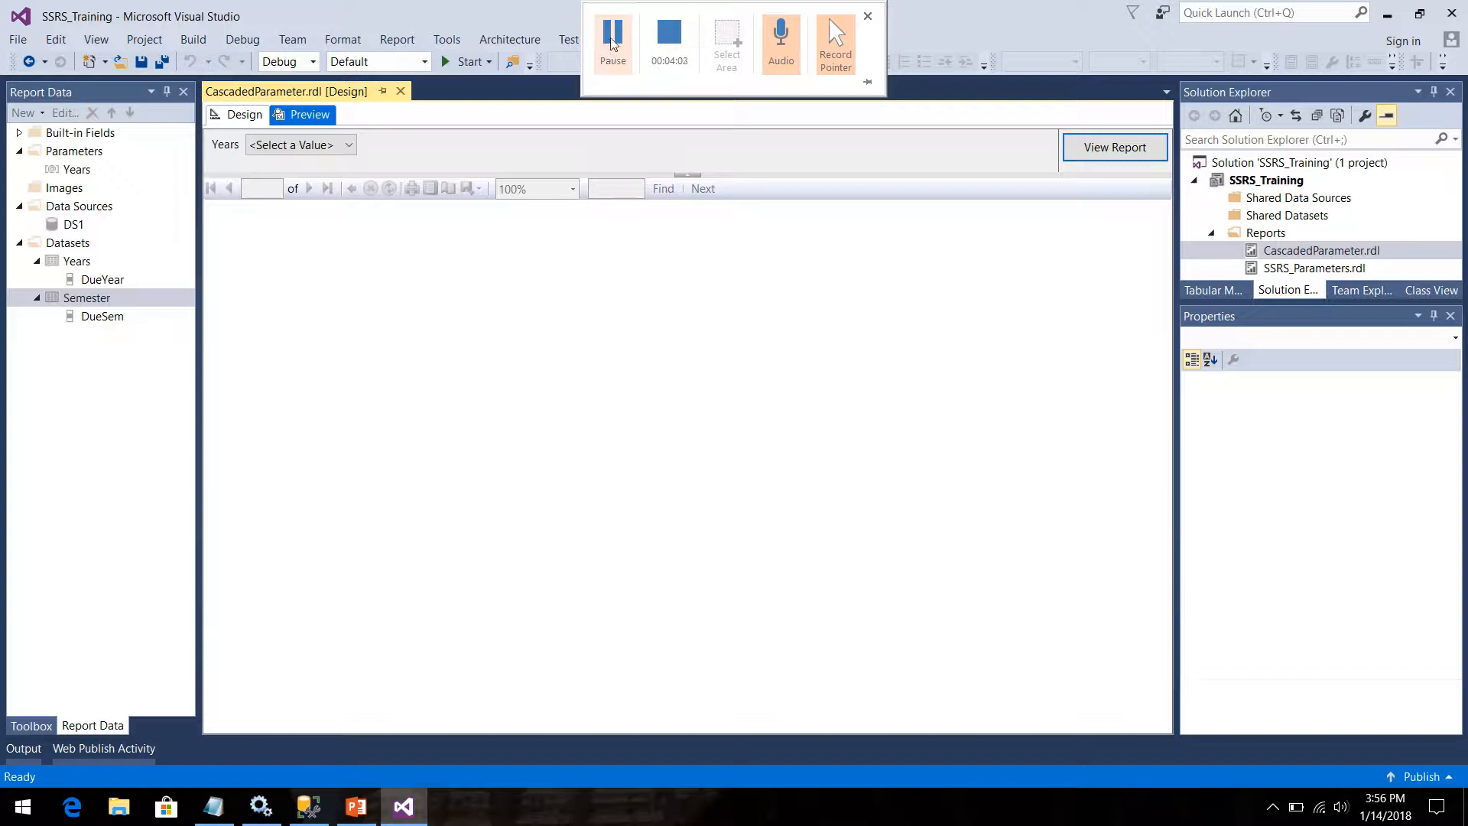
click(613, 44)
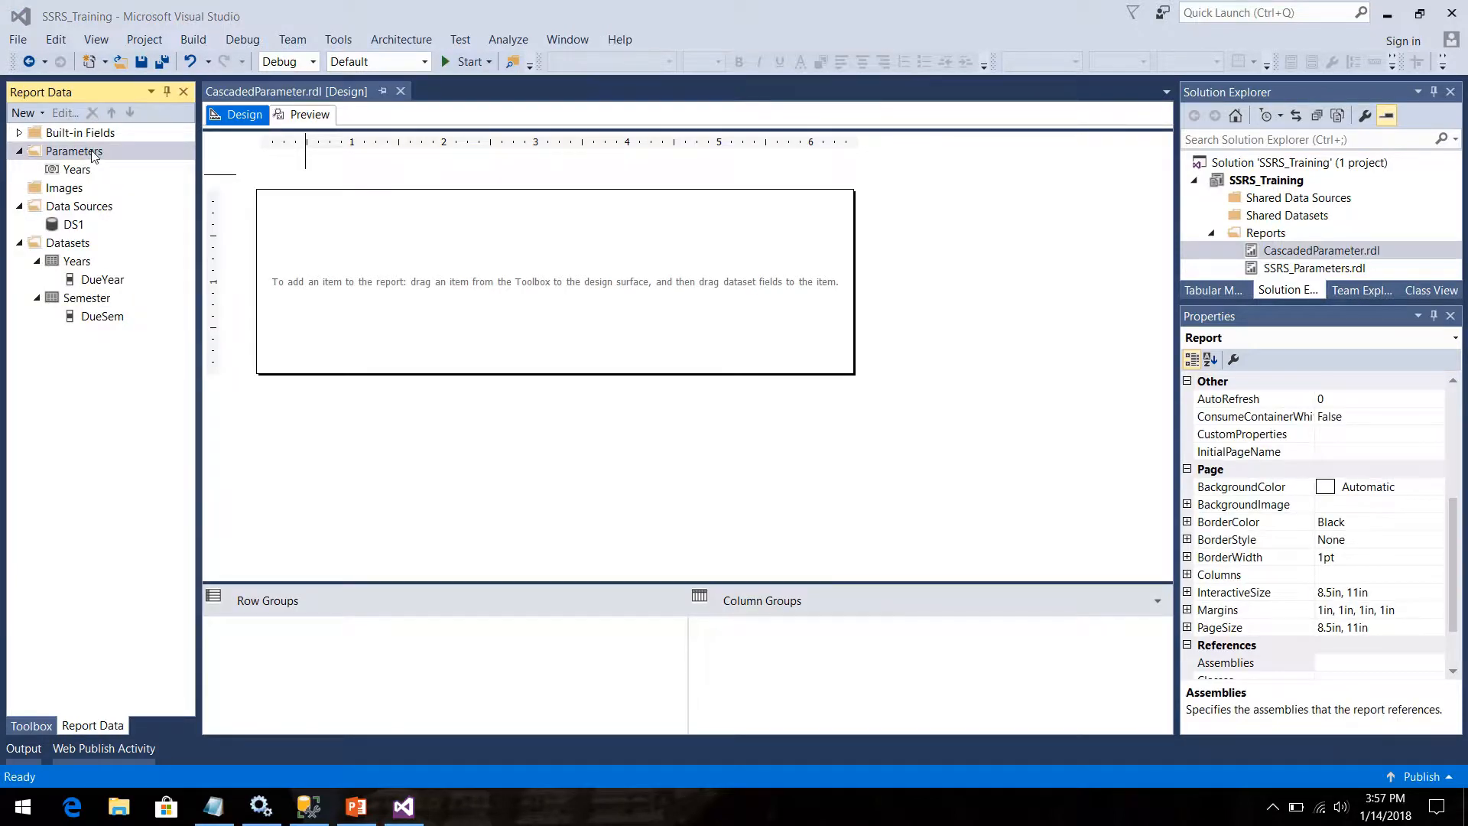
Step: Add a report parameter with both its name and prompt set to Semester
right_click(93, 152)
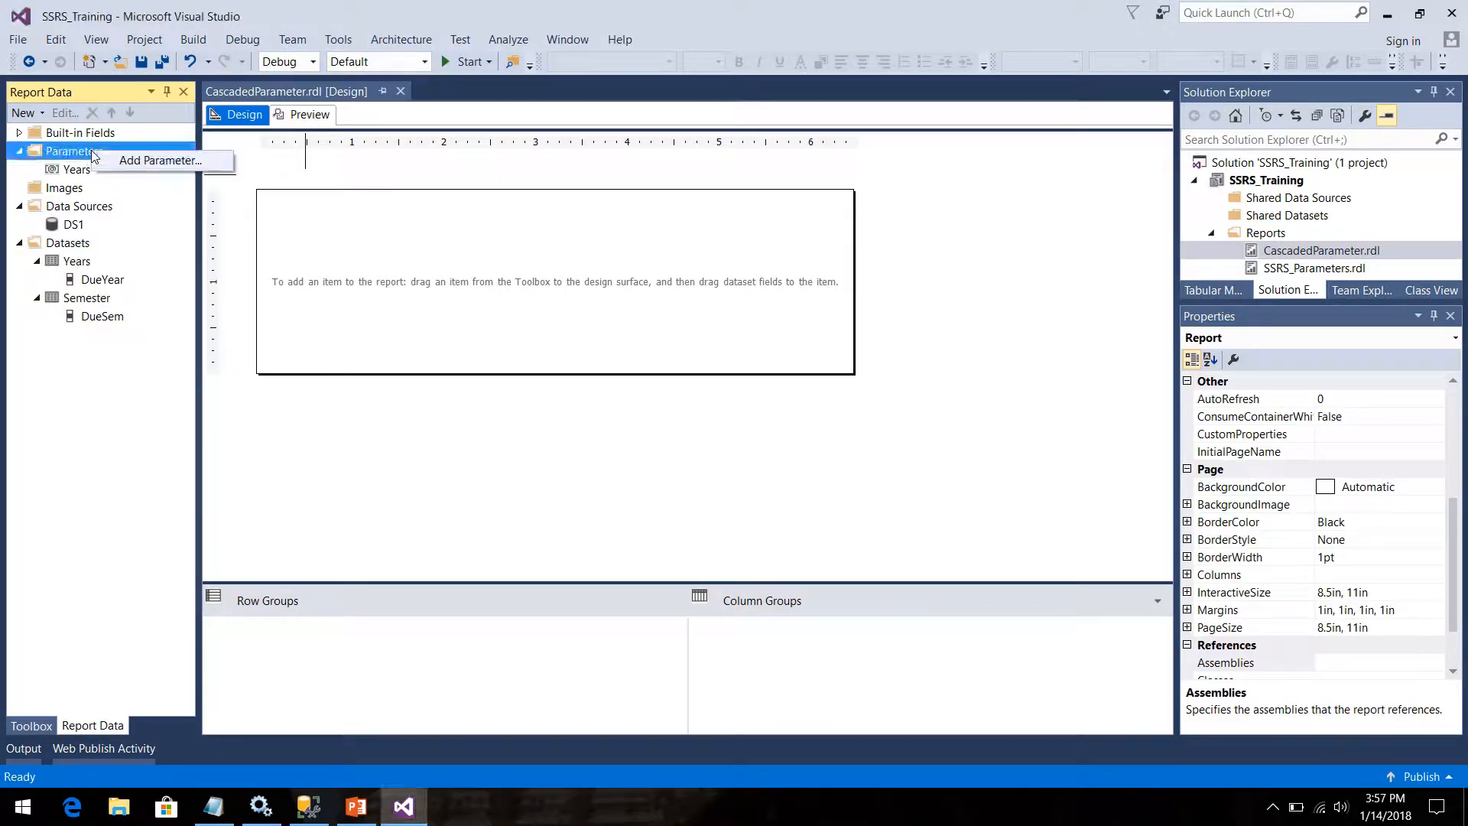
click(132, 162)
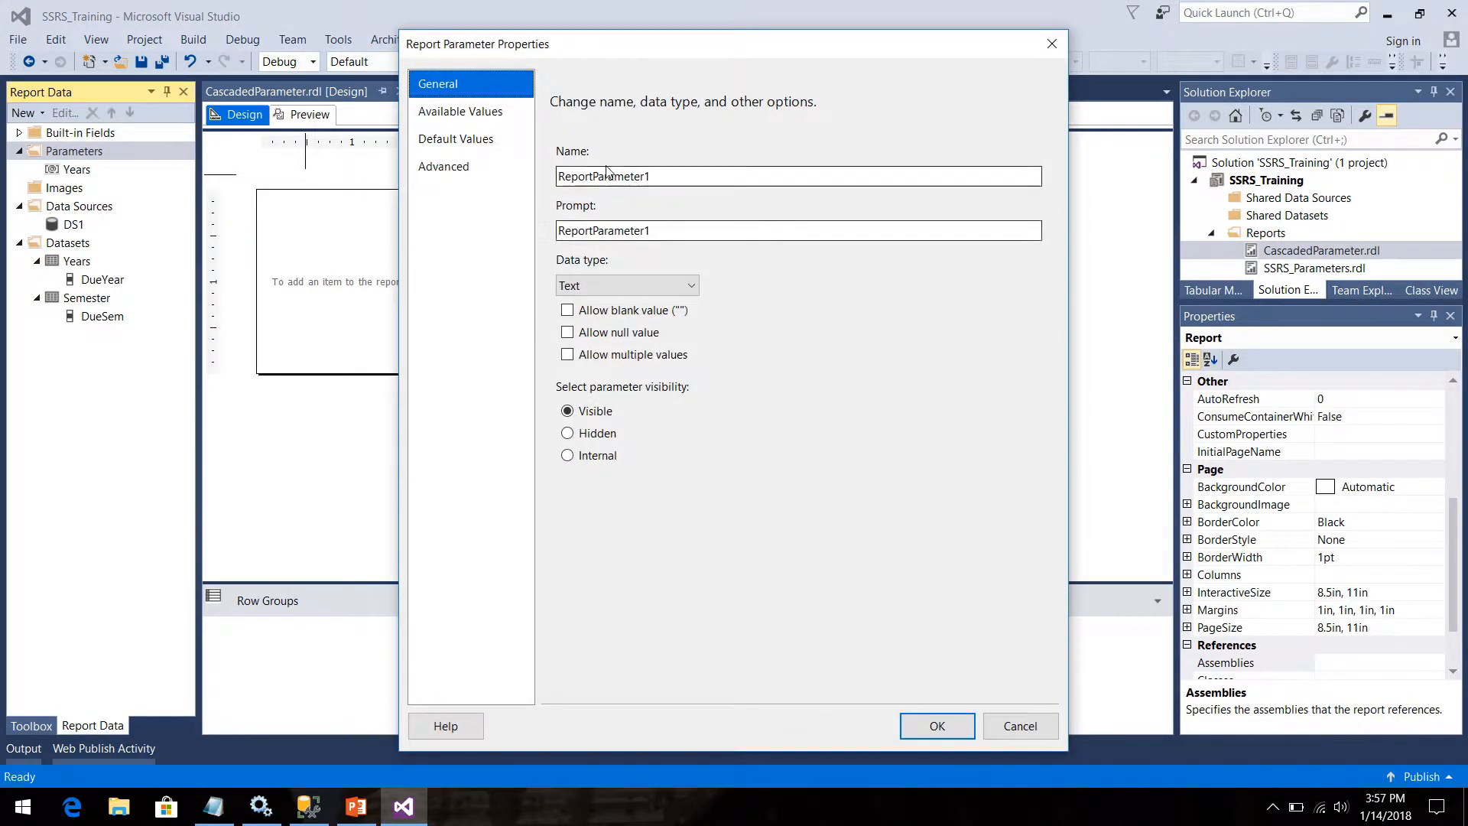
double_click(604, 175)
text(Seme)
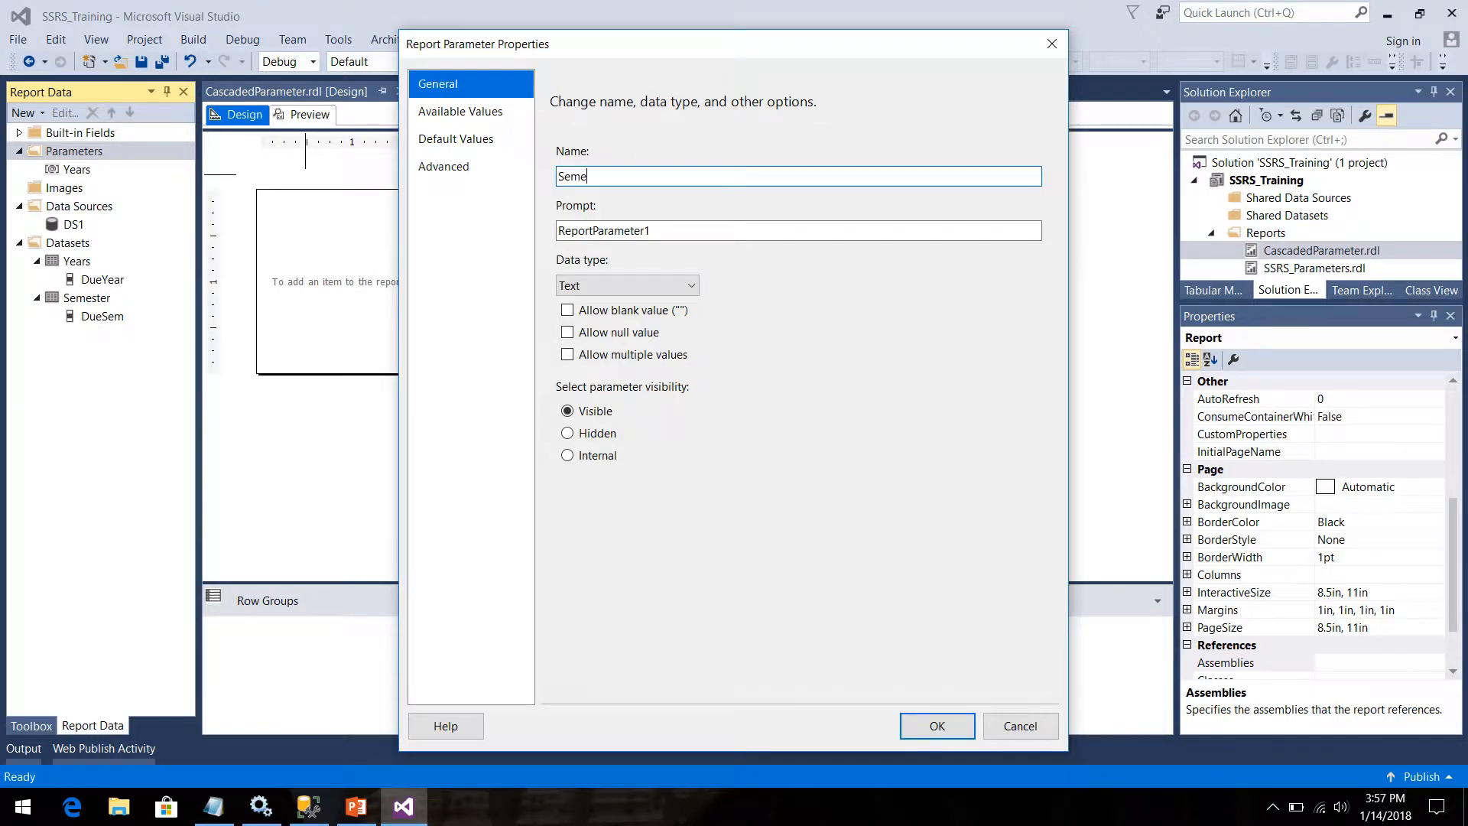
text(ster)
key(Tab)
text(S)
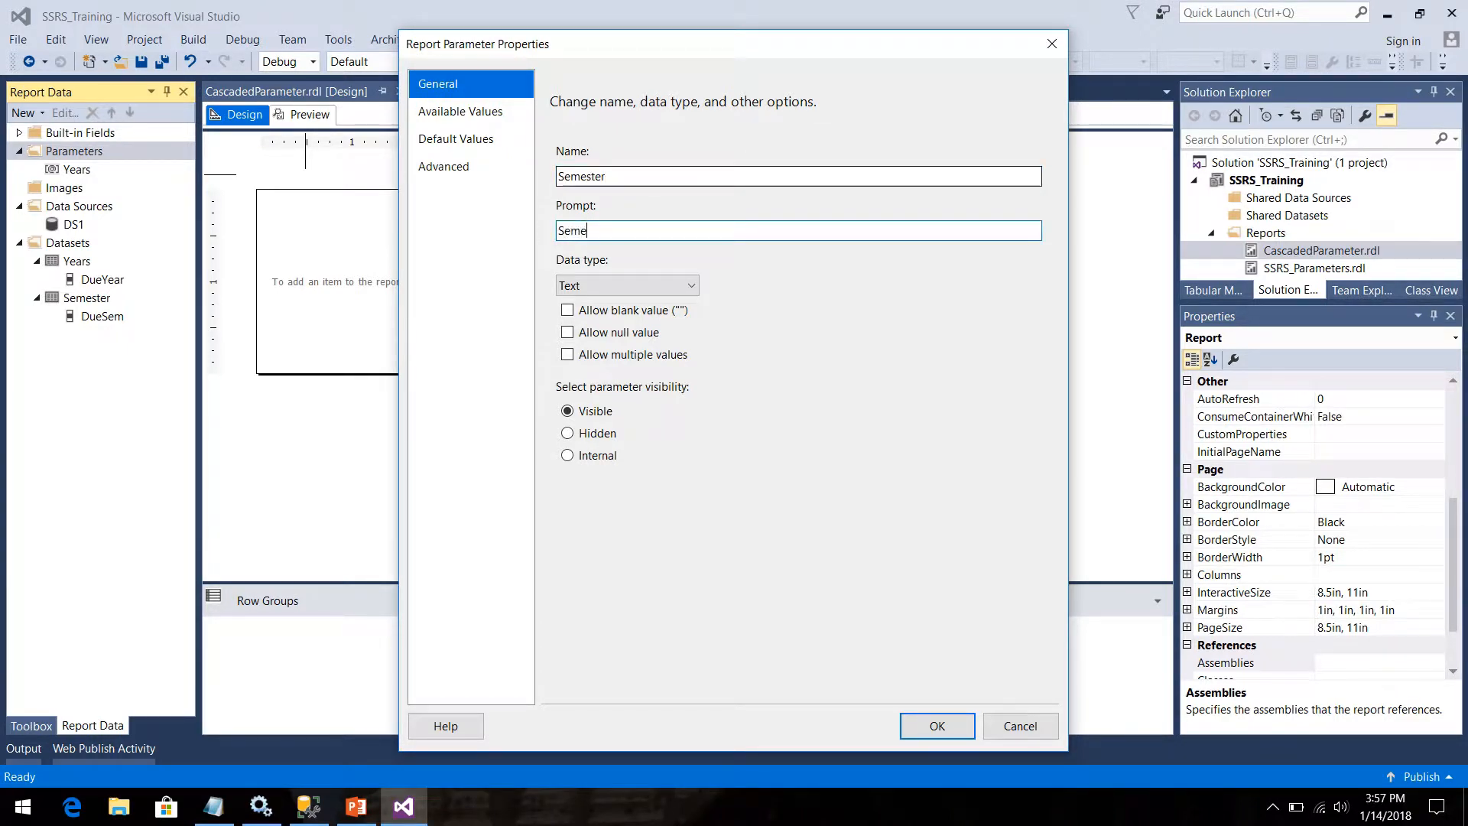
Step: Get the parameter's available values from the Semester dataset with DueSem as value and label field, and save the parameter
click(457, 143)
click(473, 121)
click(567, 221)
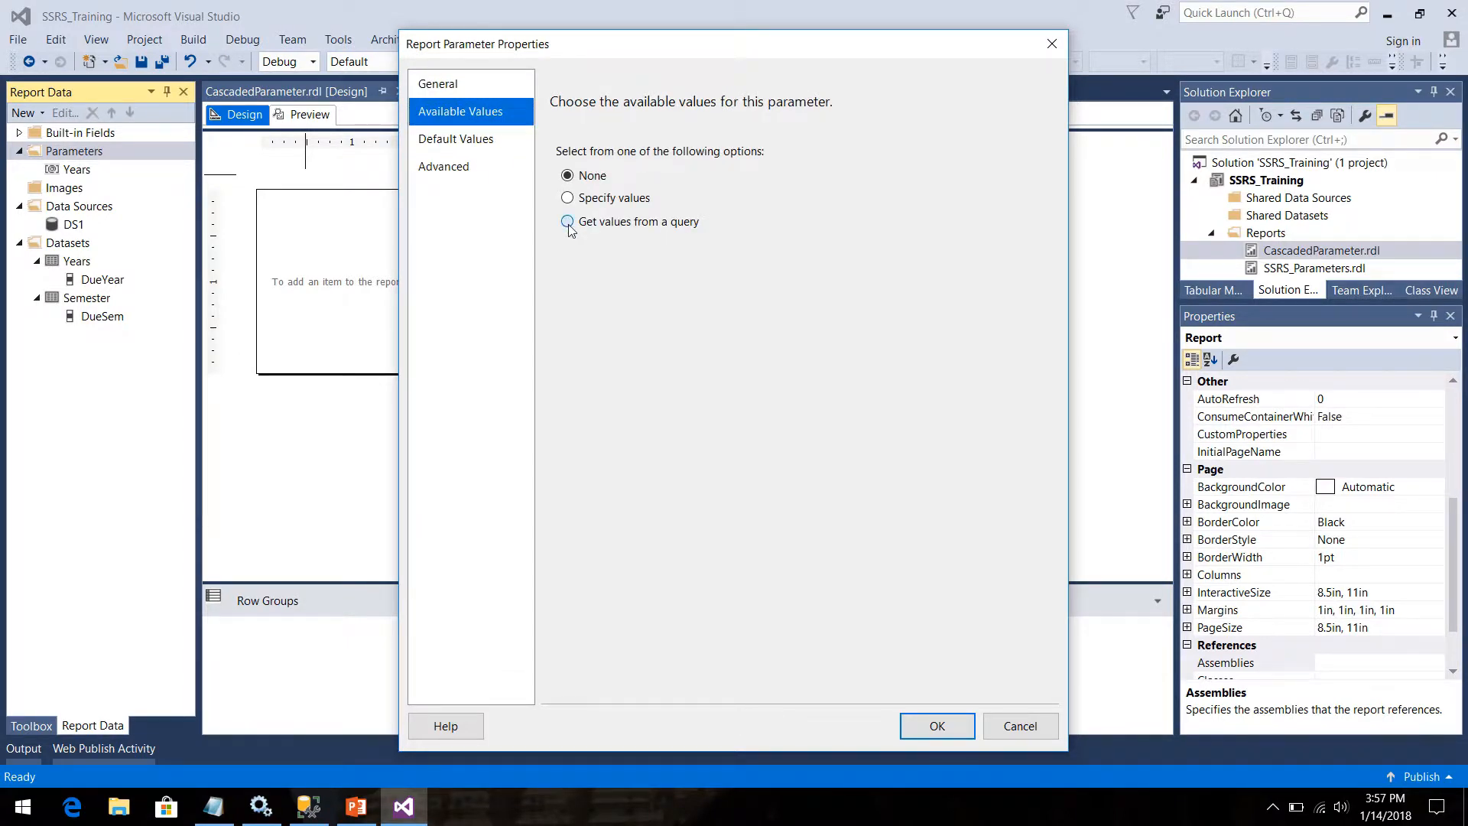
click(704, 295)
click(641, 327)
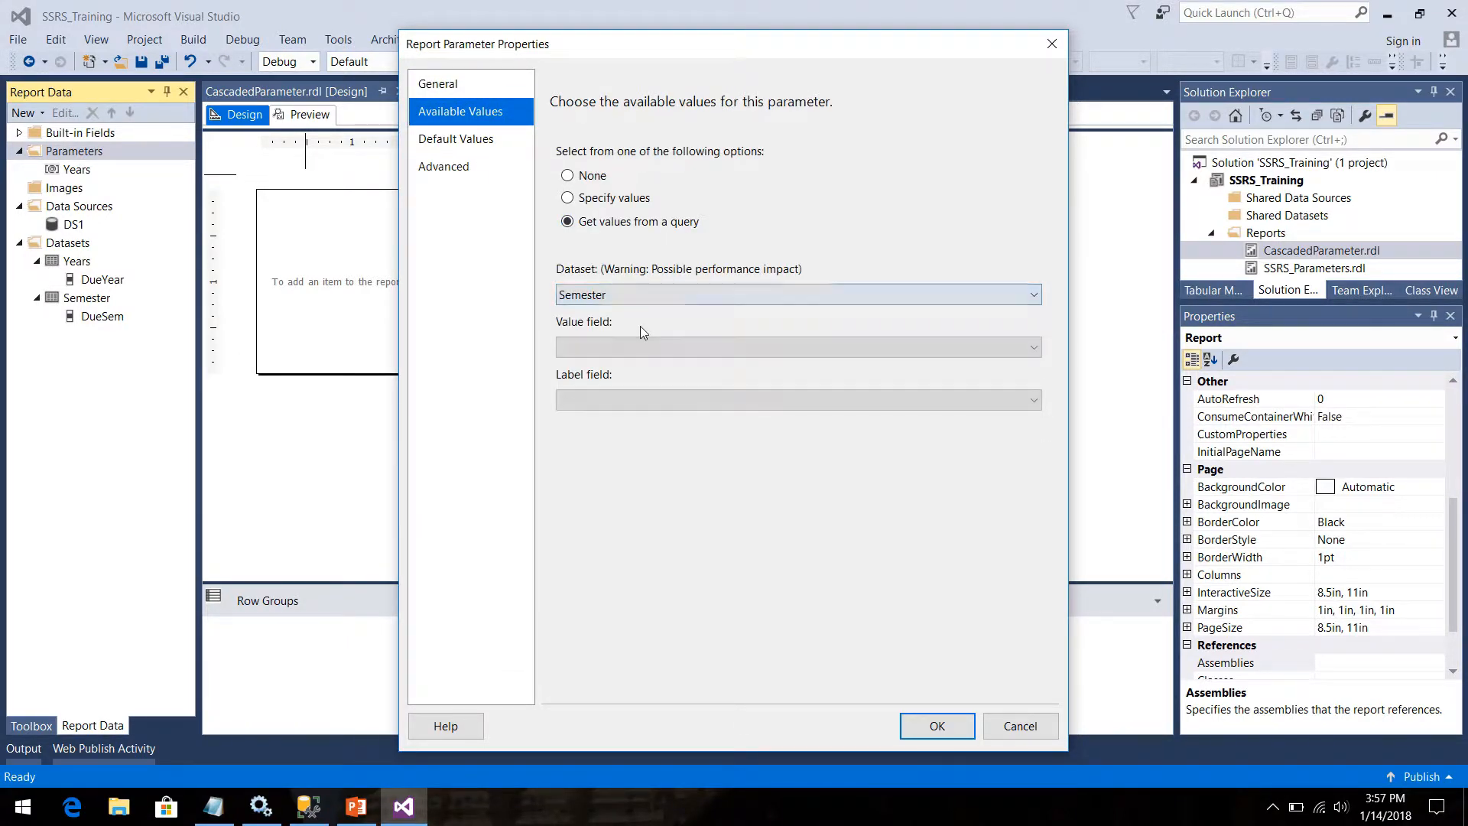
click(635, 344)
click(619, 366)
click(612, 399)
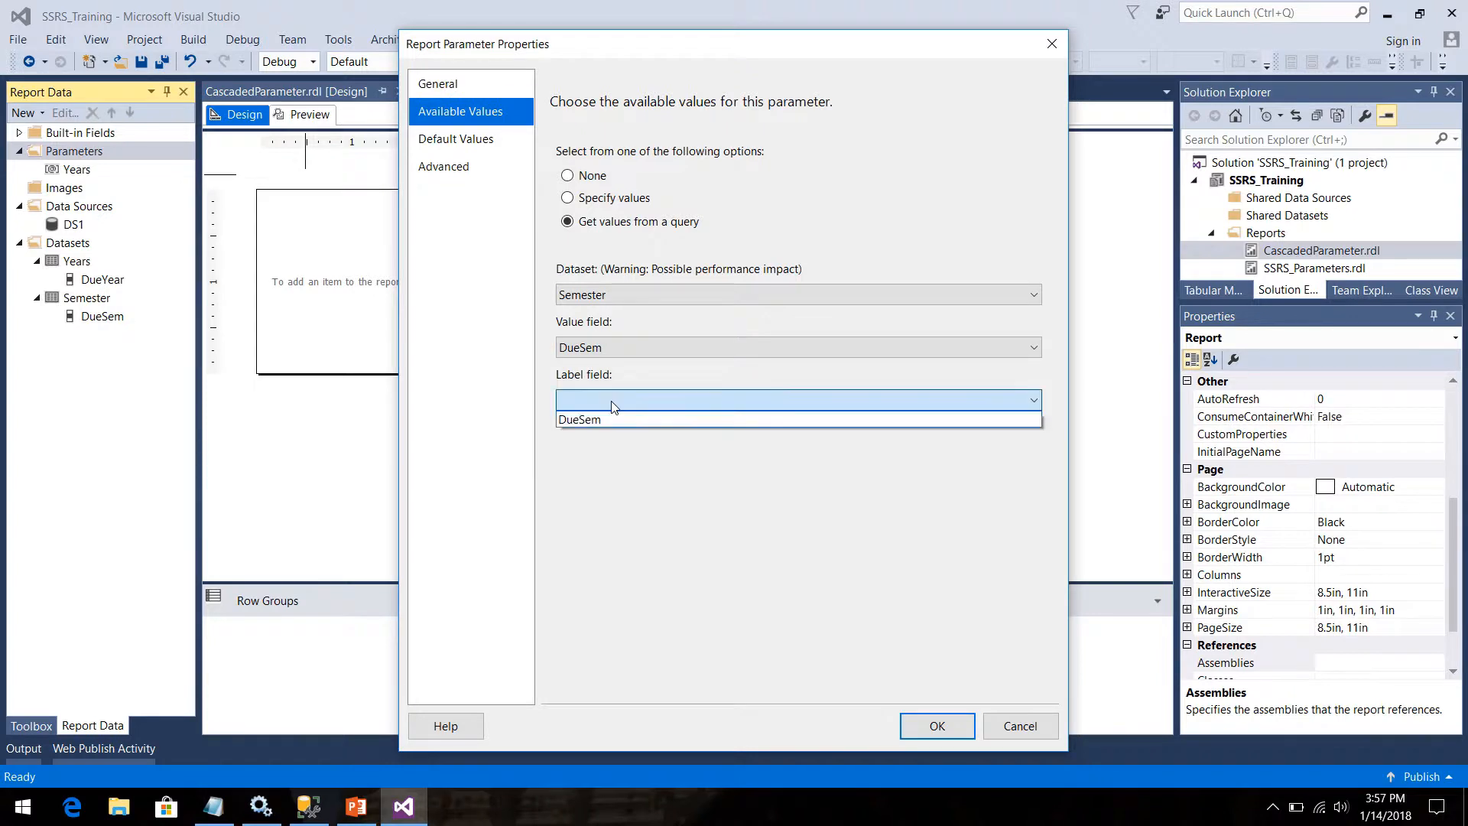
click(616, 418)
click(938, 725)
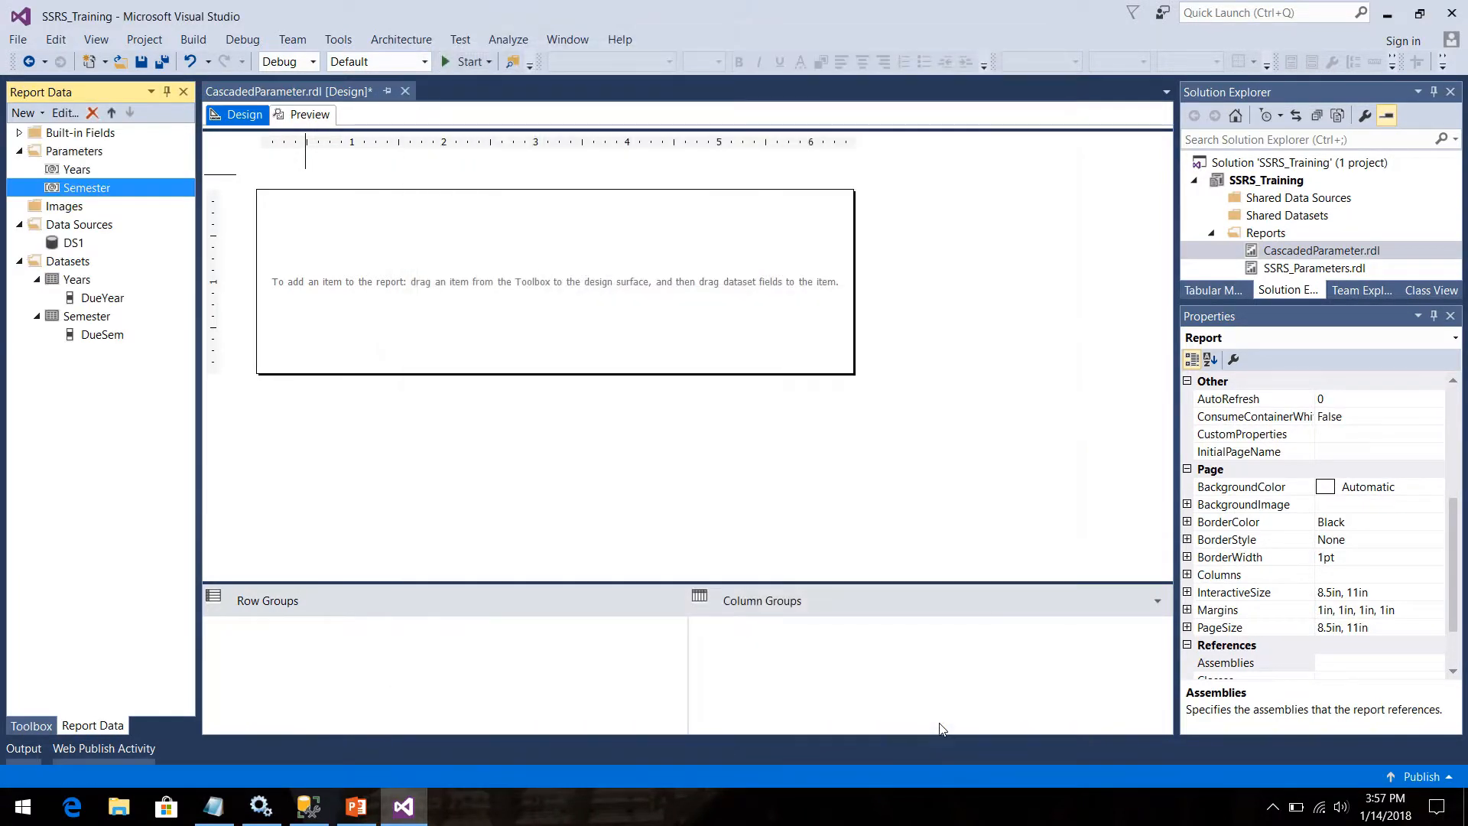
Step: Preview the report, compare the Semester lists offered for the years 2014 and 2012, and return to the report design
click(304, 115)
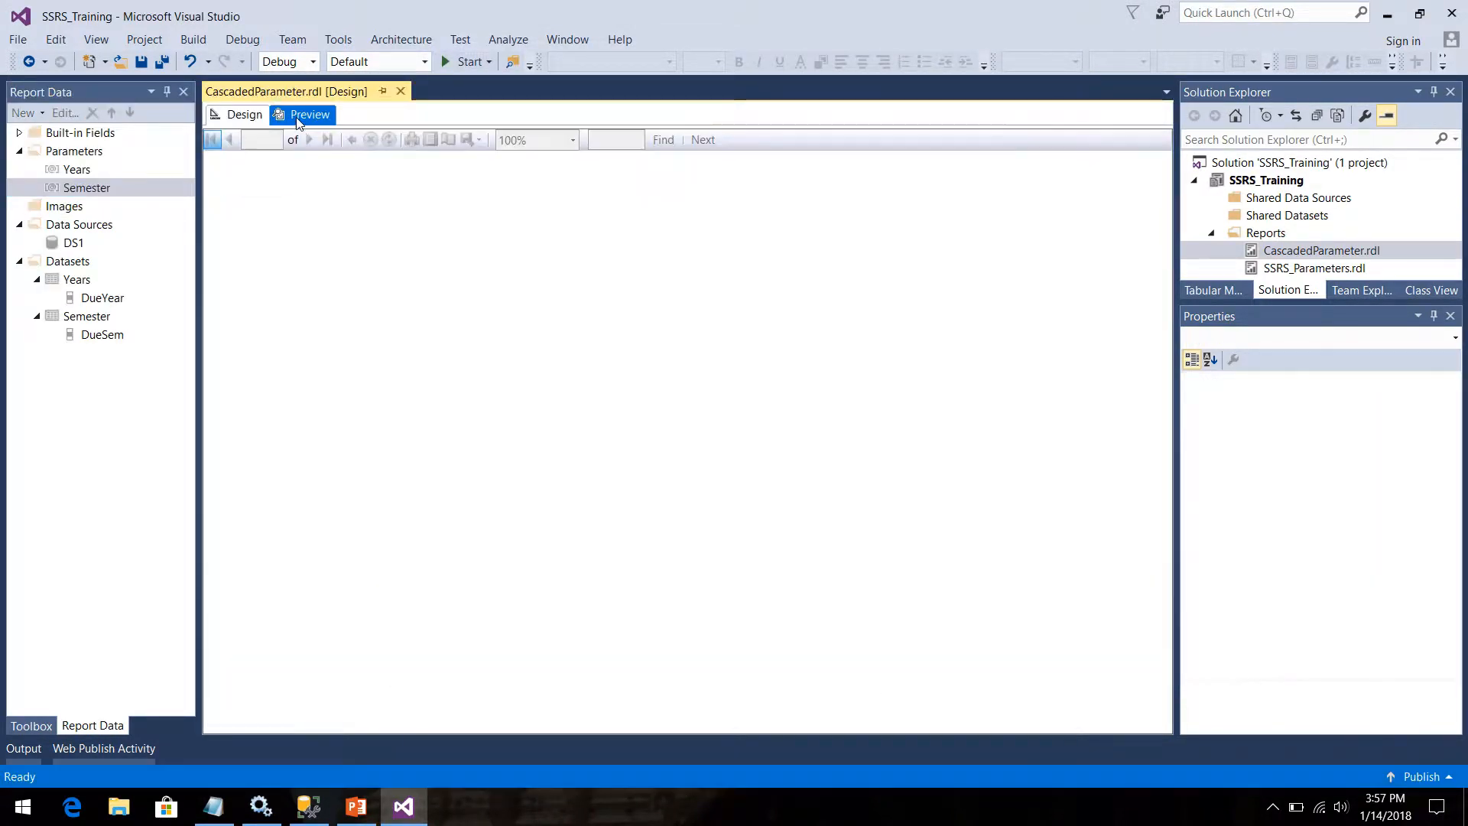
click(325, 148)
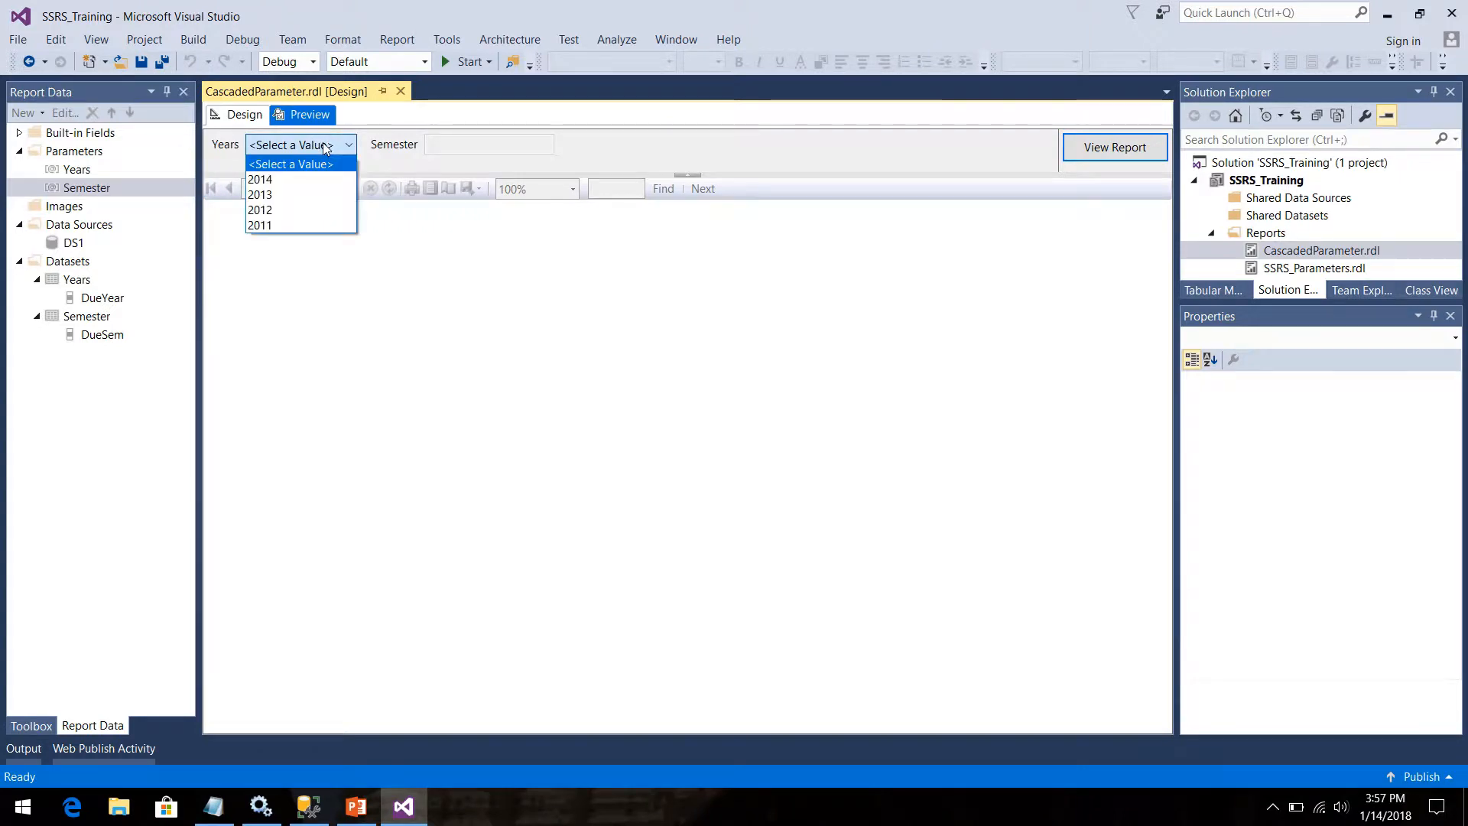
click(320, 188)
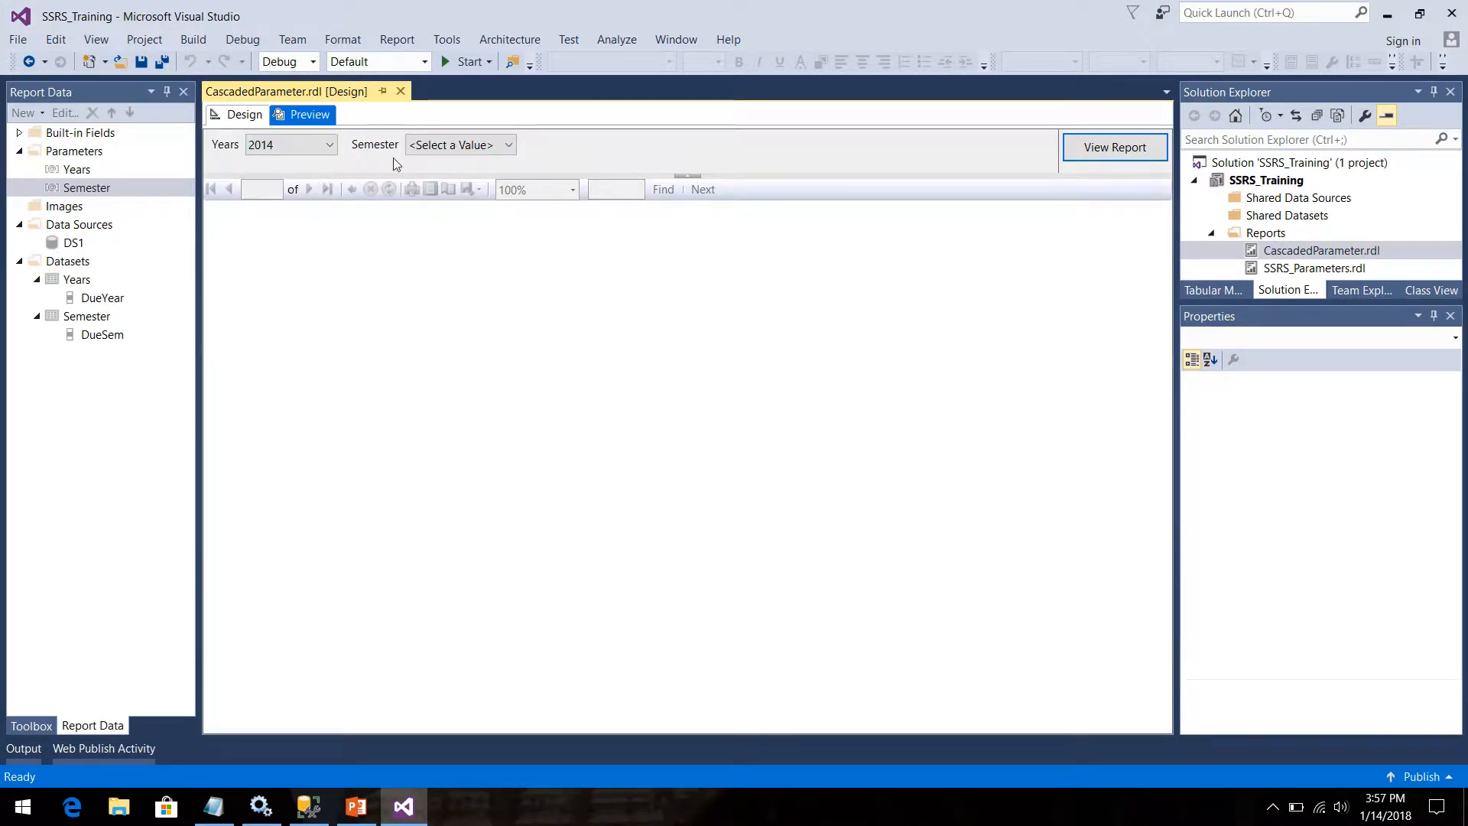
click(465, 150)
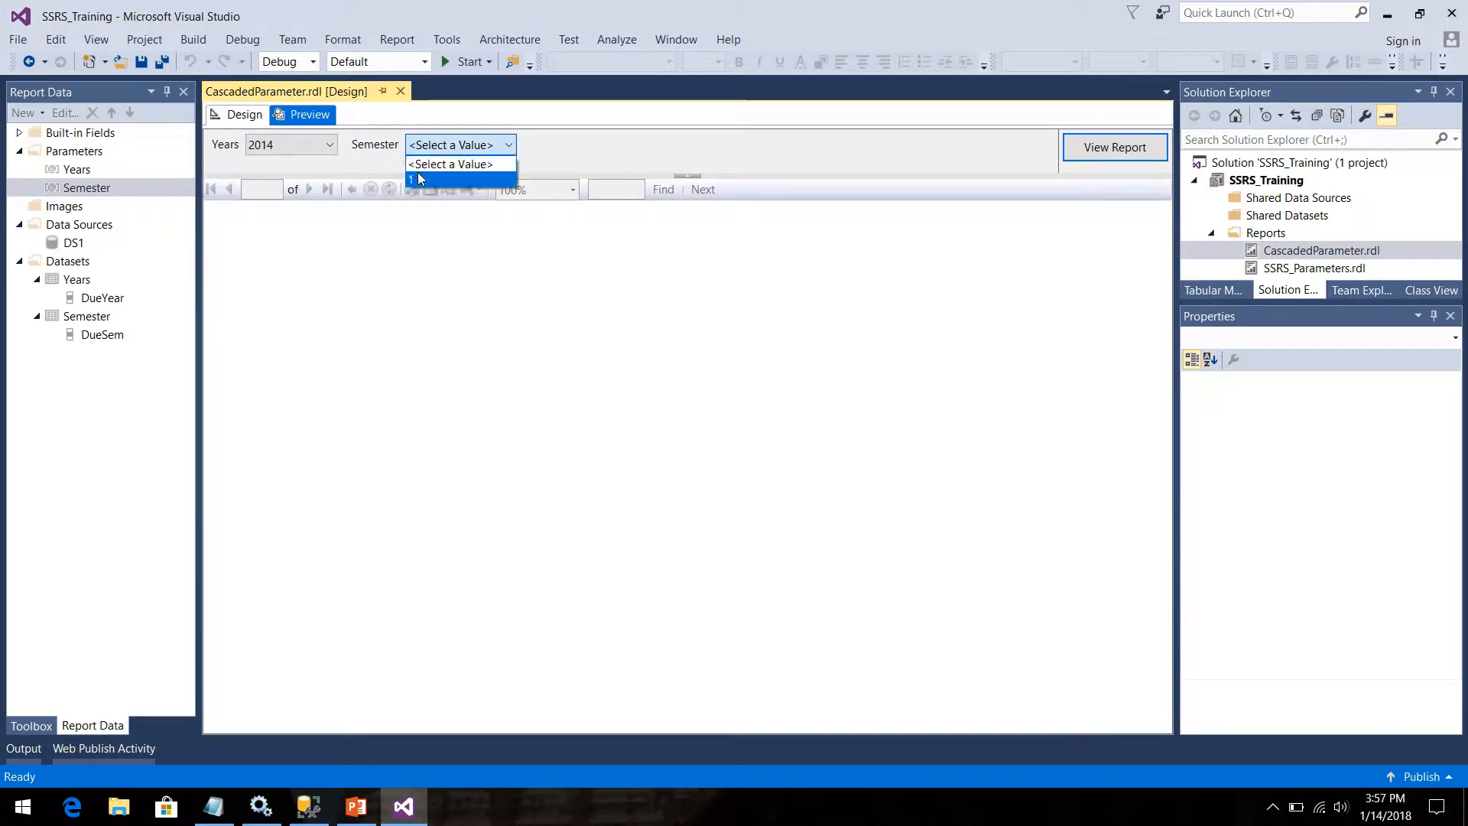
click(320, 145)
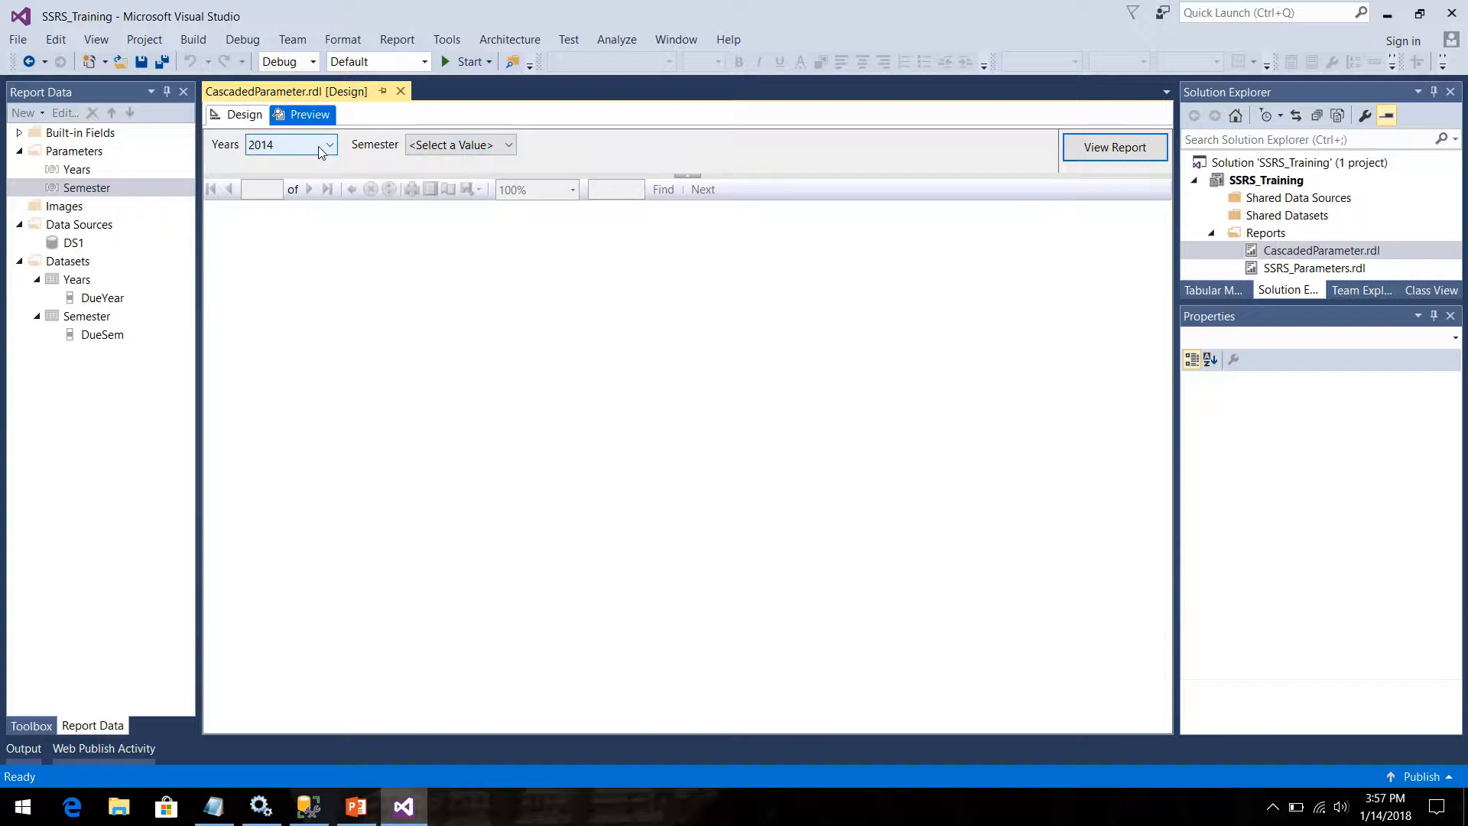
click(320, 145)
click(289, 195)
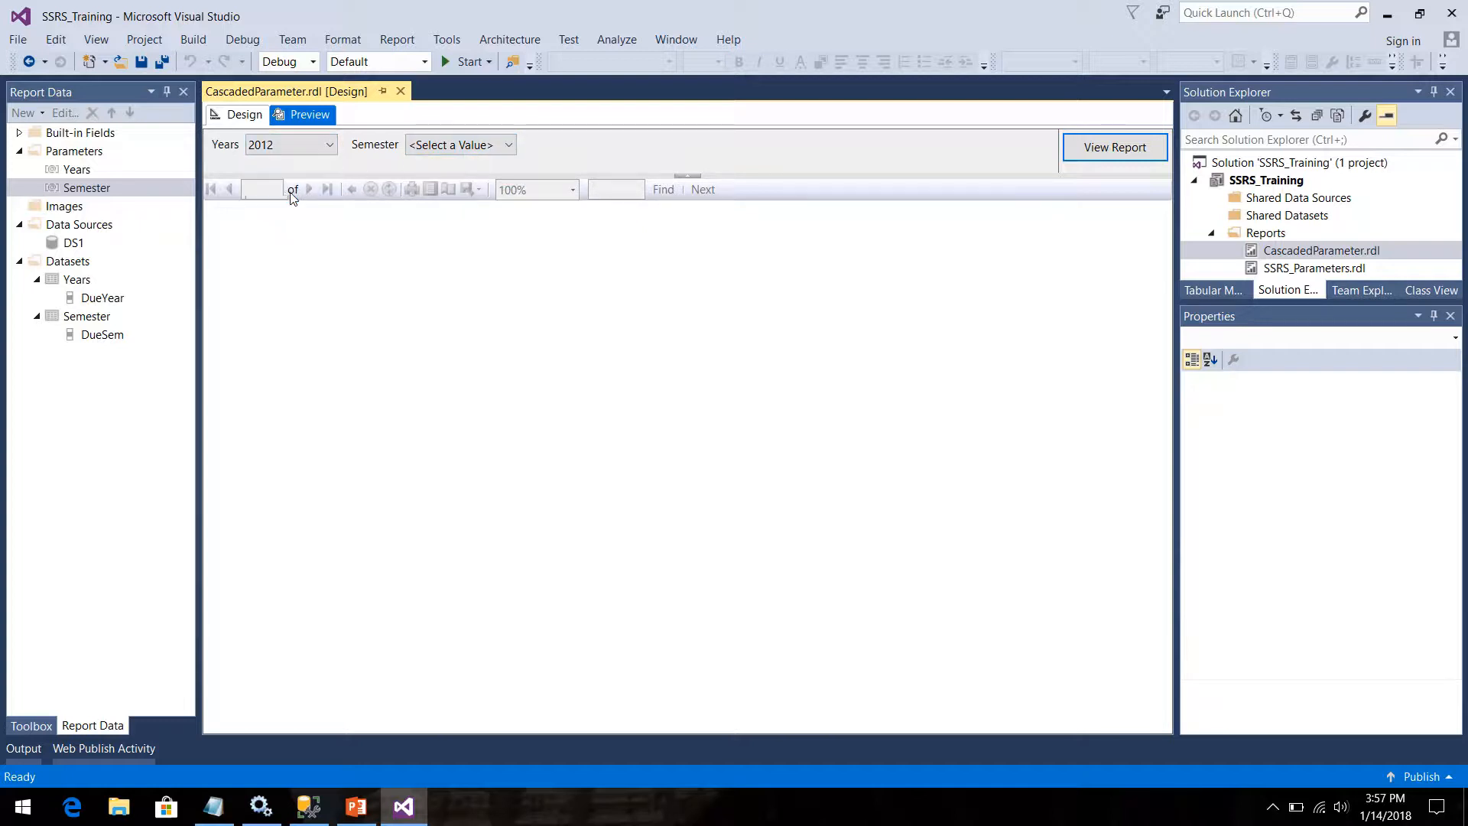
click(466, 149)
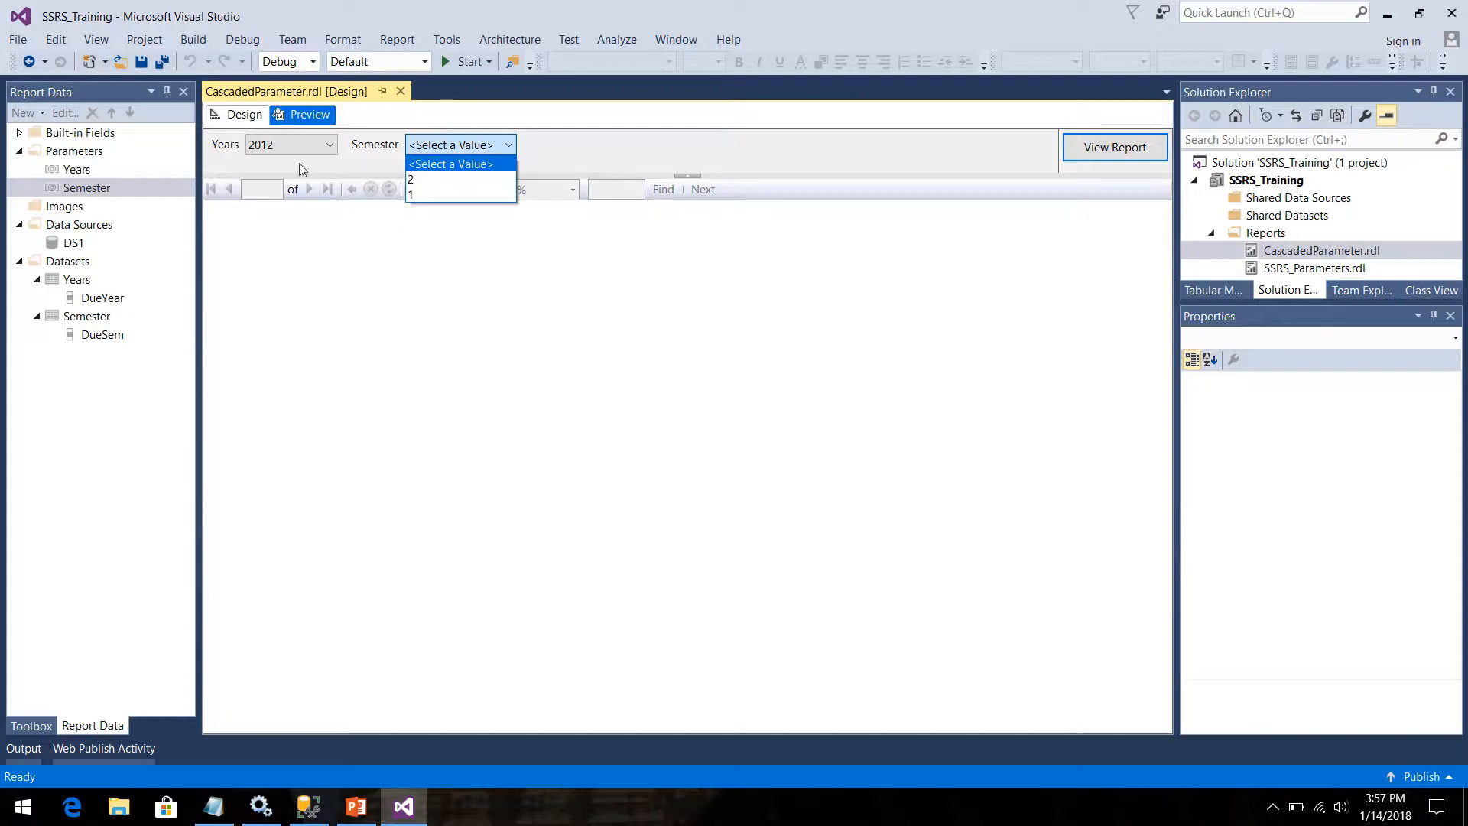
click(244, 123)
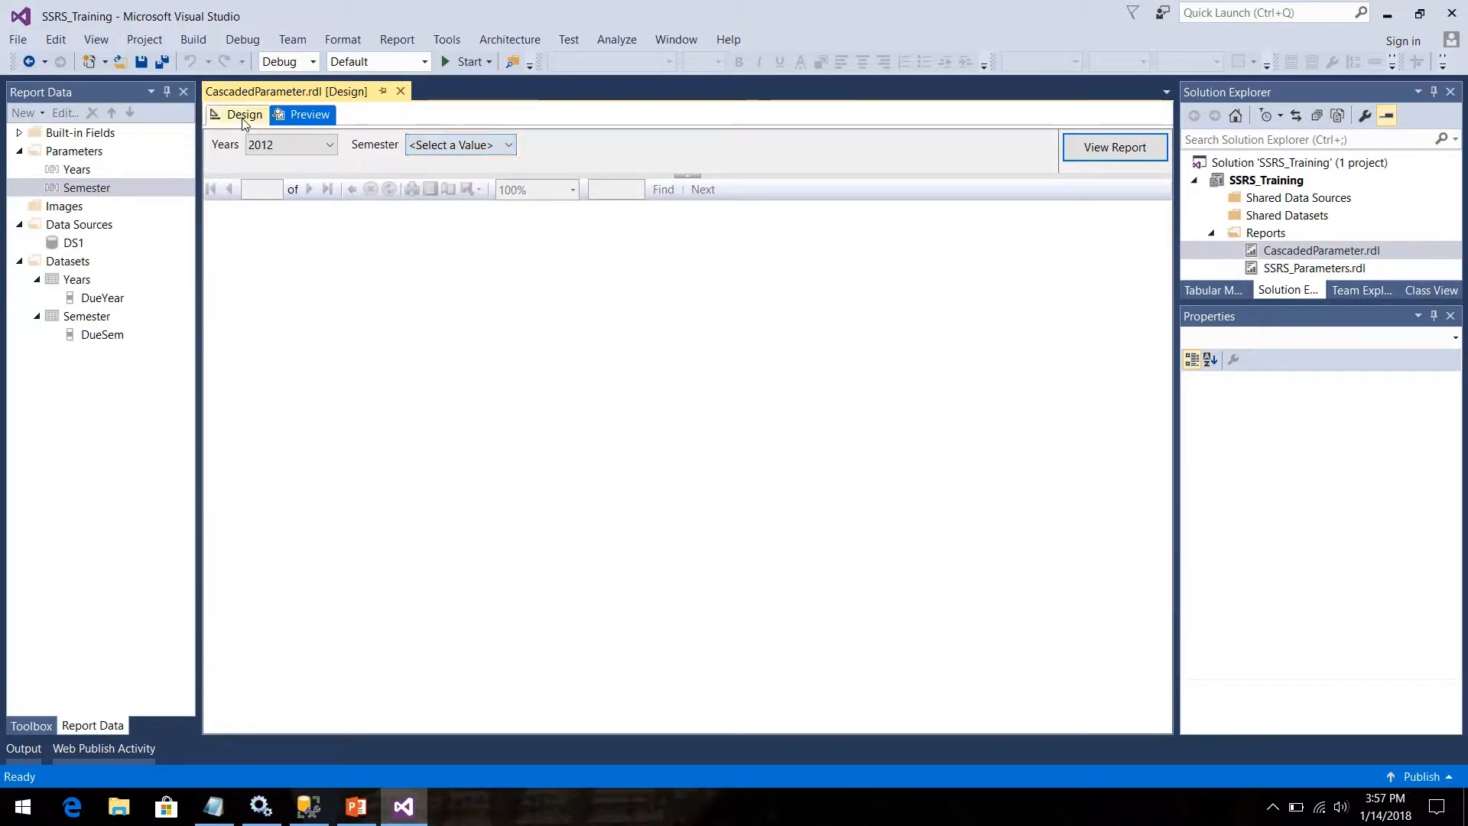
click(244, 119)
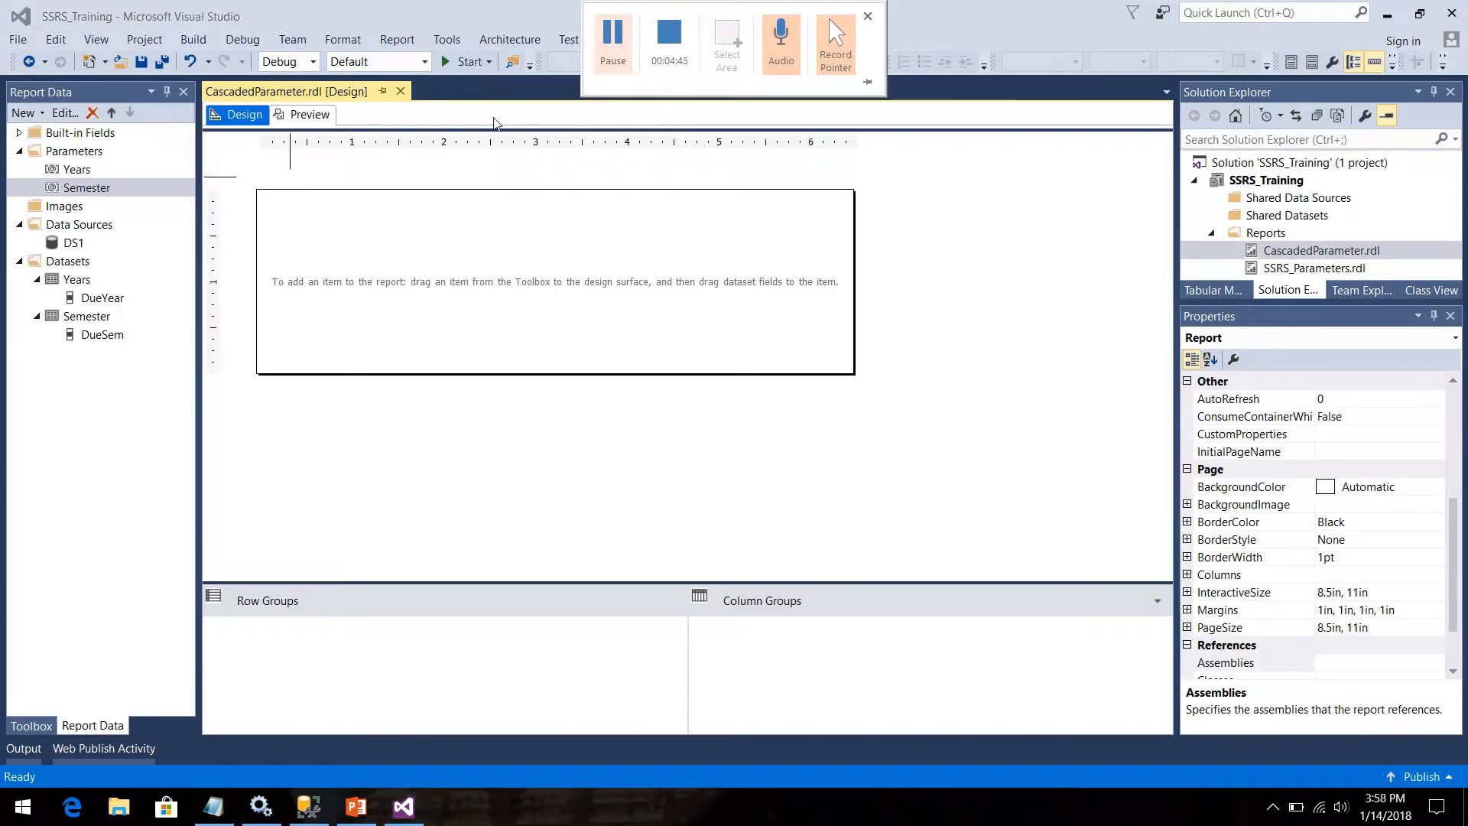
Step: Add a new dataset embedded in the report and name it SalesInfo
right_click(84, 264)
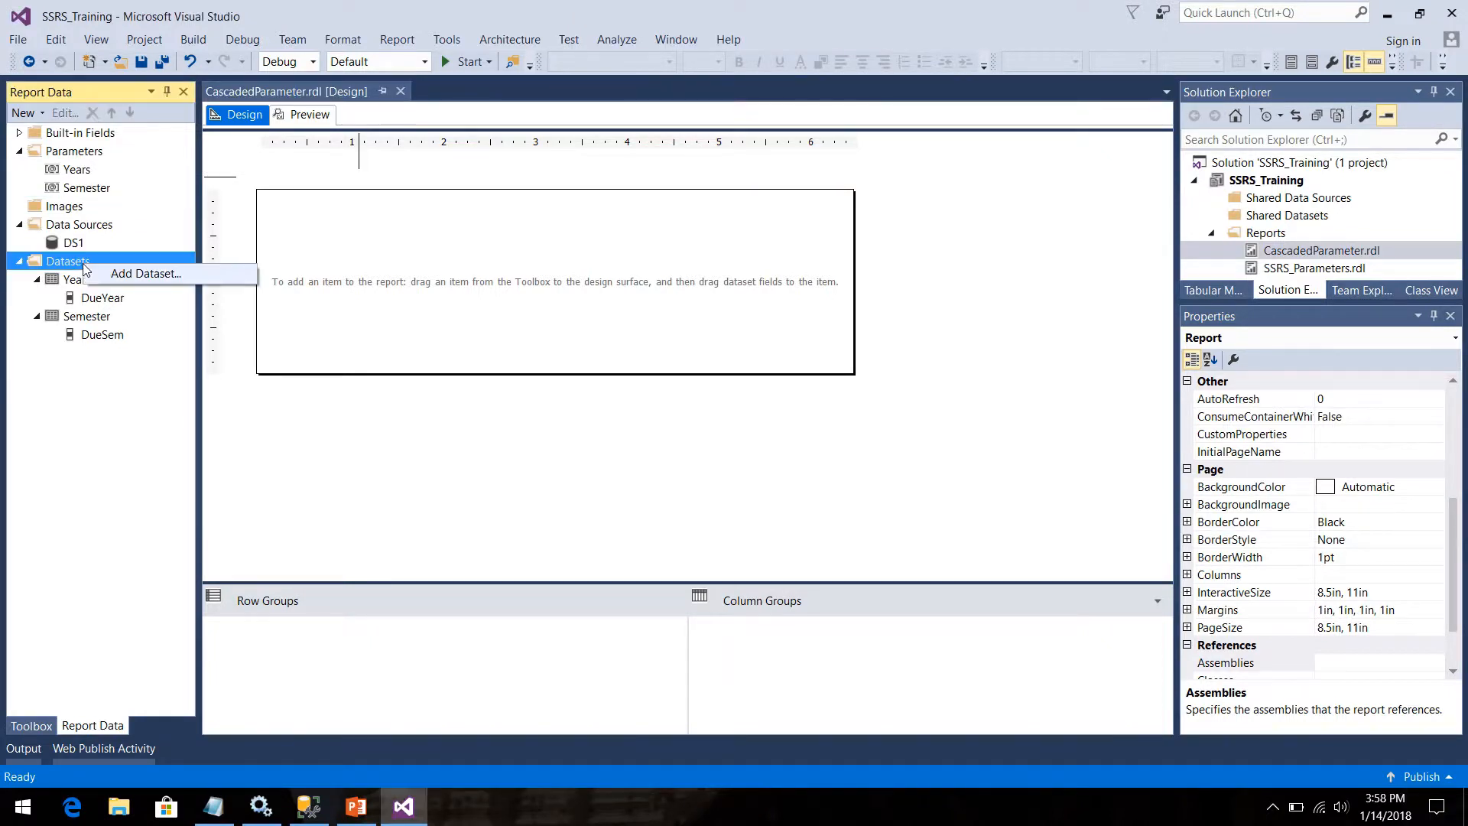
click(123, 275)
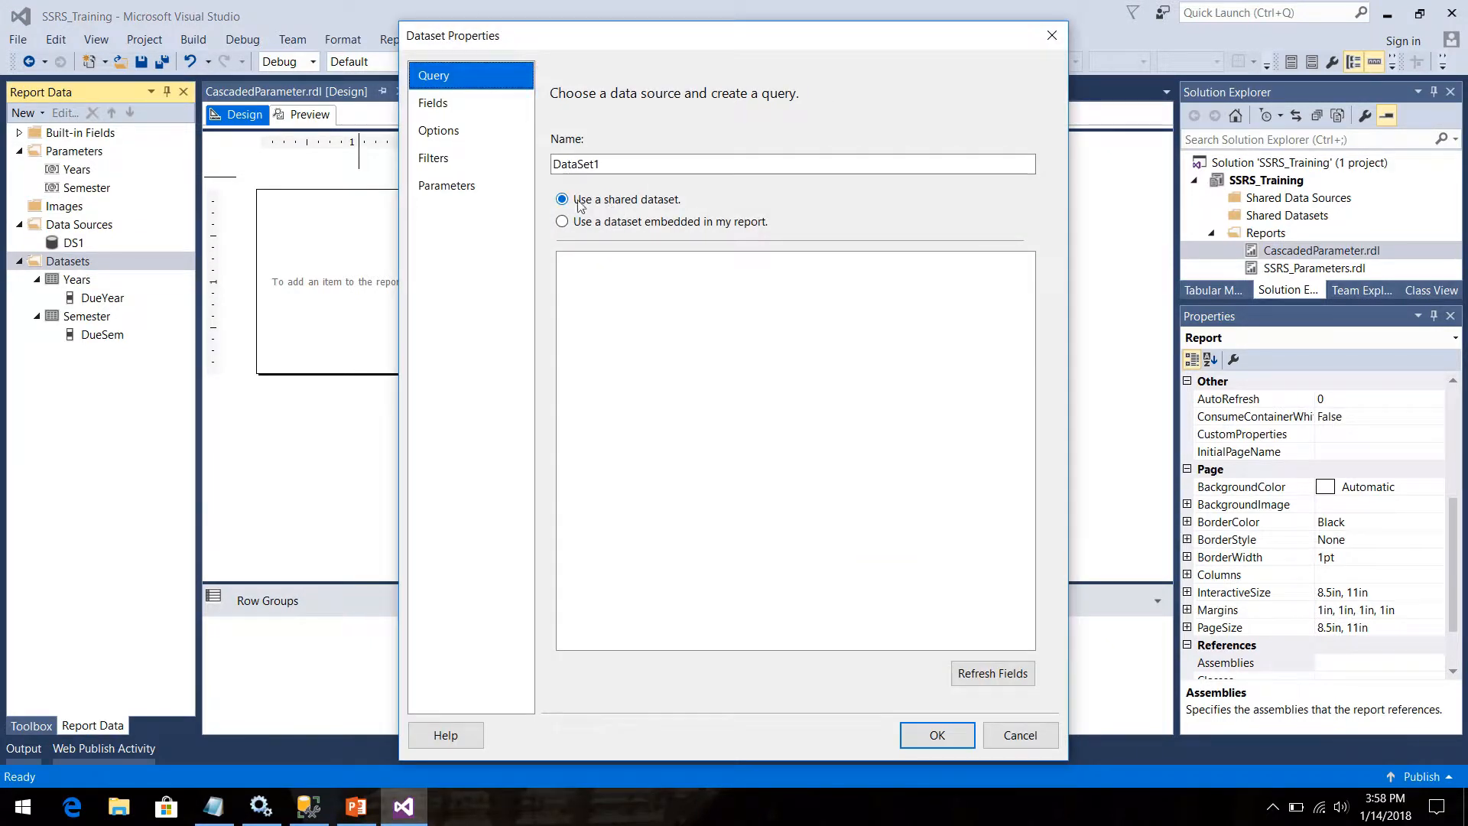
click(566, 222)
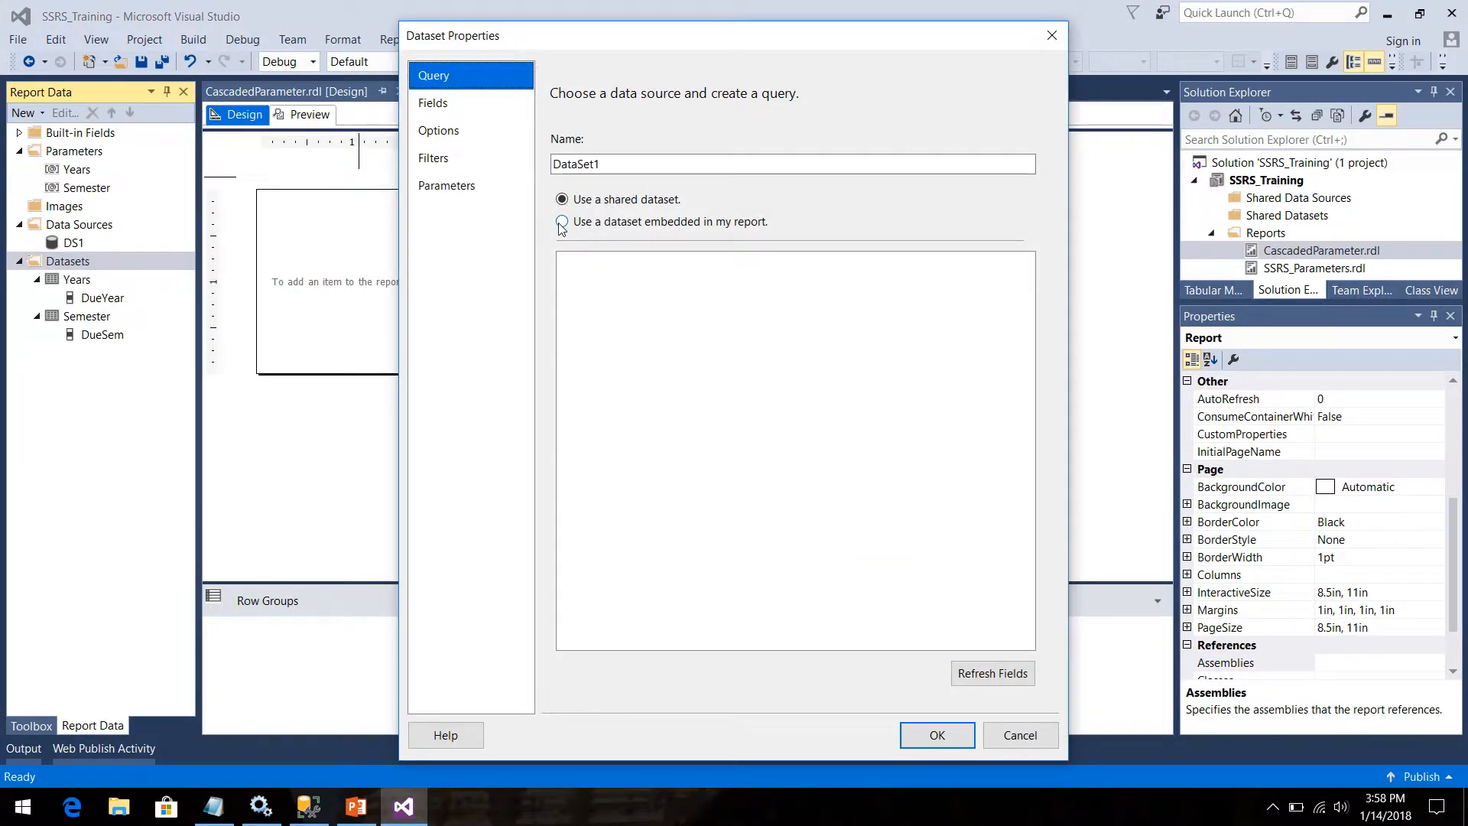
double_click(581, 164)
text(SalesInfo)
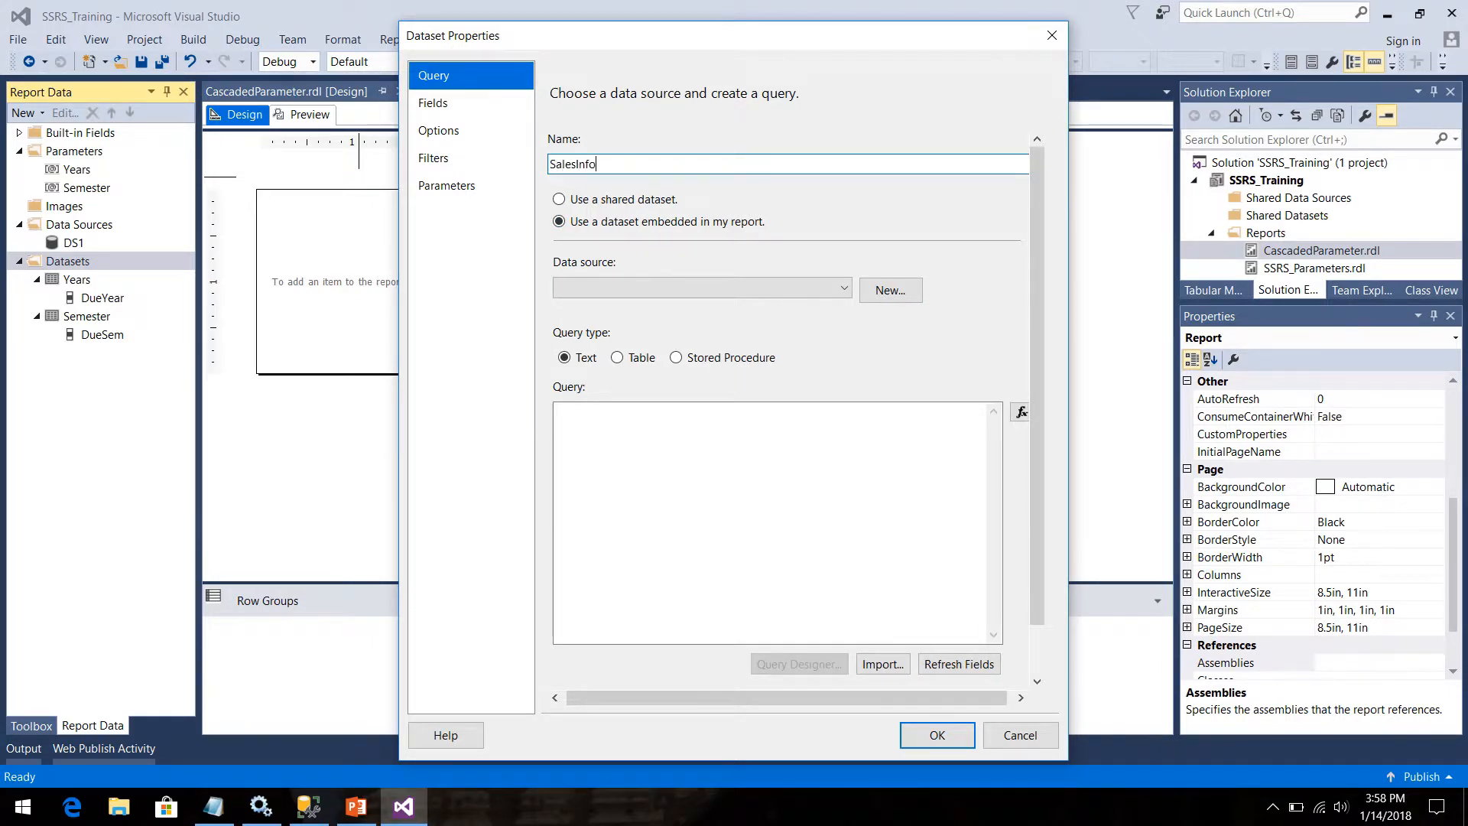
Step: Use data source DS1 and enter a query for DueYear, DueSem, DueMonth and SalesAmount from DimDate inner-joined to FactInternetSales on DateKey = DueDateKey, ending in WHERE
click(672, 450)
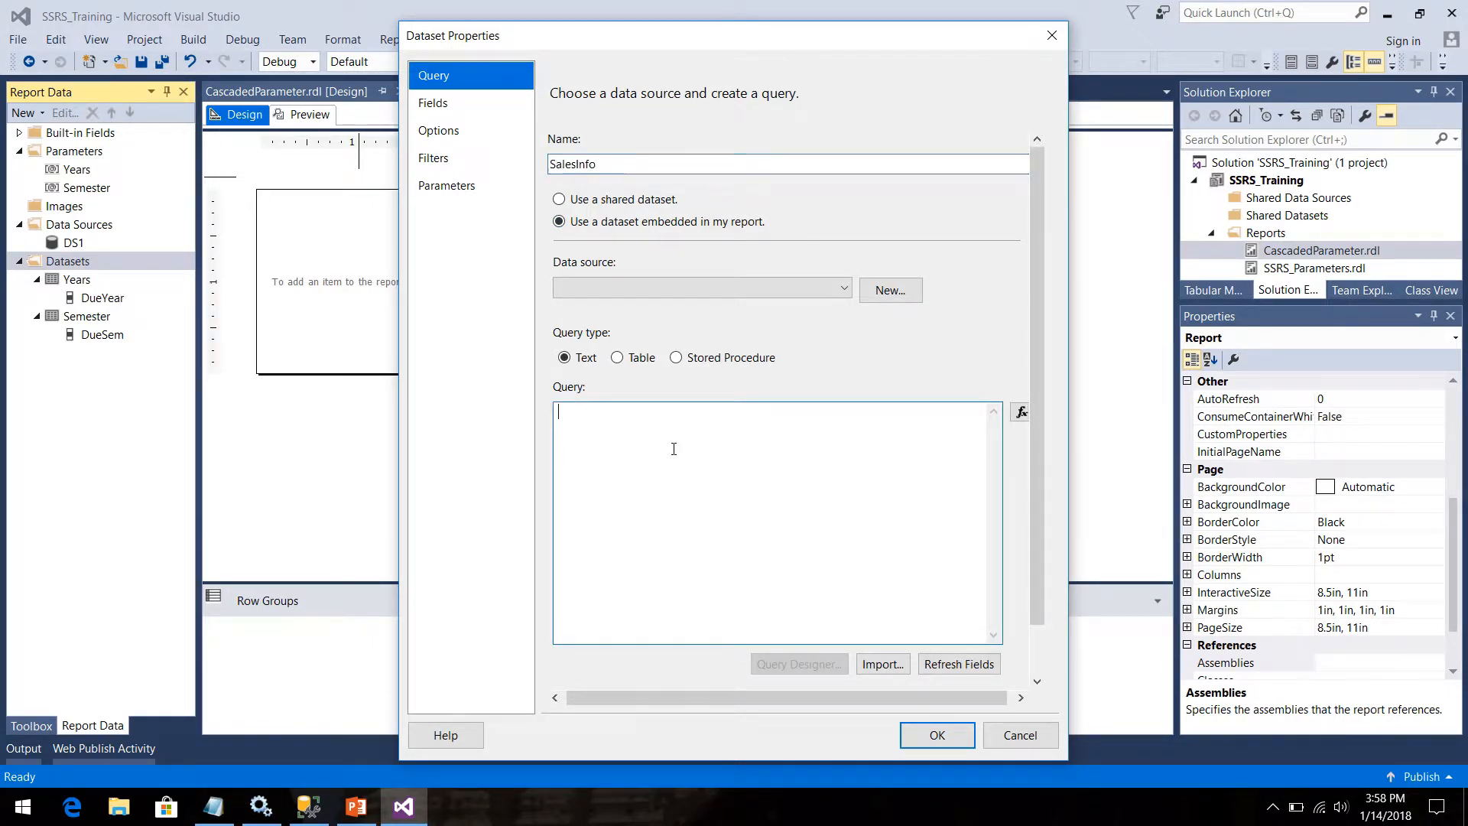
click(712, 292)
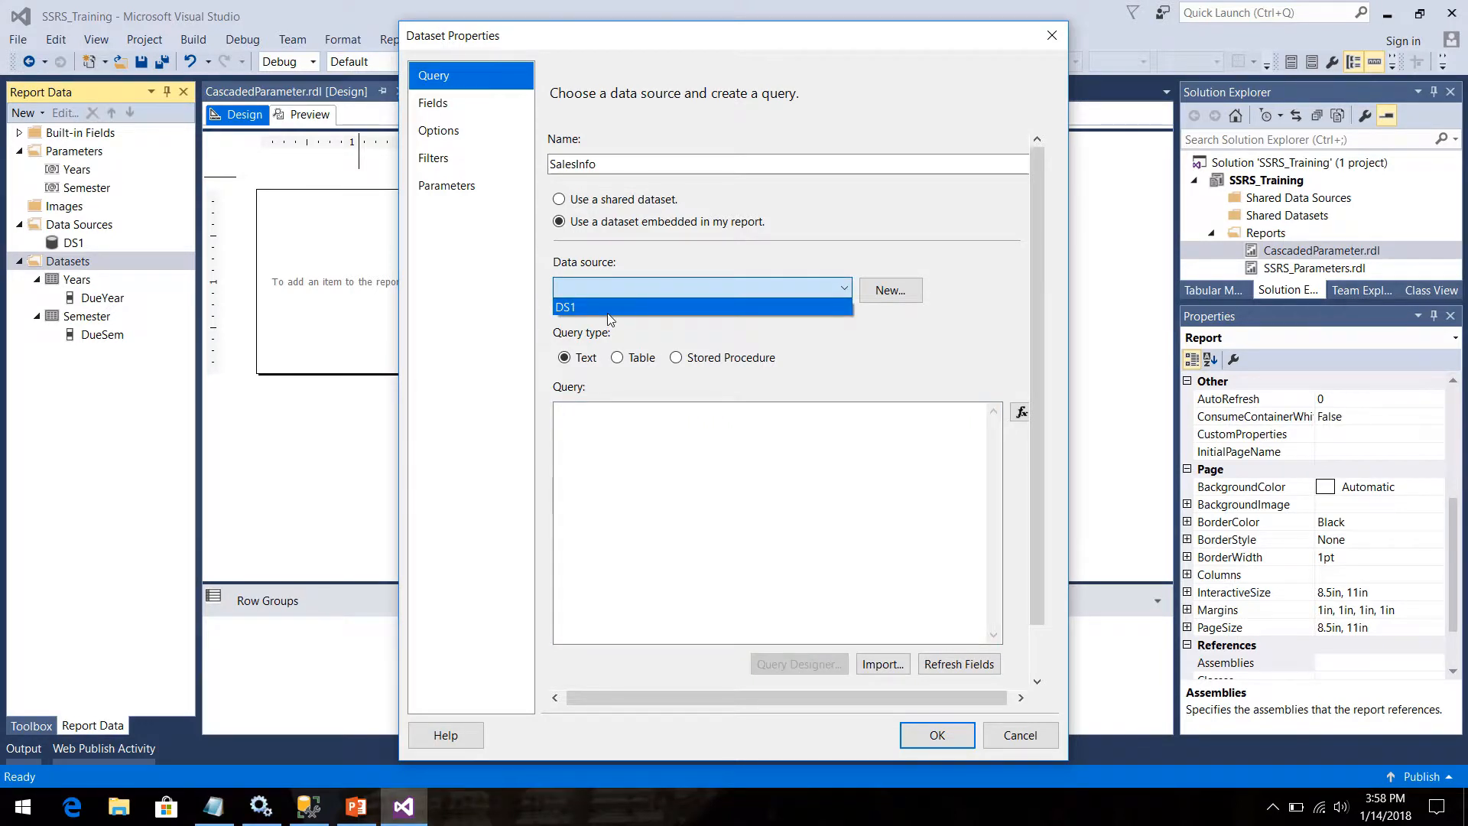
click(609, 310)
click(633, 485)
text(SELECT DD.CalendarYear As DueYear, DD.CalendarSemester AS DueSem ,DD.EnglishMonthName AS DueMonth, FactSales.SalesAmount  FROM DimDate AS DD INNER JOIN FactInternetSales AS FactSales ON DD.DateKey = FactSales.DueDateKey)
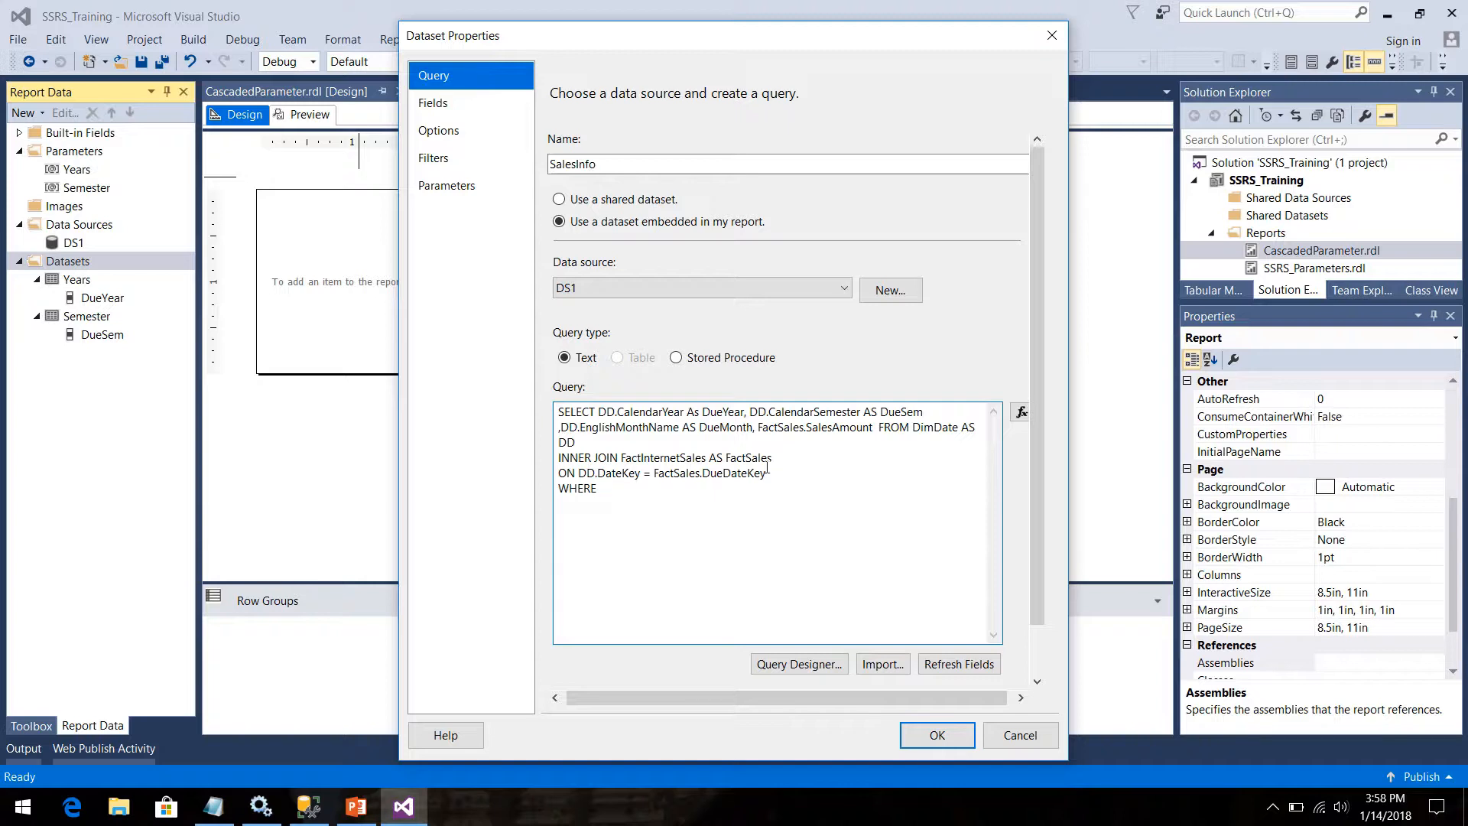
shift+click(686, 413)
key(ctrl+c)
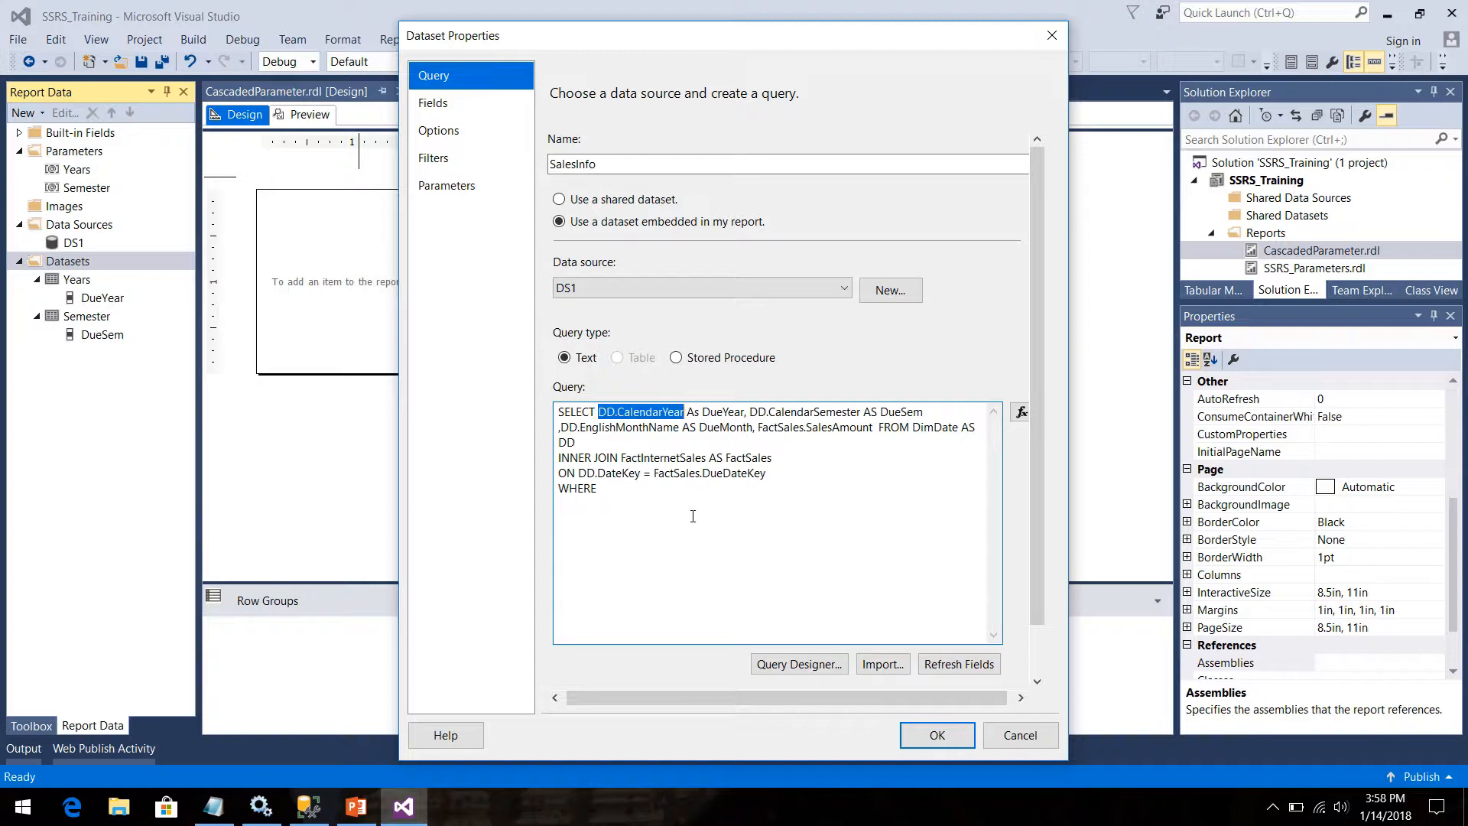
click(622, 494)
key(ctrl+v)
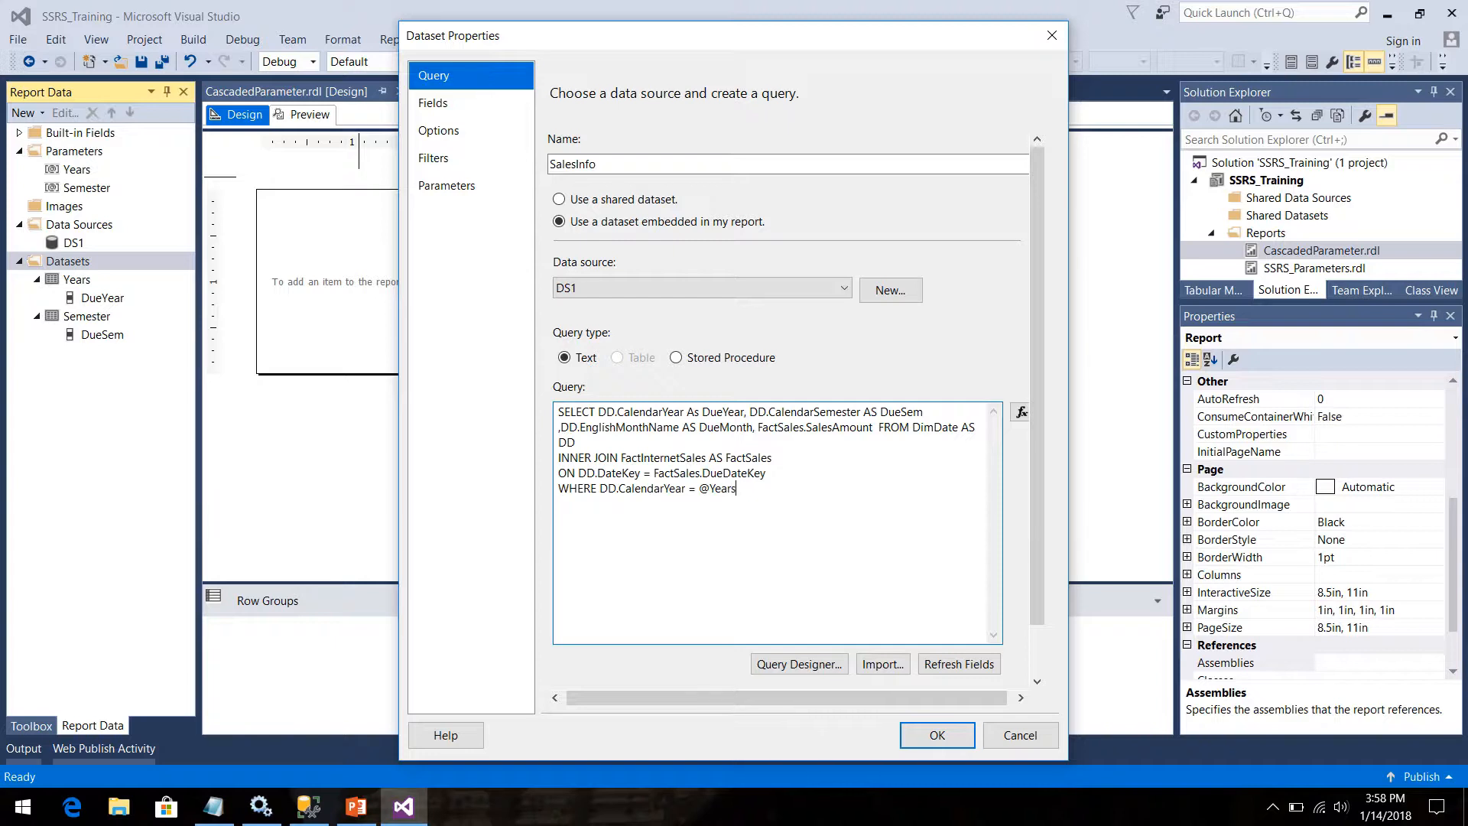
Step: Append the condition AND DD.CalendarSemester = Semester to the query
text(ND)
double_click(864, 411)
key(ctrl+c)
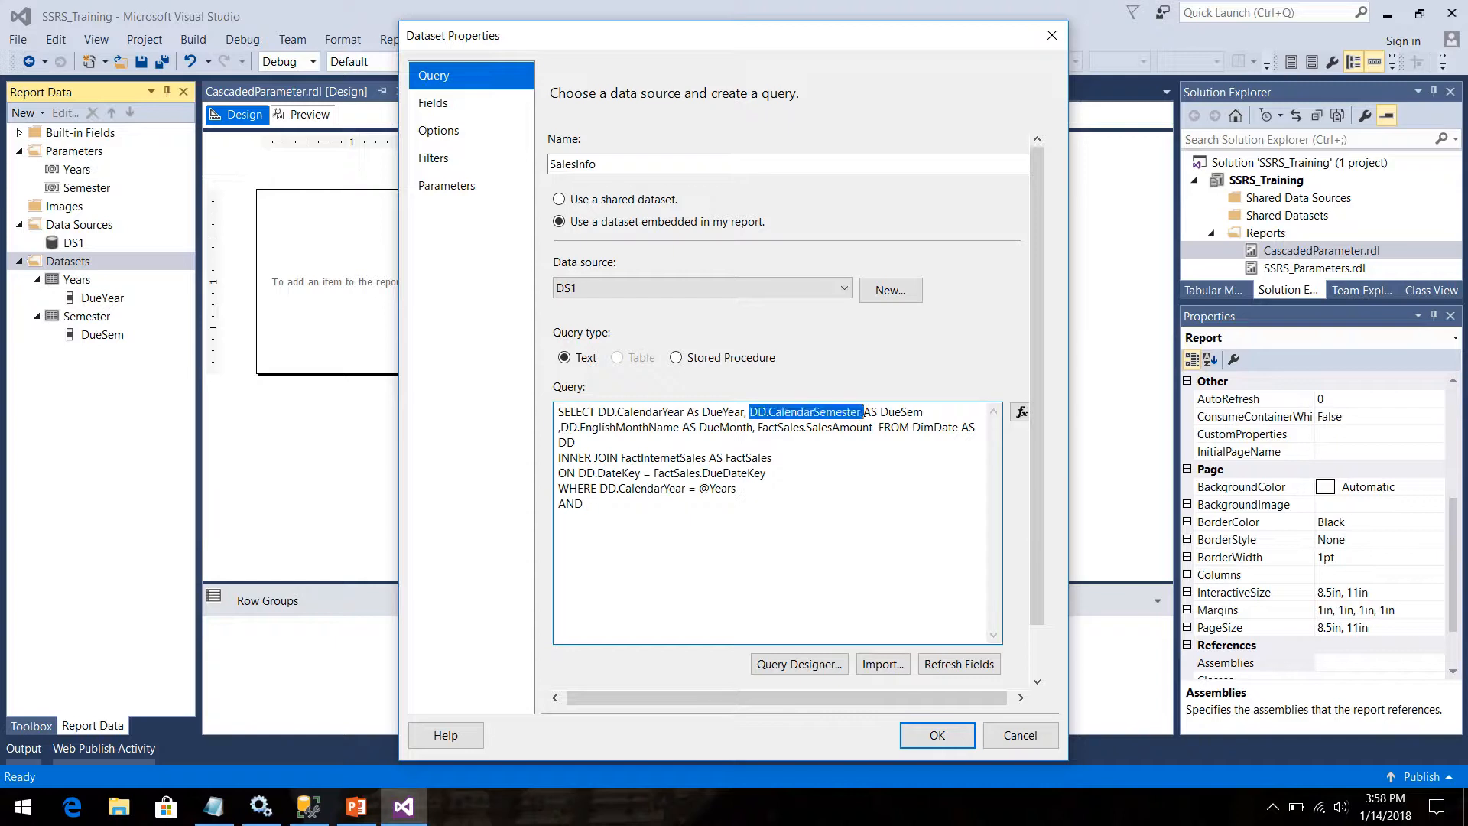
click(646, 500)
key(ctrl+v)
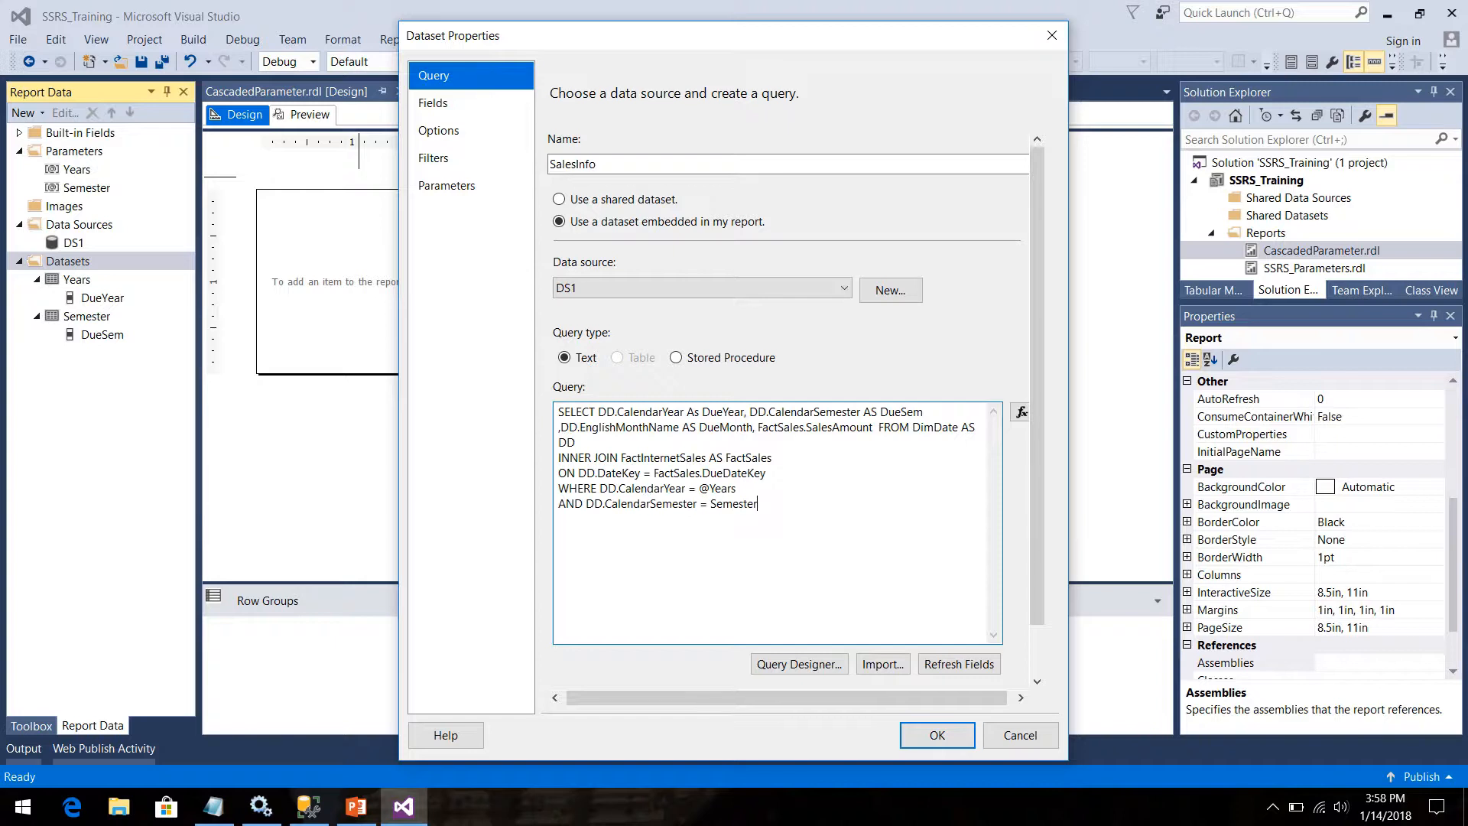
click(959, 665)
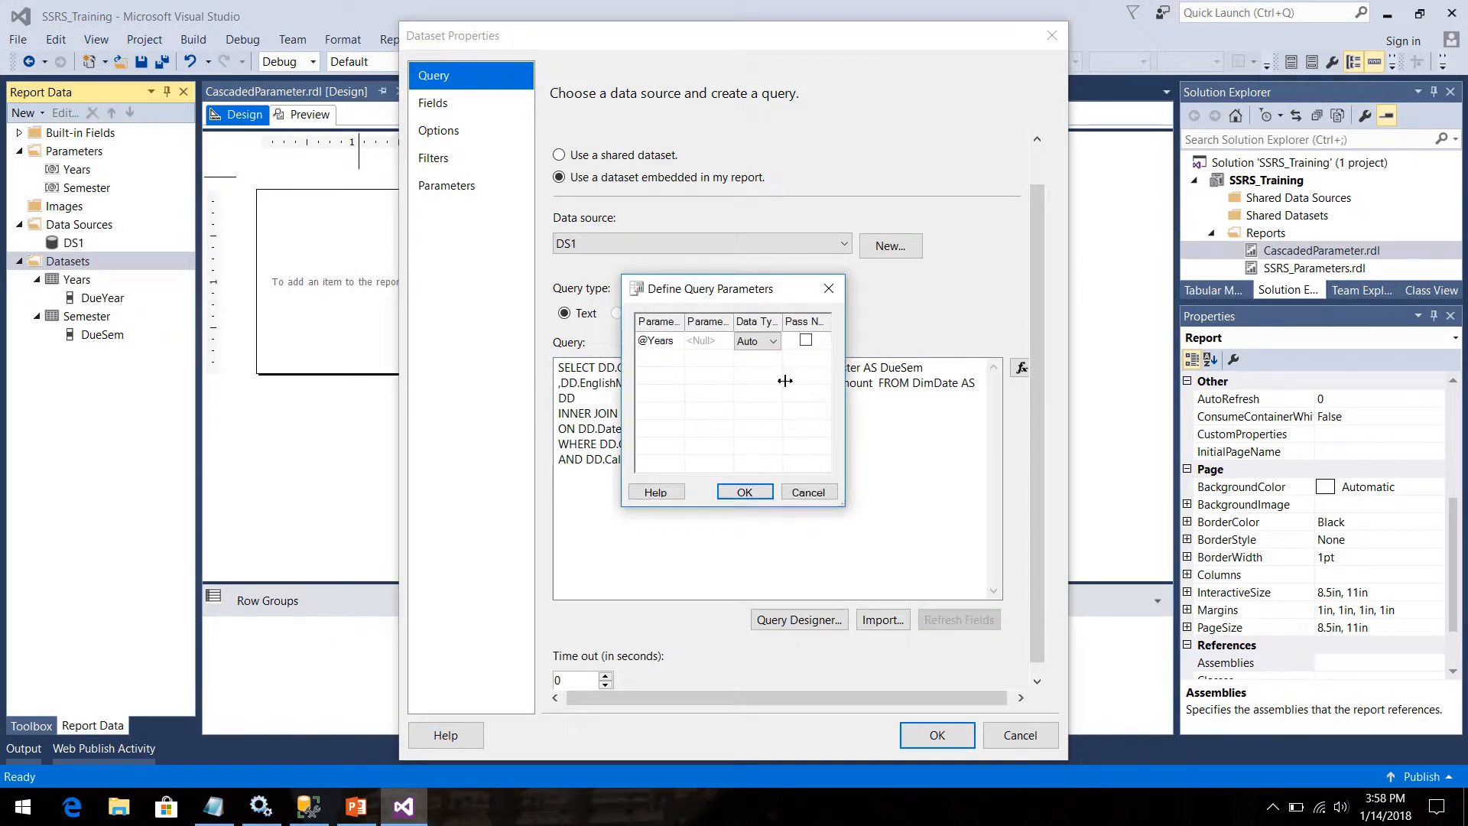
click(722, 344)
click(725, 342)
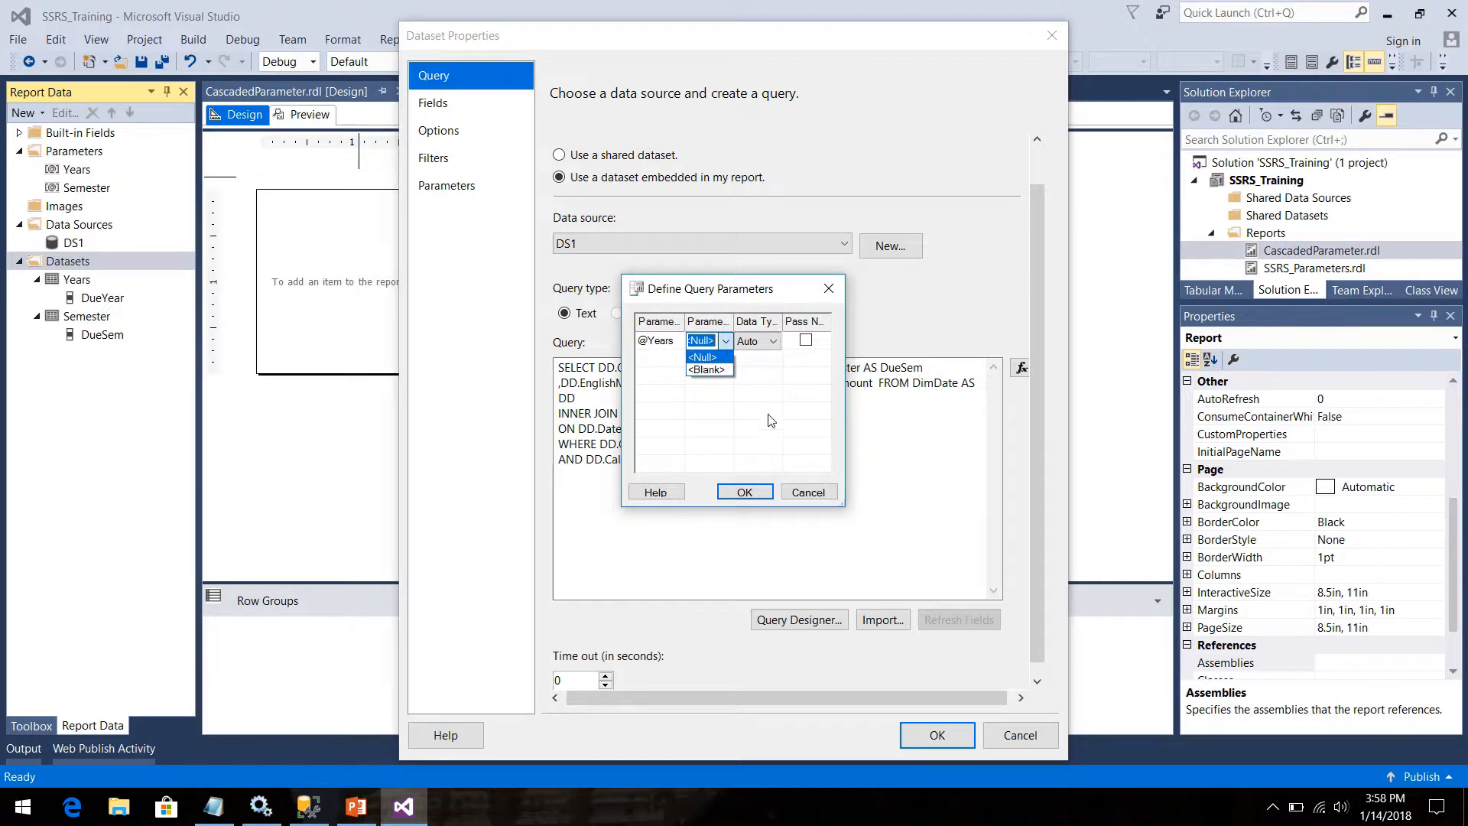
click(749, 492)
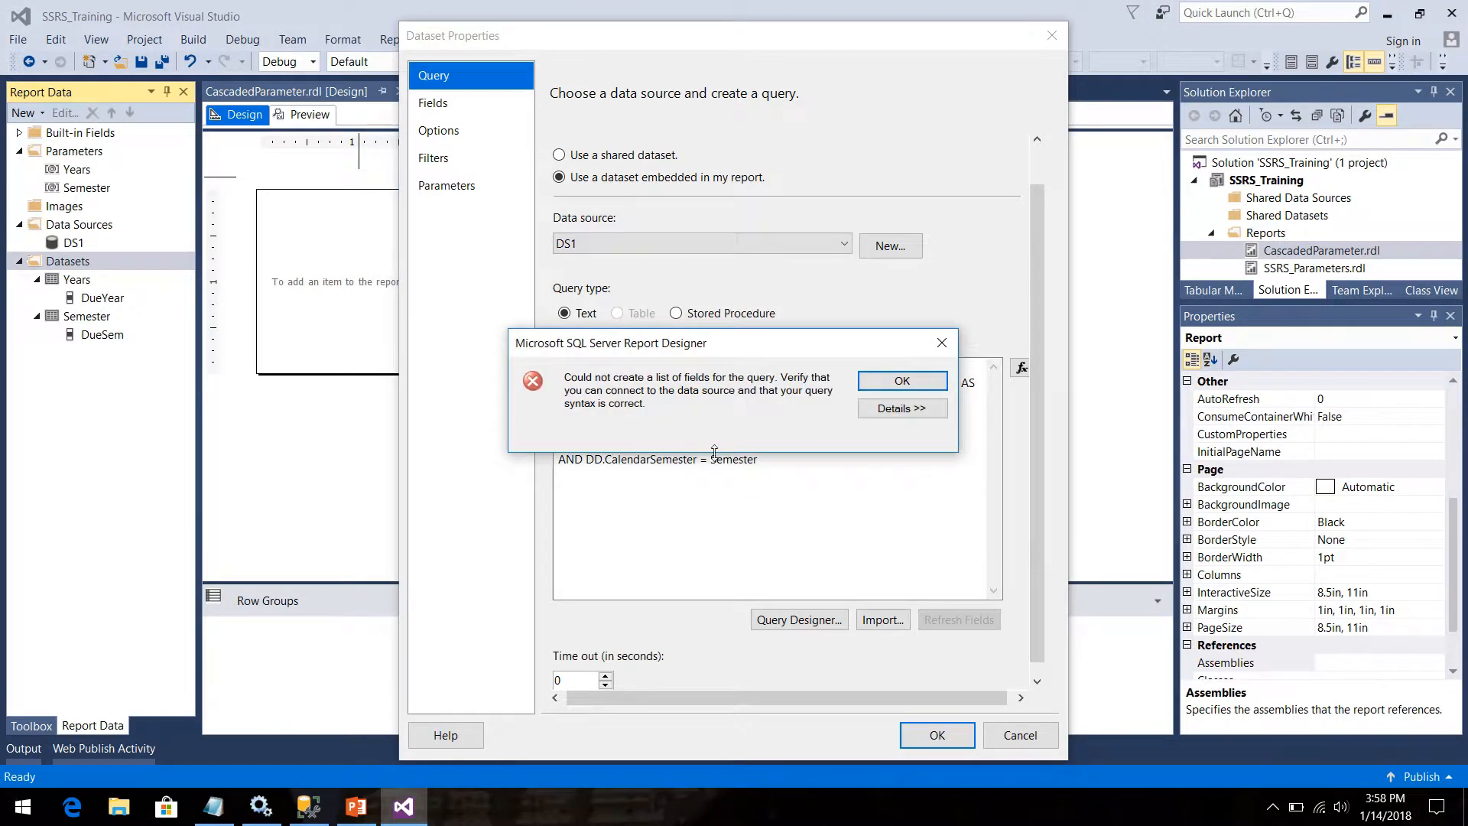
click(942, 344)
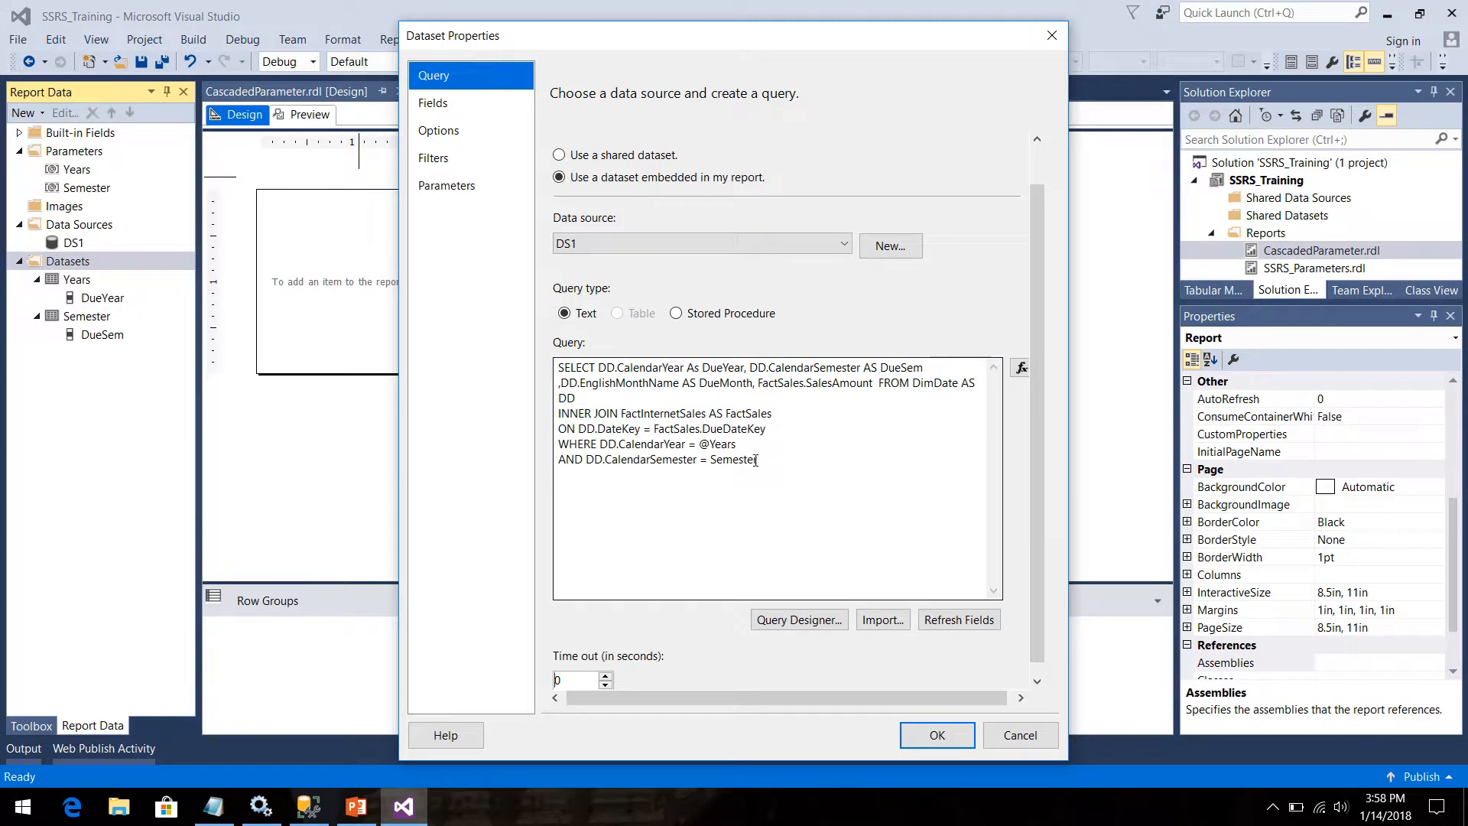
click(711, 459)
text(@)
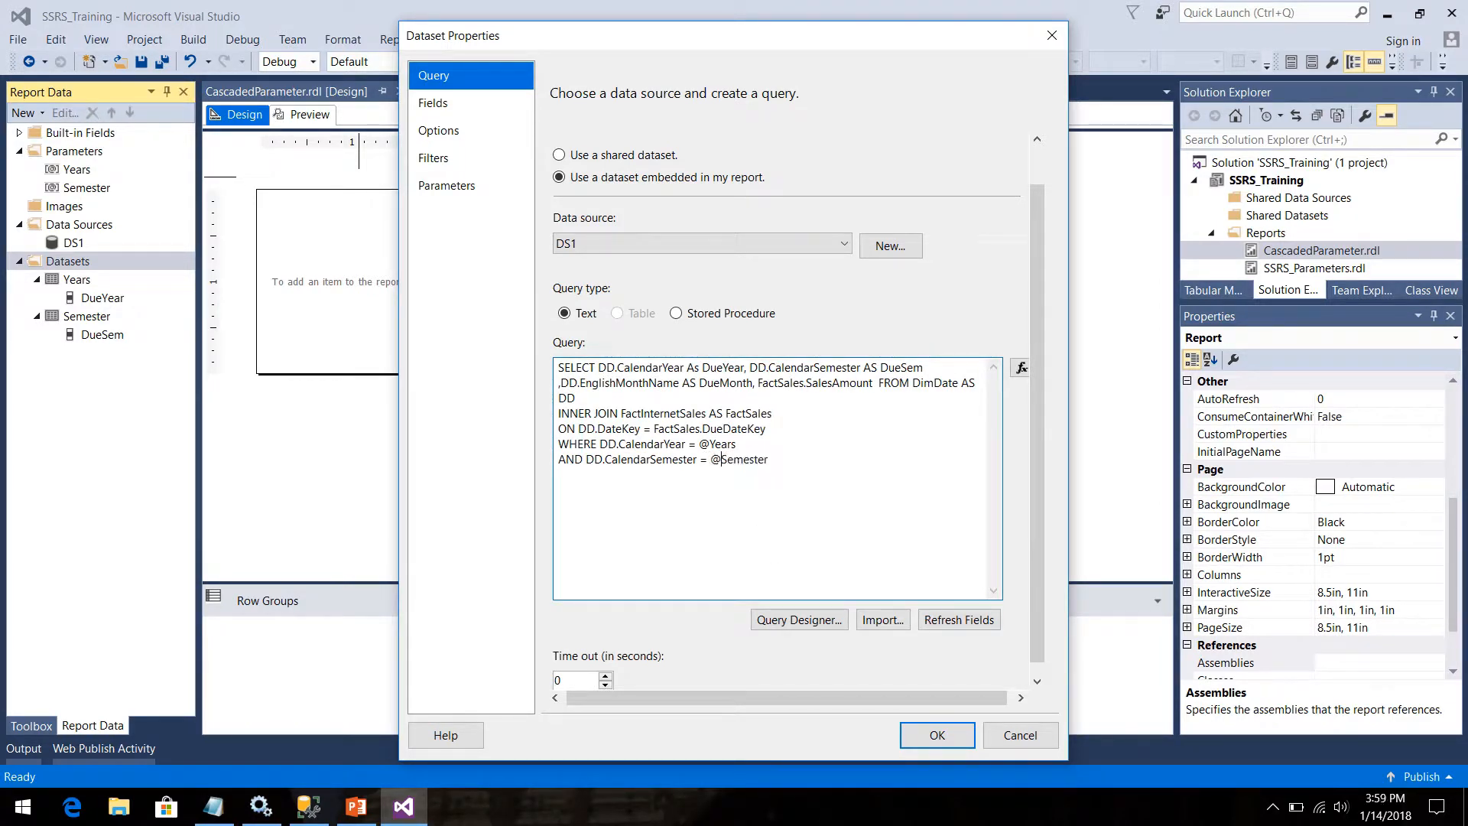
click(474, 188)
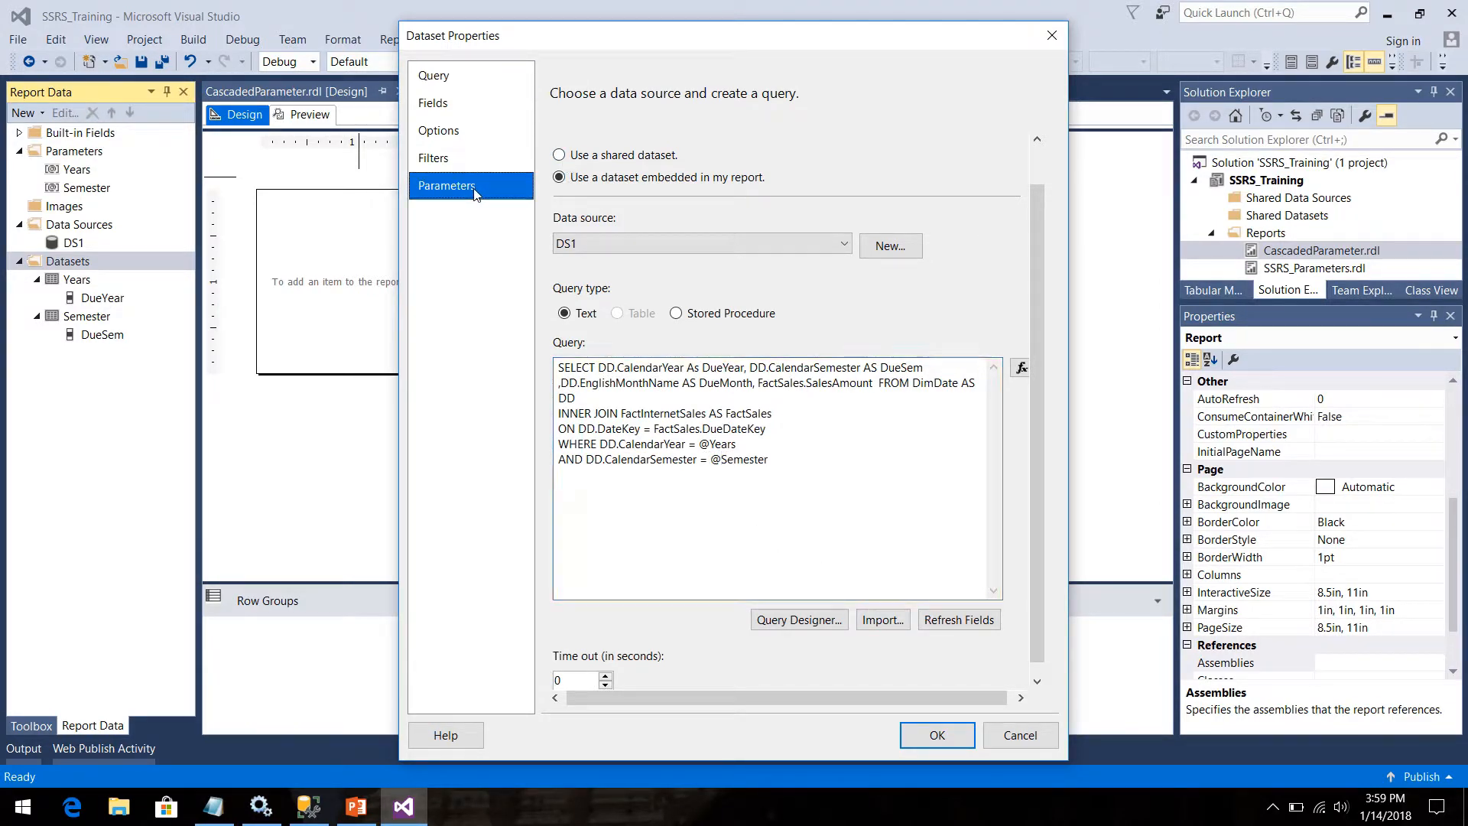
click(995, 205)
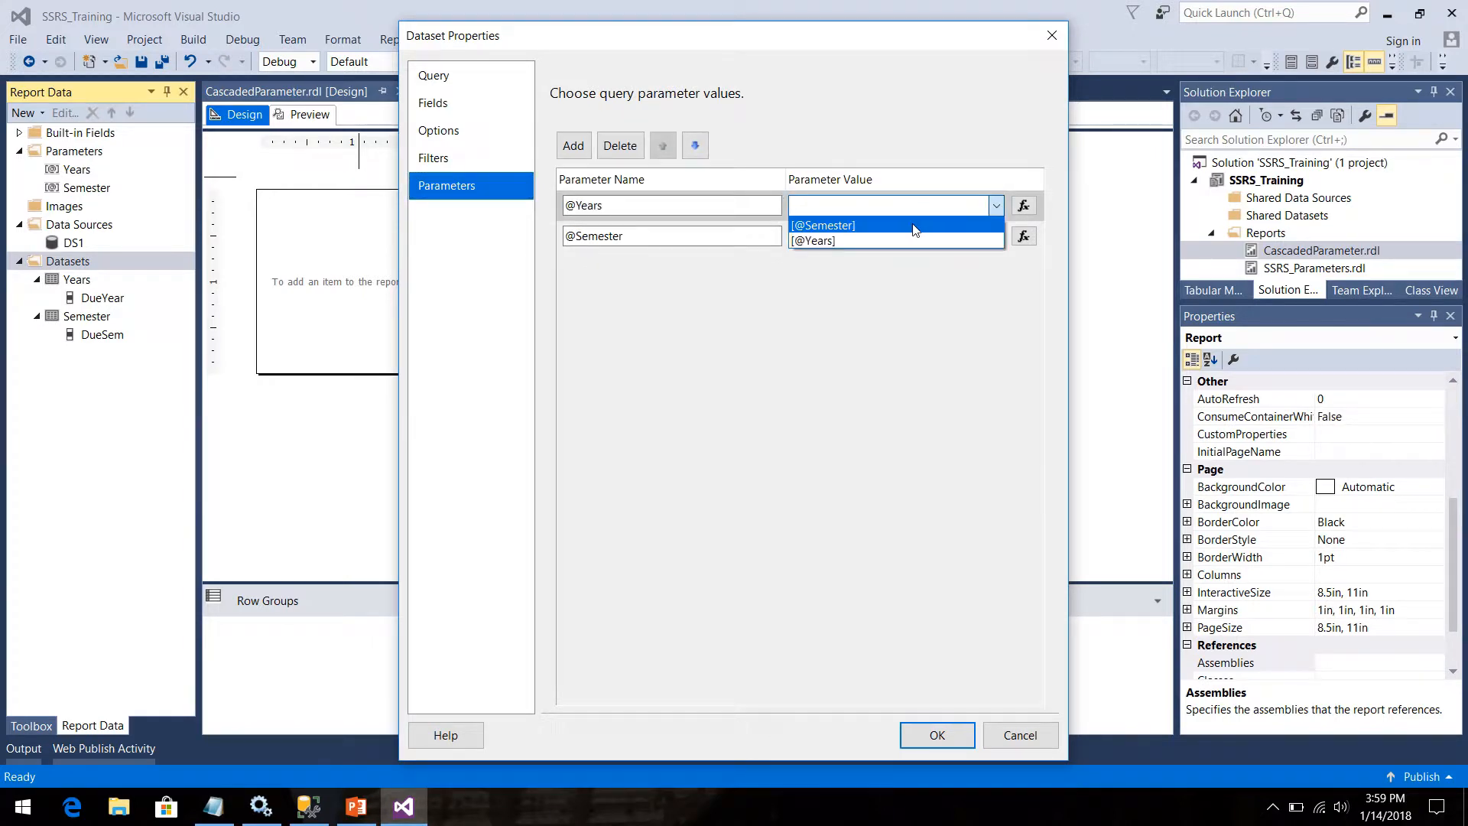
click(908, 239)
click(996, 236)
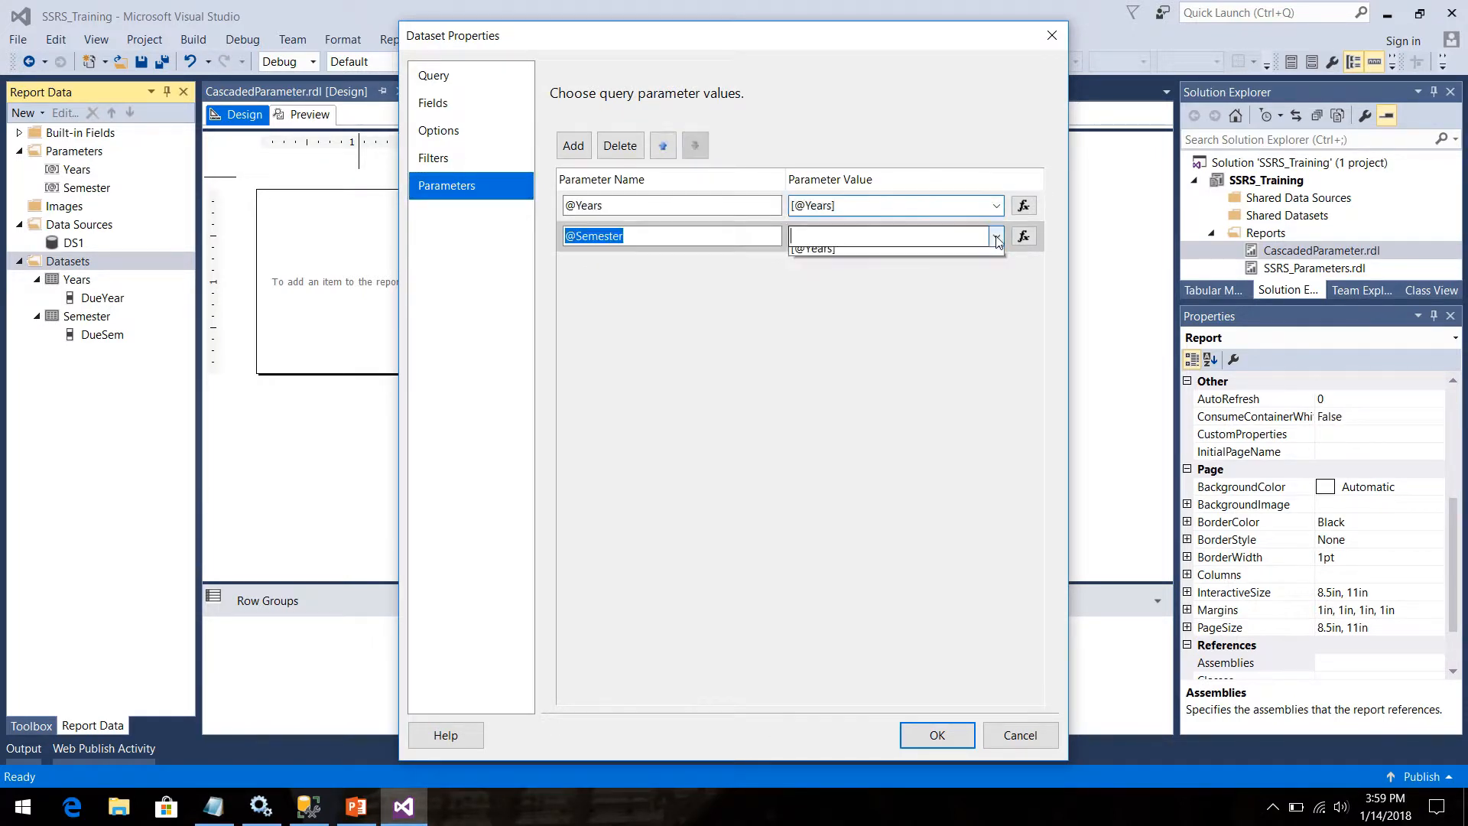
click(908, 256)
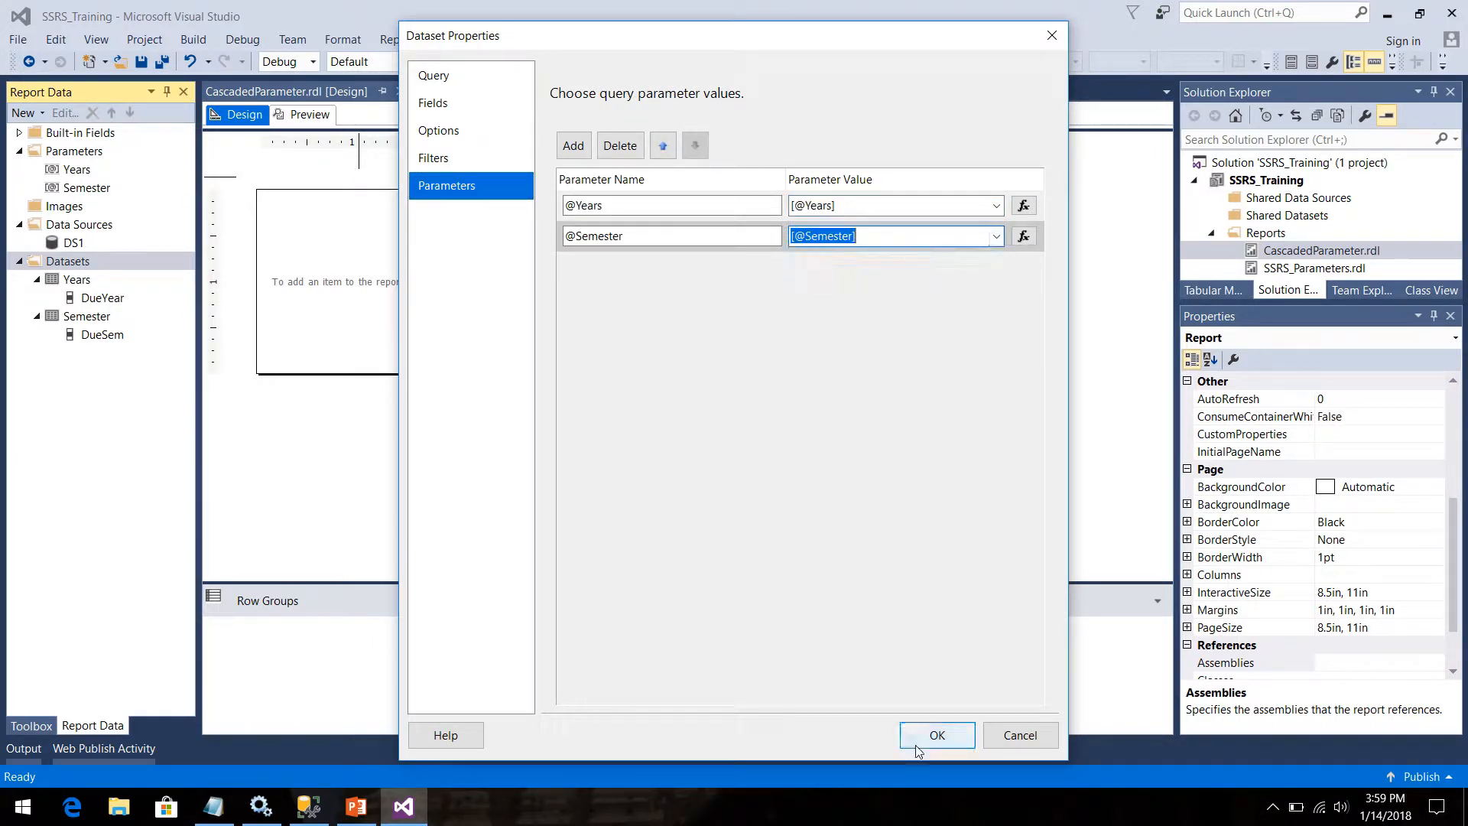
click(940, 743)
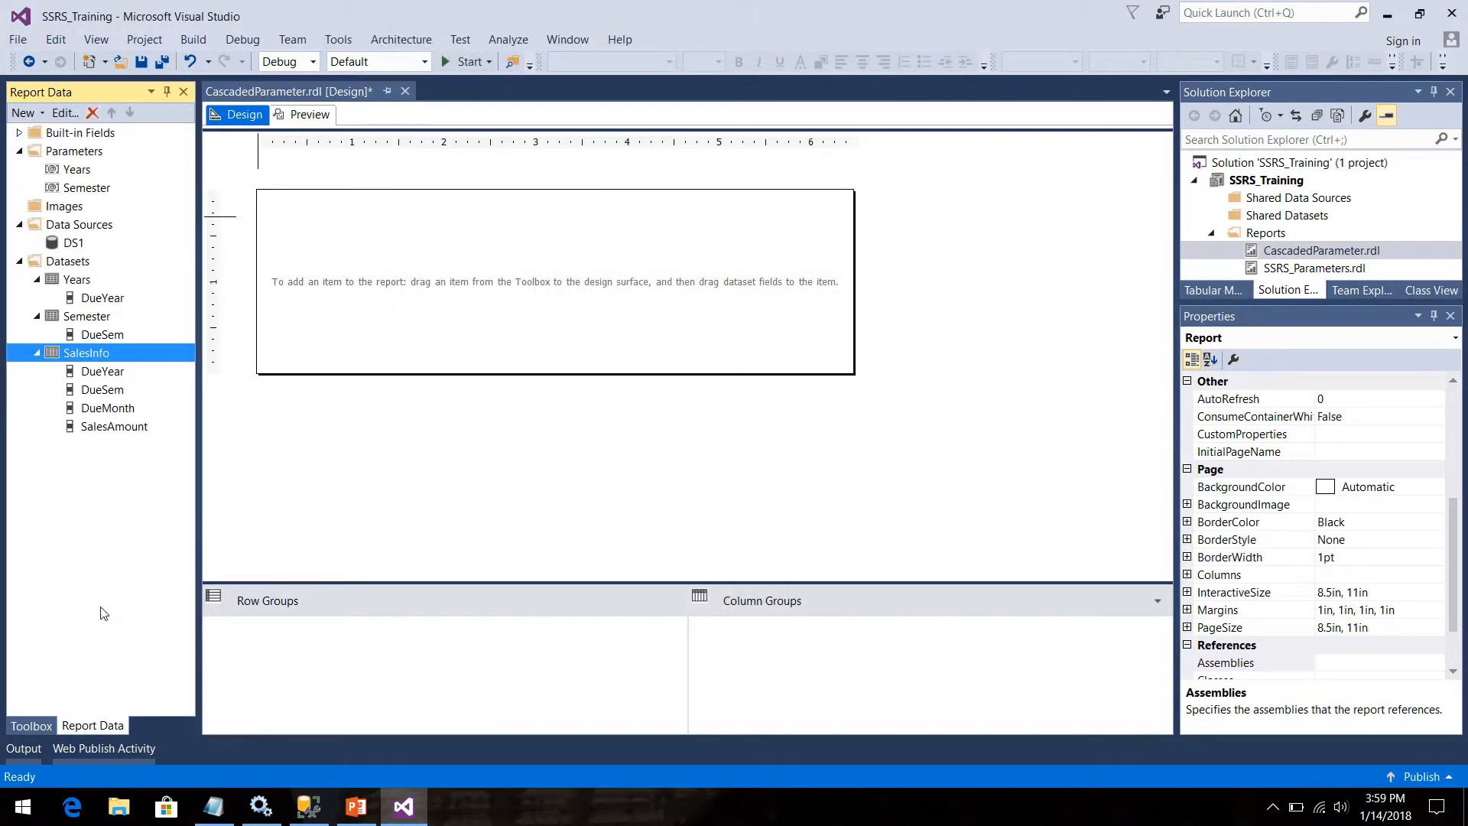
Step: Add a three-column table to the report body, with a text box above it reading Sales Info
click(34, 724)
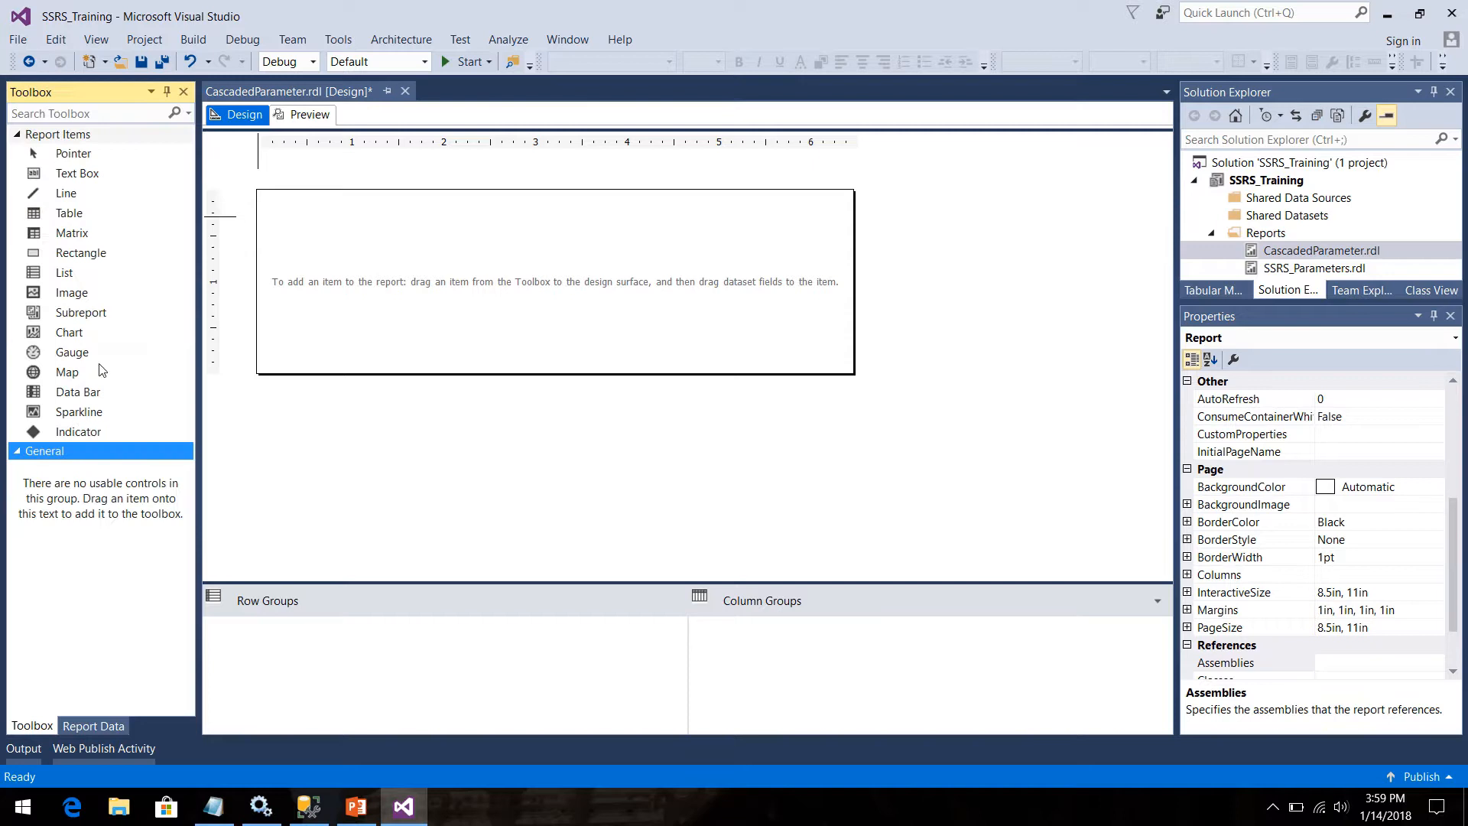
click(66, 219)
click(281, 208)
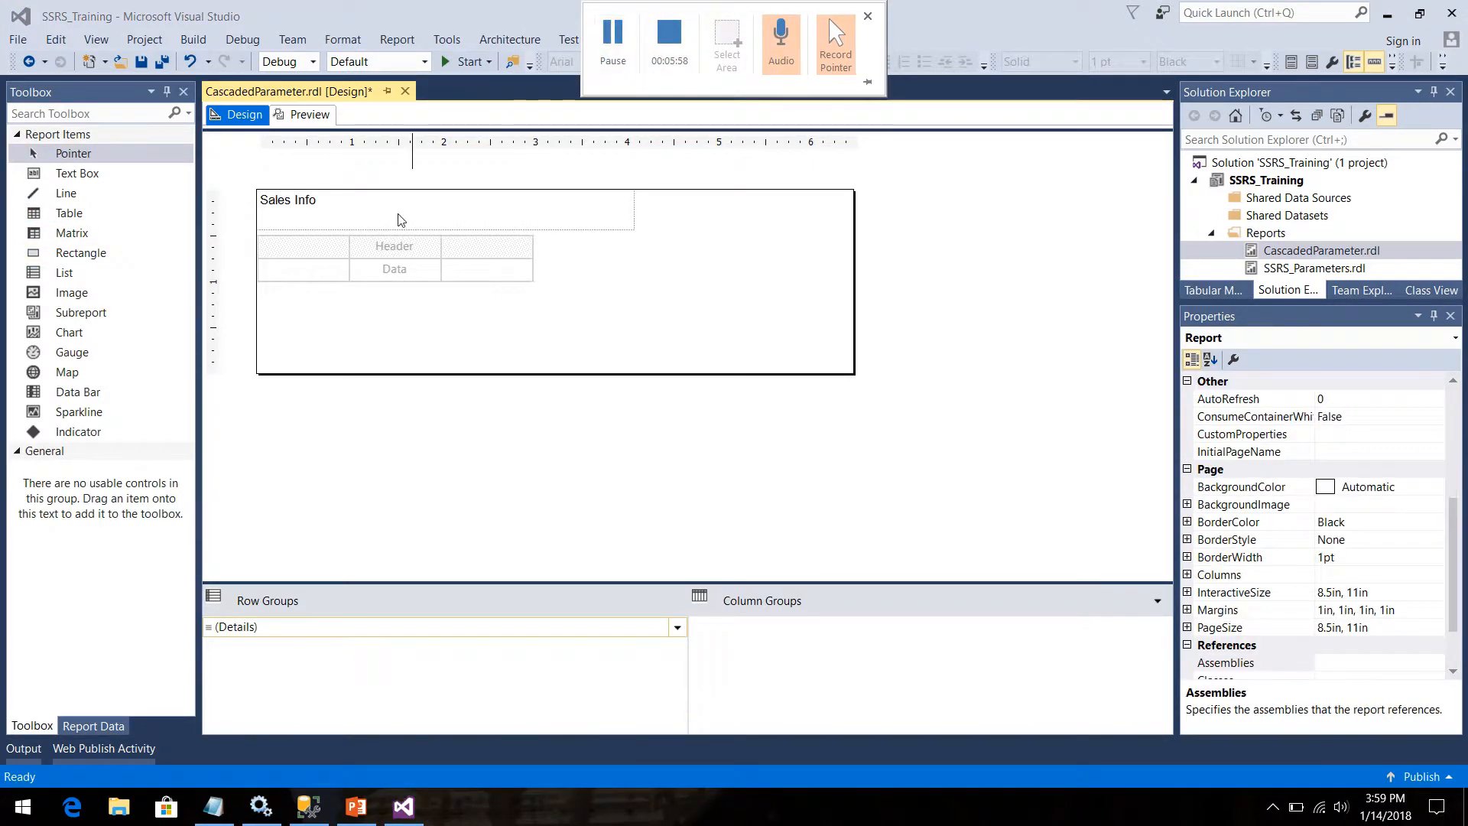
Step: Set the font size of the Sales Info text box to 16pt
click(397, 218)
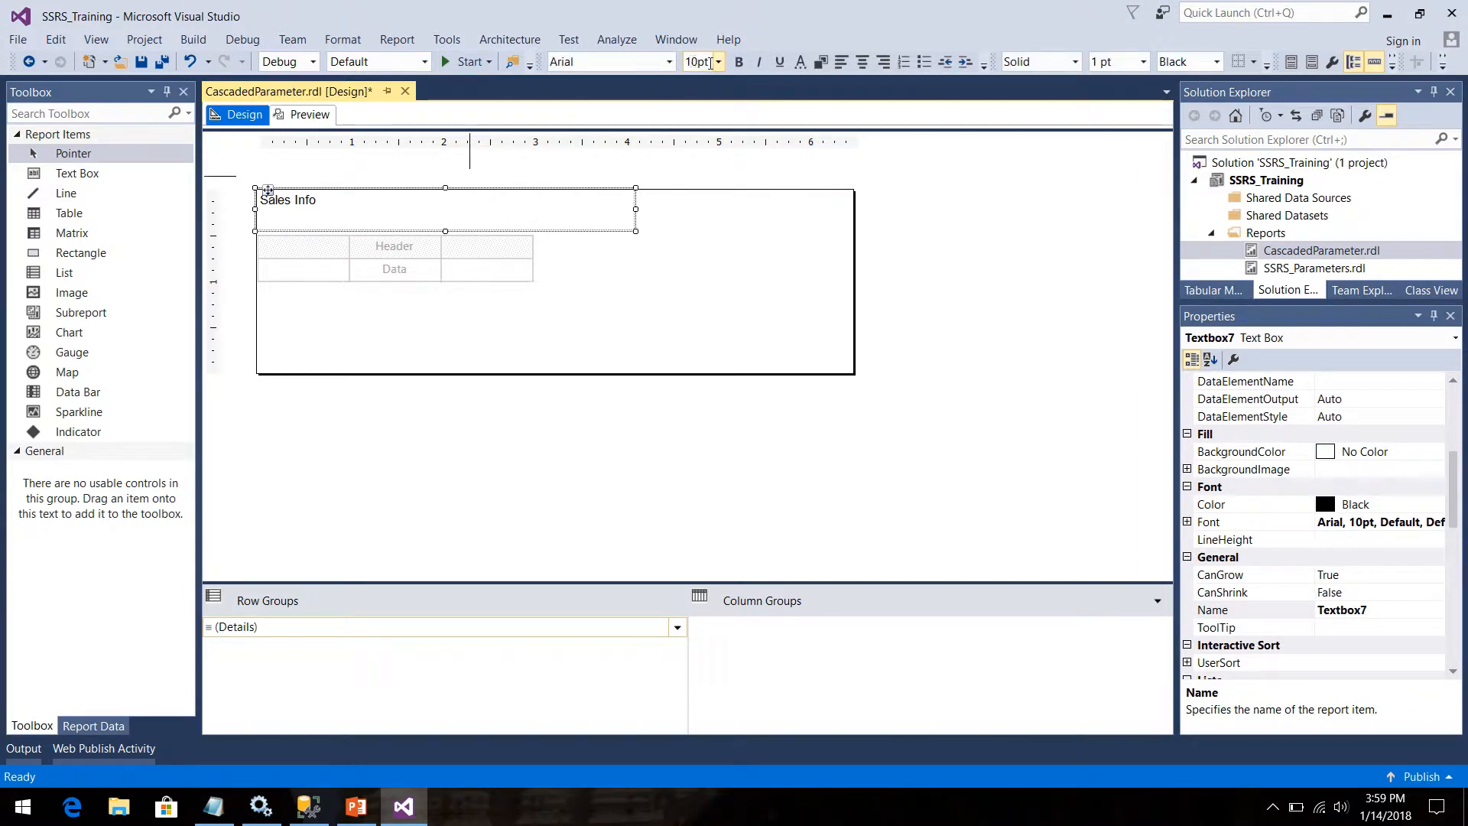
click(718, 63)
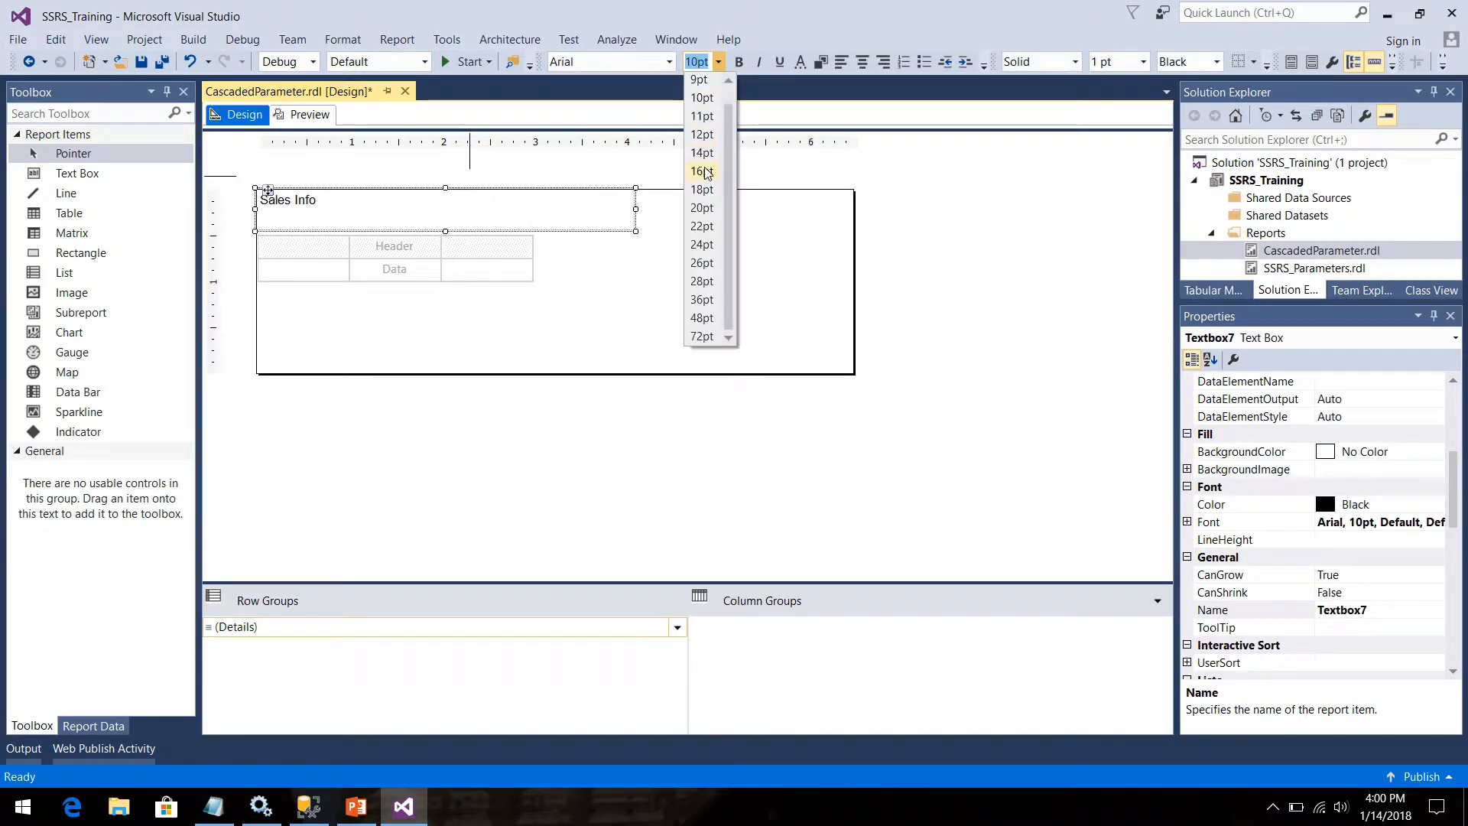
click(708, 177)
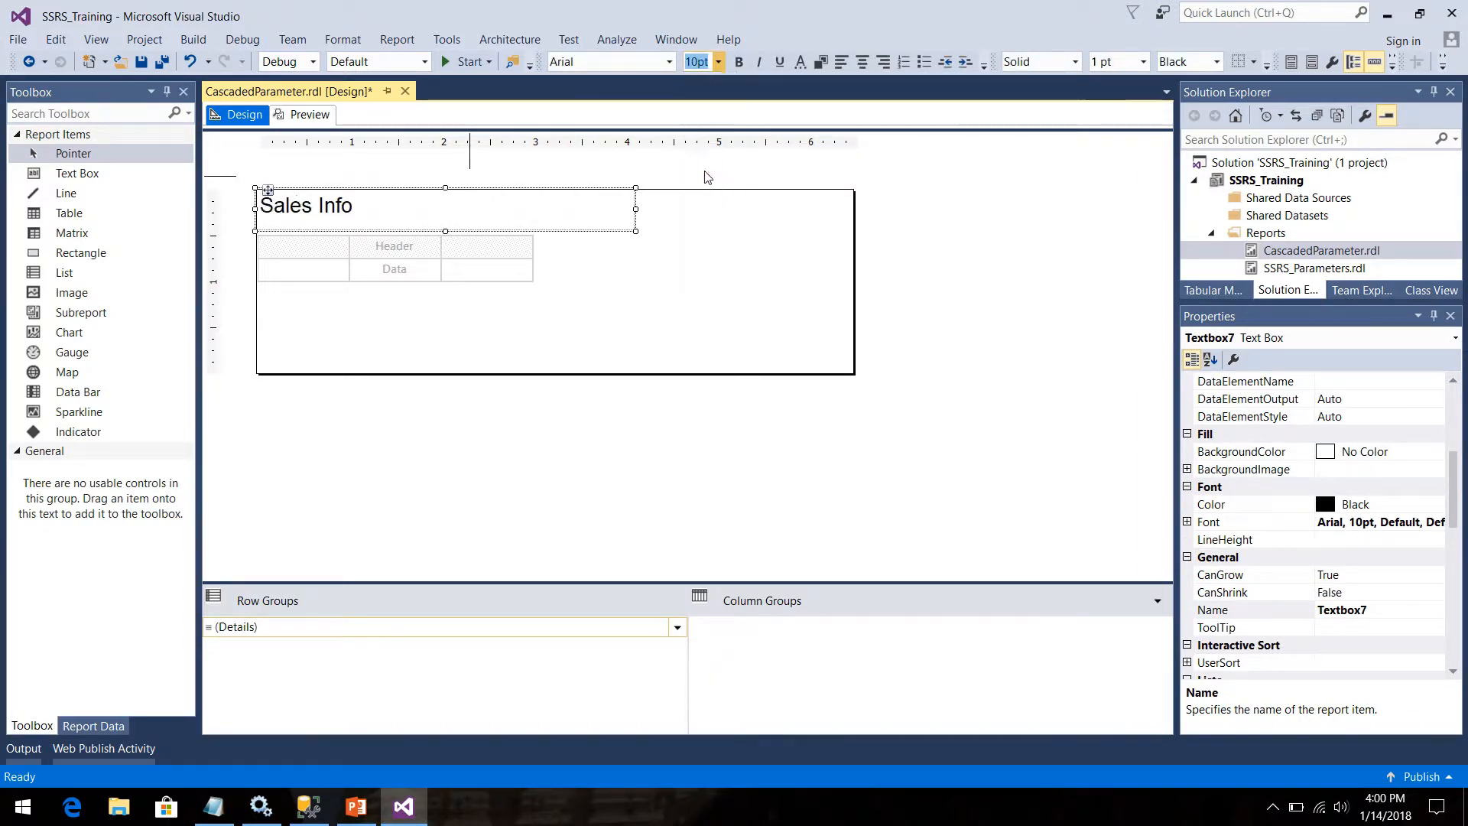
Step: Make the Sales Info text box bold and give it a Khaki background color
click(739, 65)
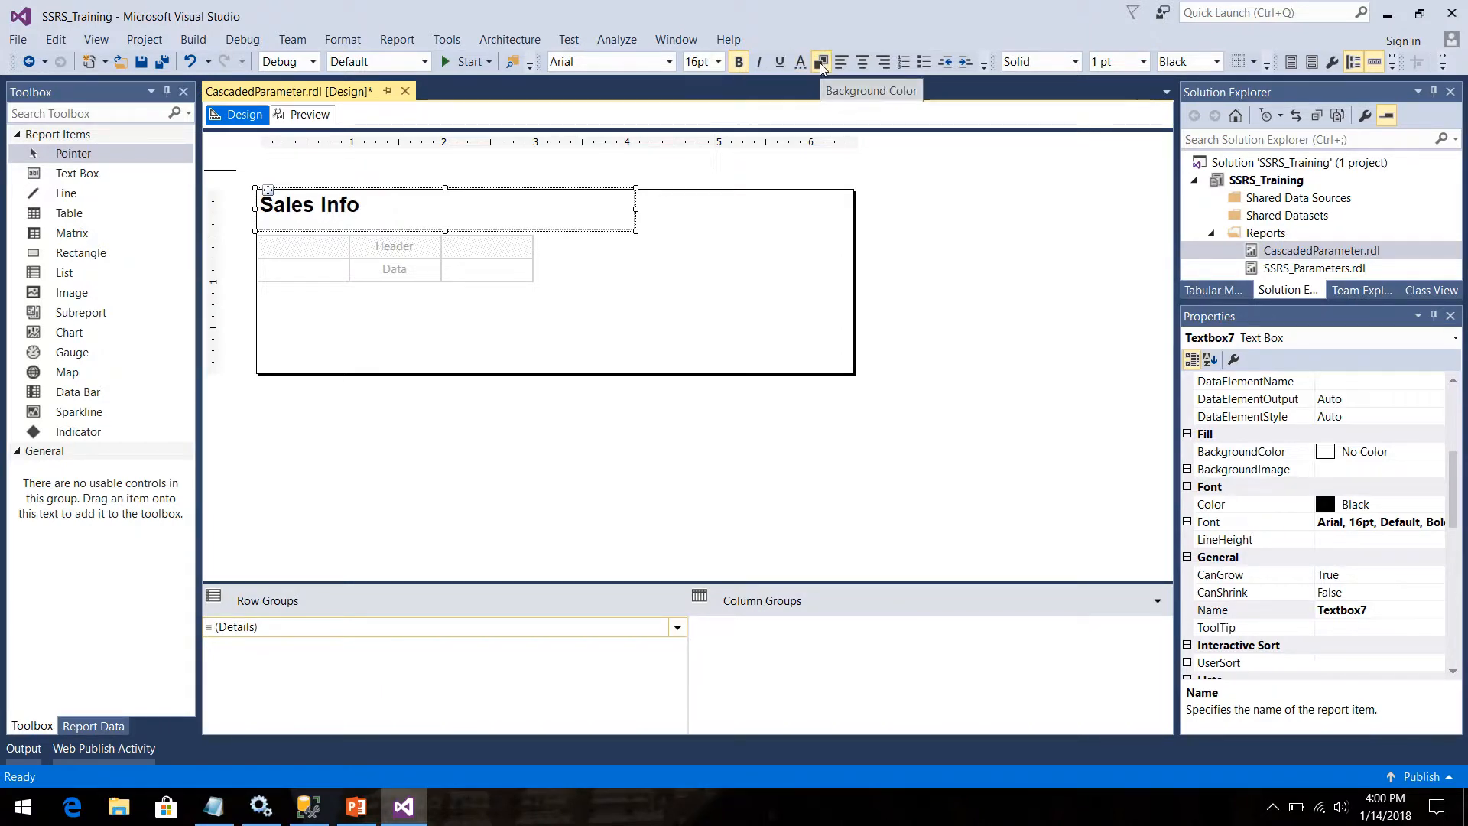
click(820, 63)
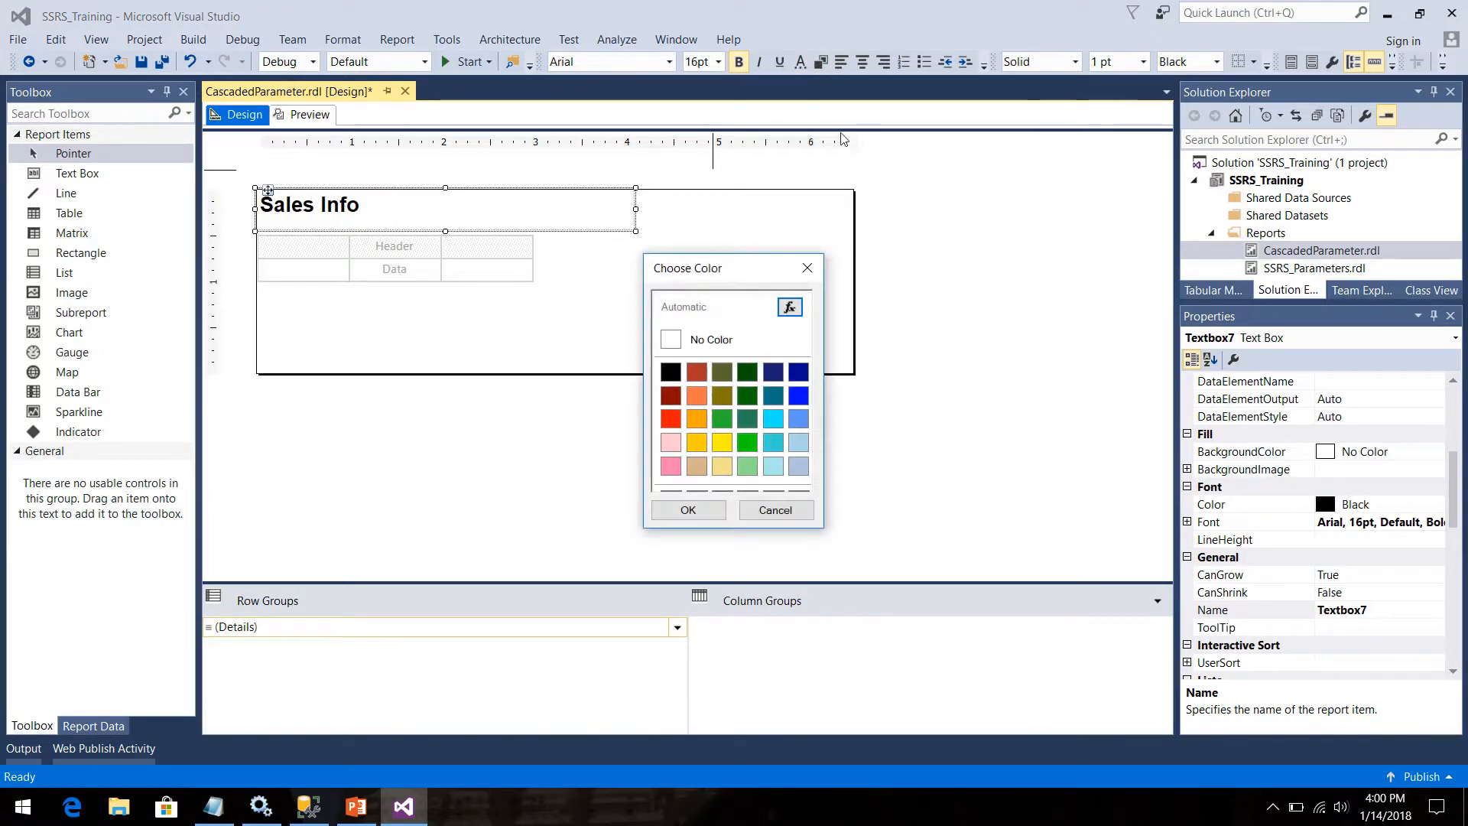
click(721, 450)
click(722, 467)
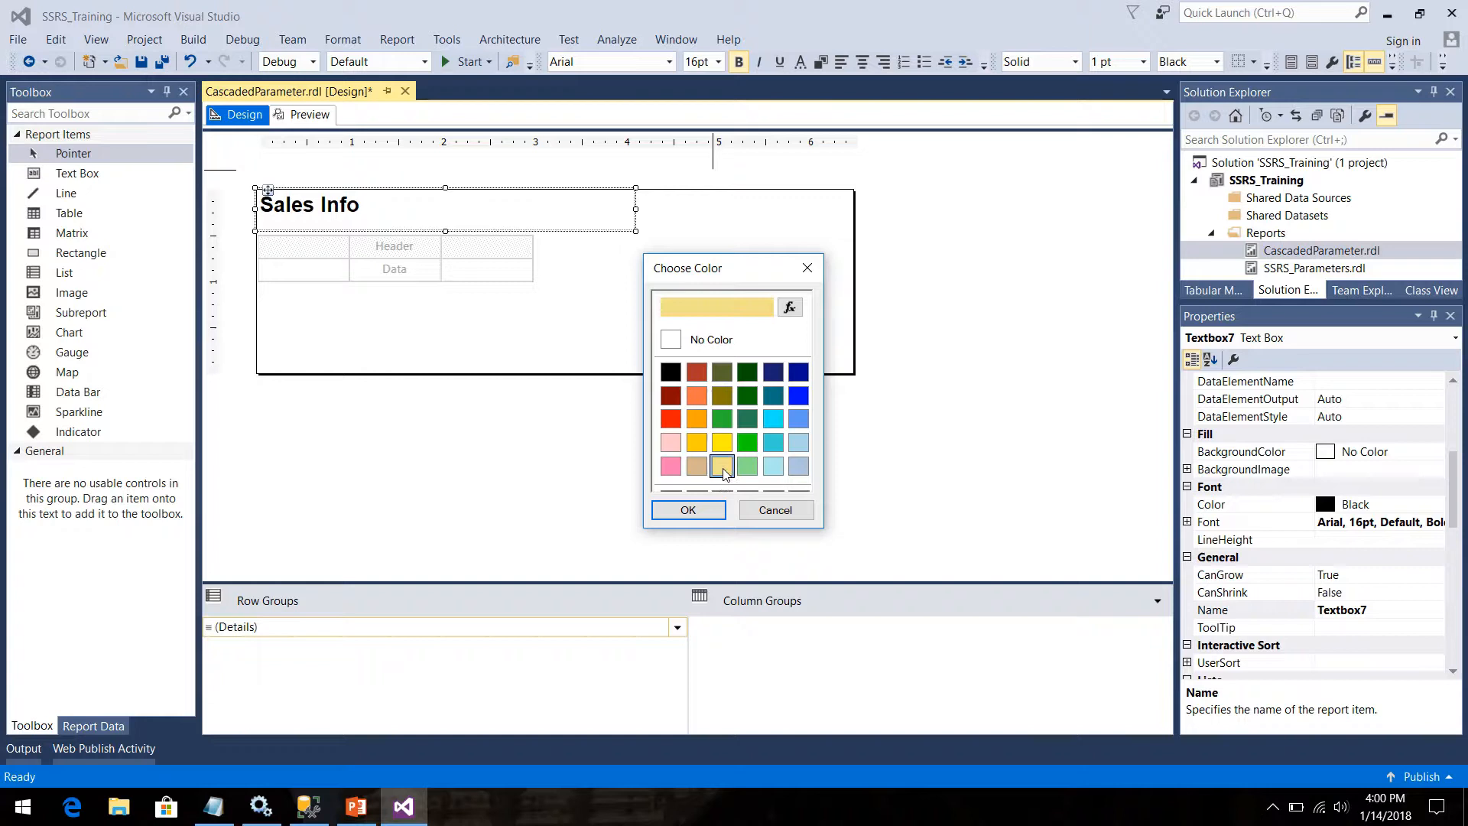
click(705, 511)
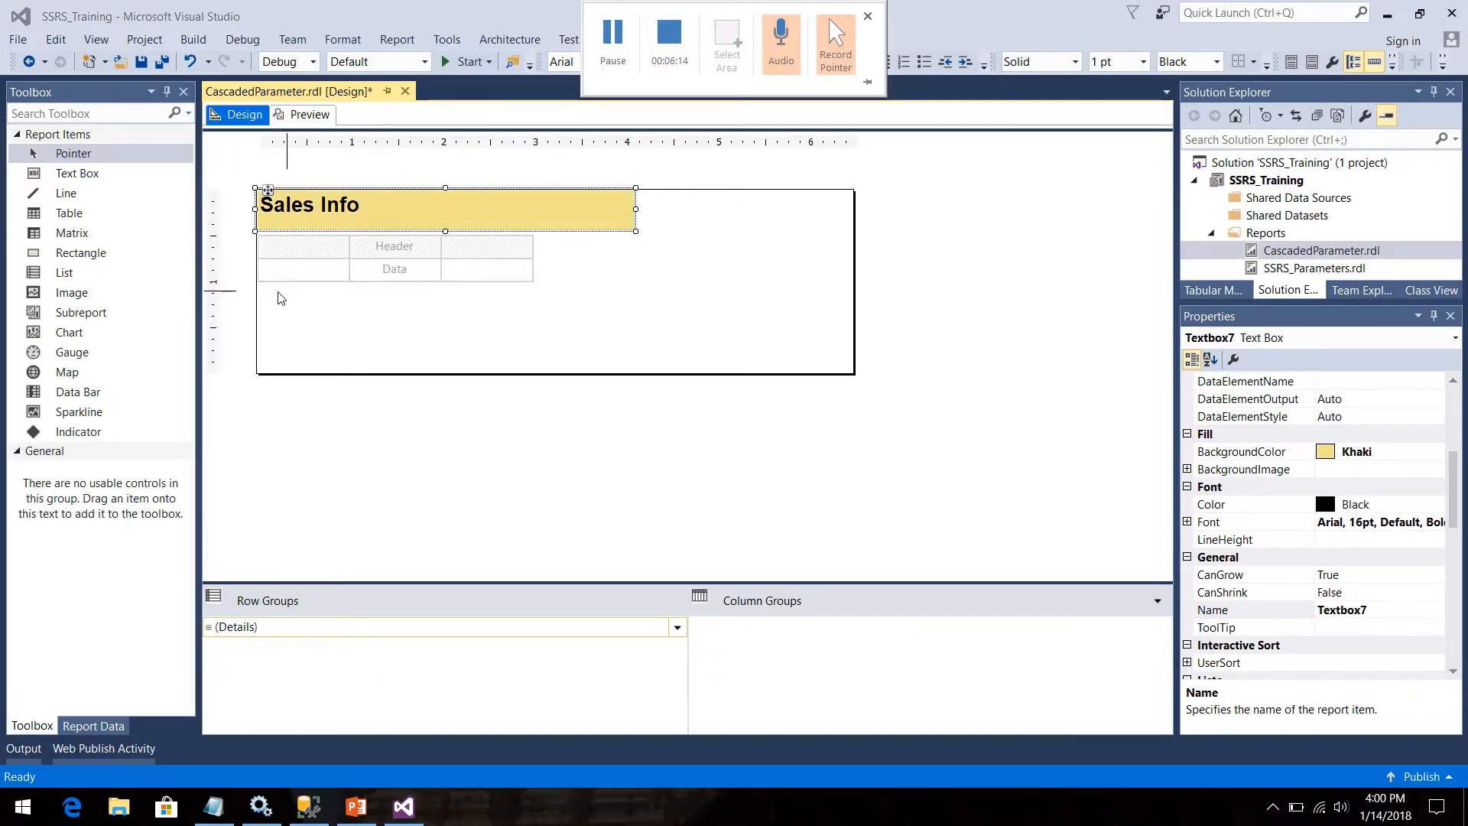
Step: Fill the table's three data cells with the SalesInfo dataset fields DueYear, DueSem and DueMonth, in that order
click(336, 272)
click(342, 269)
mouse_move(401, 291)
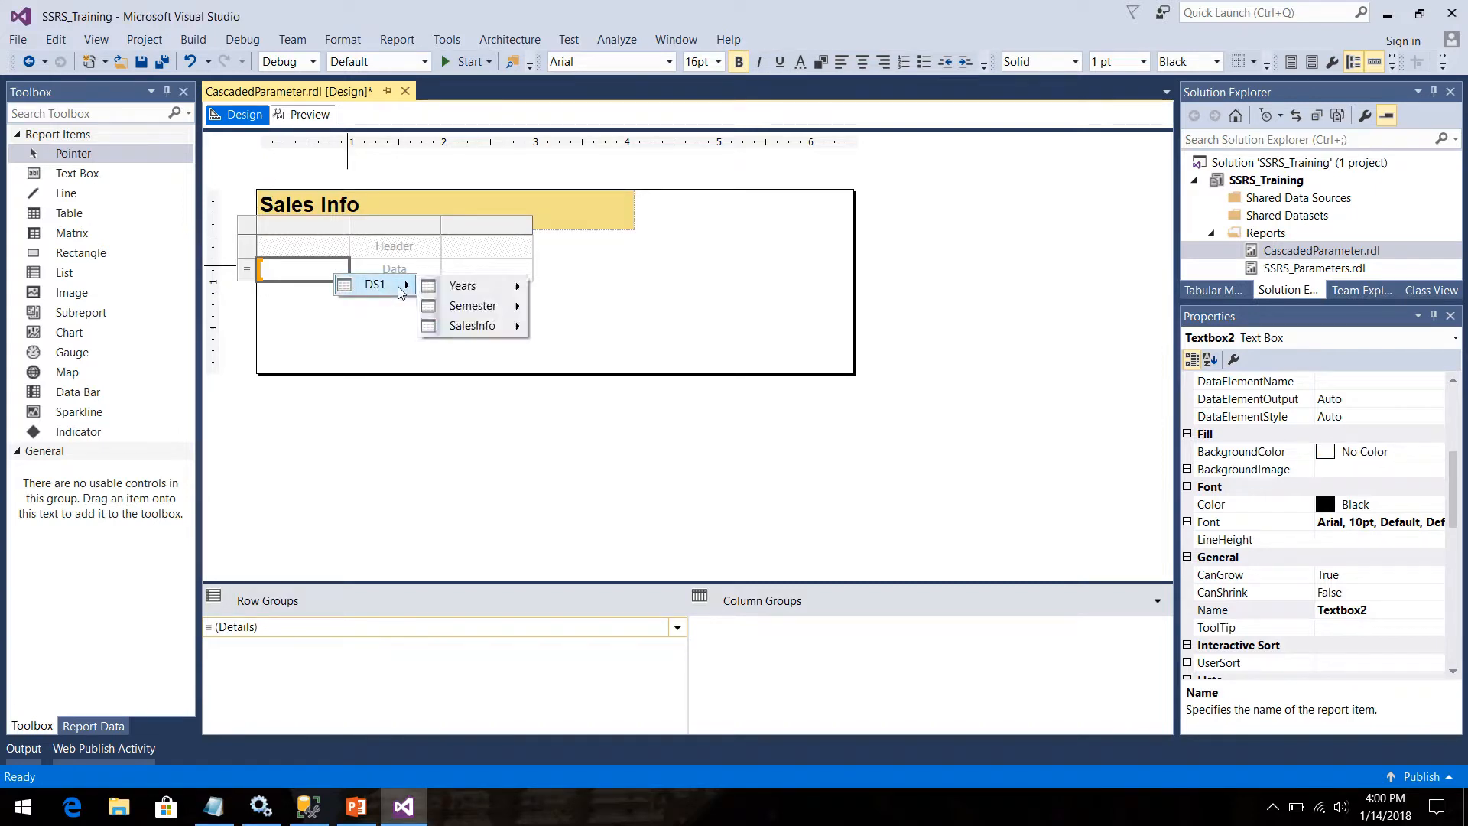
mouse_move(498, 288)
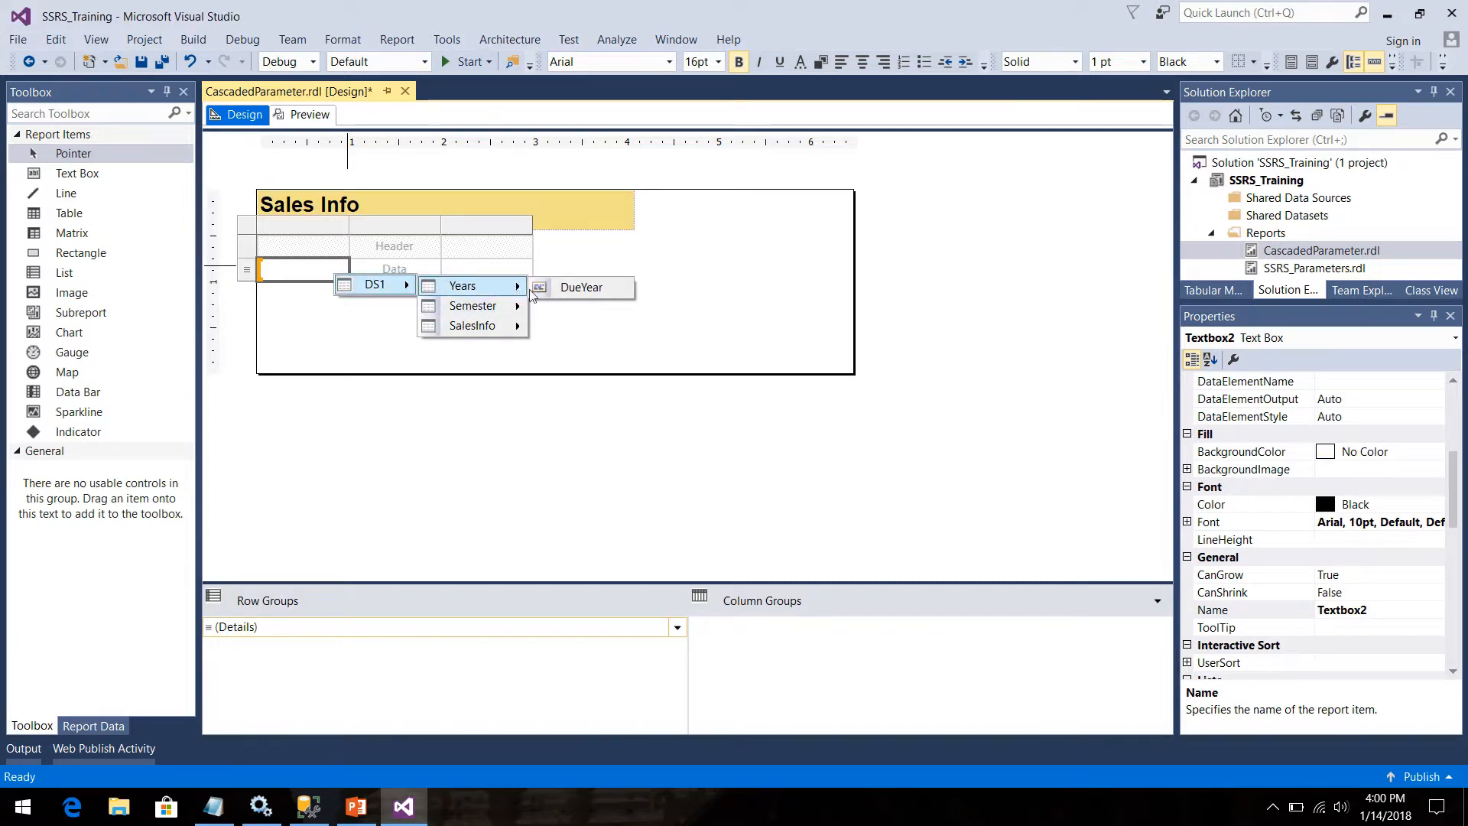
mouse_move(510, 331)
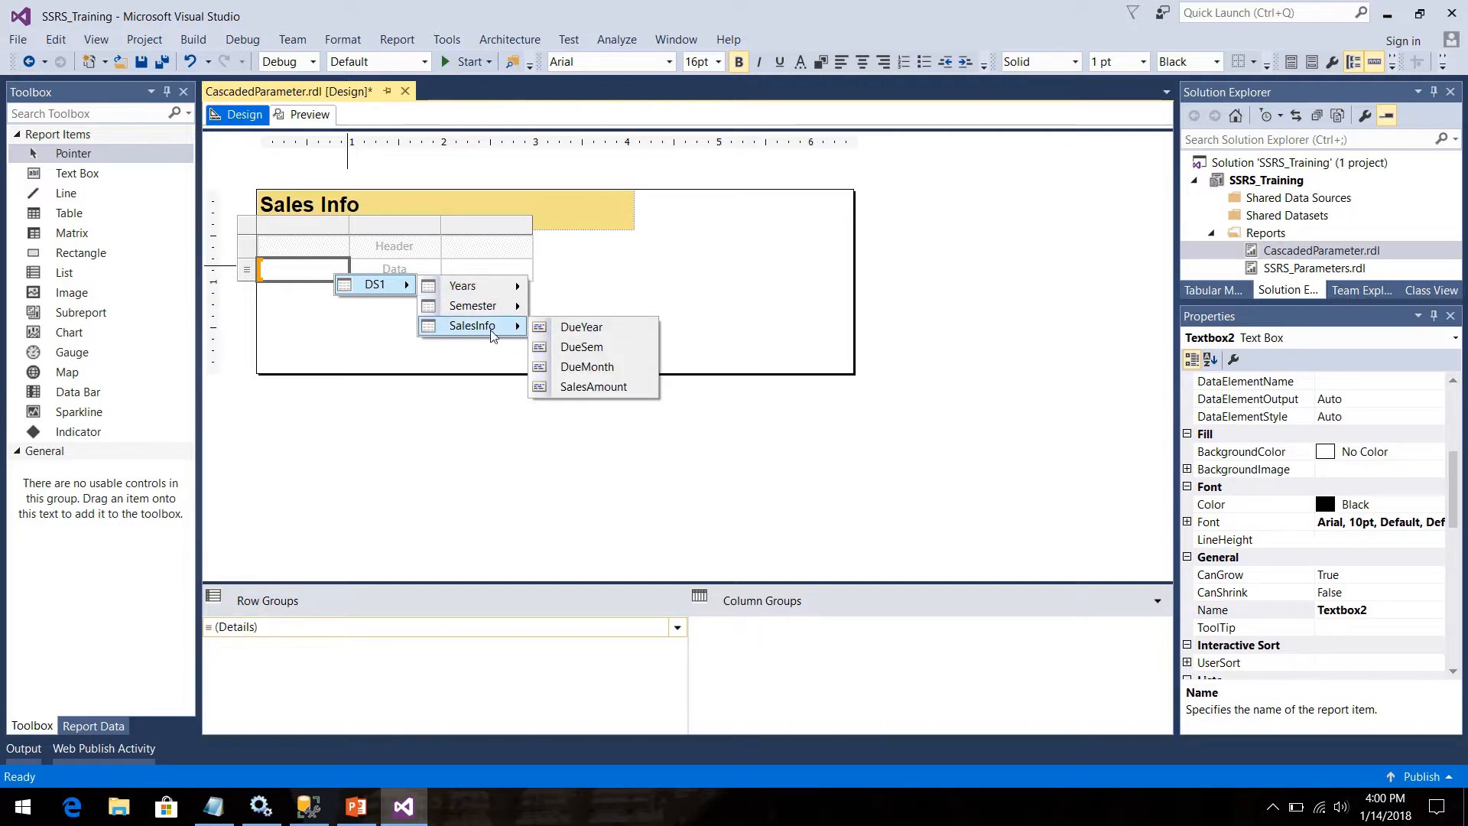
click(581, 329)
click(433, 265)
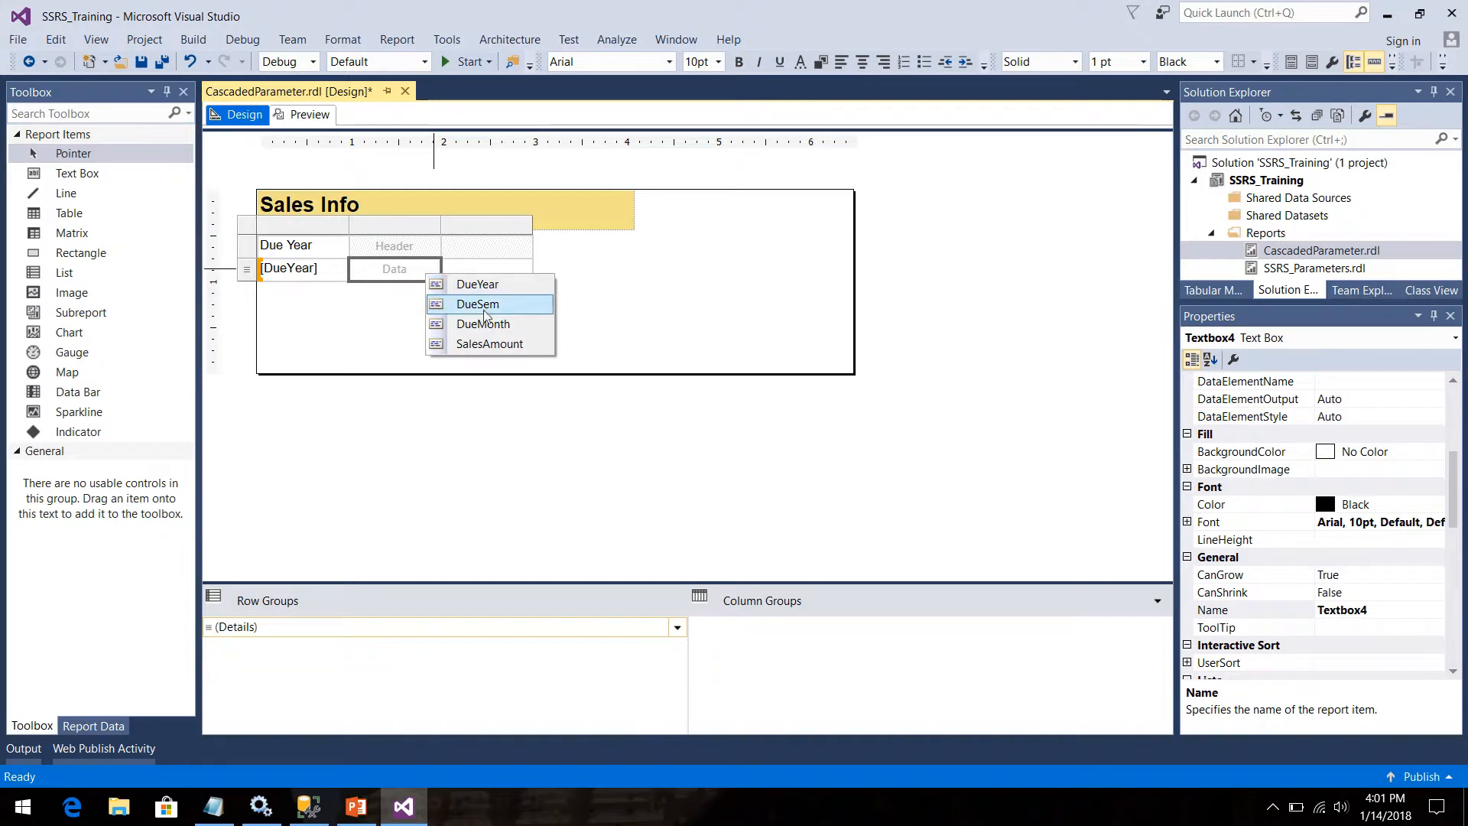
click(508, 306)
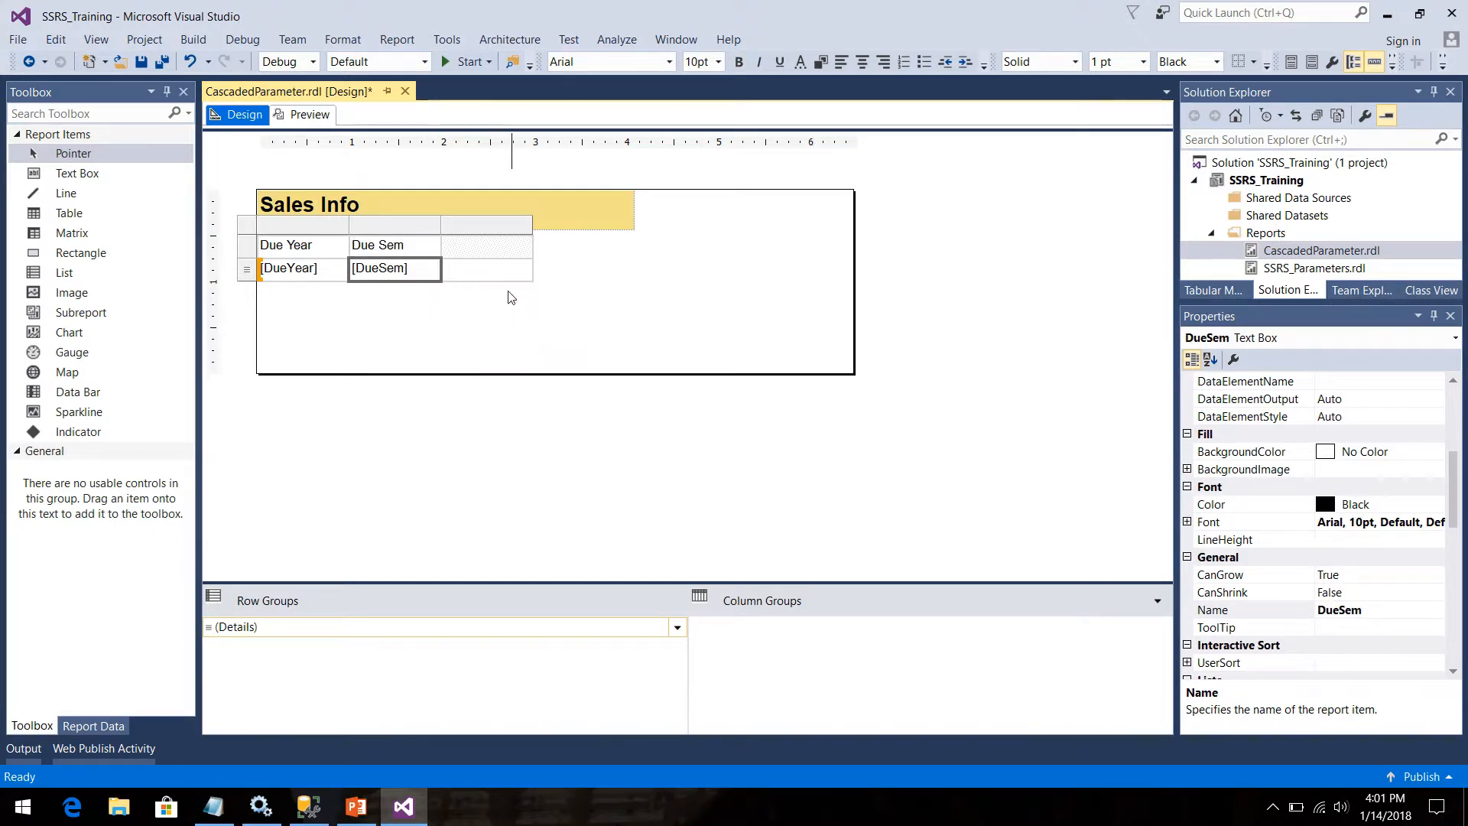
click(526, 268)
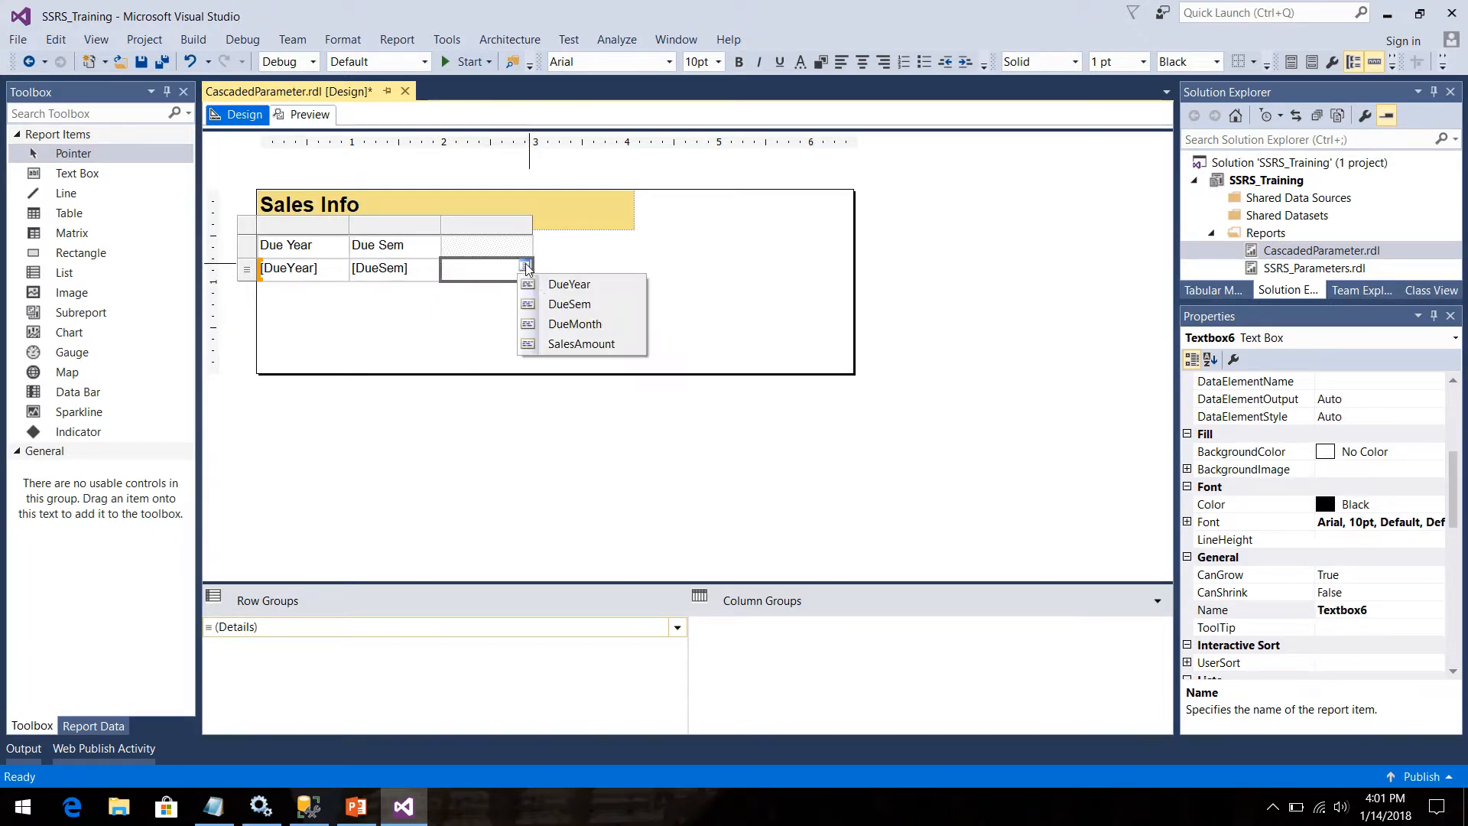
click(576, 324)
Step: Insert a column to the right of Due Month and fill its data cell with the SalesAmount field
right_click(513, 224)
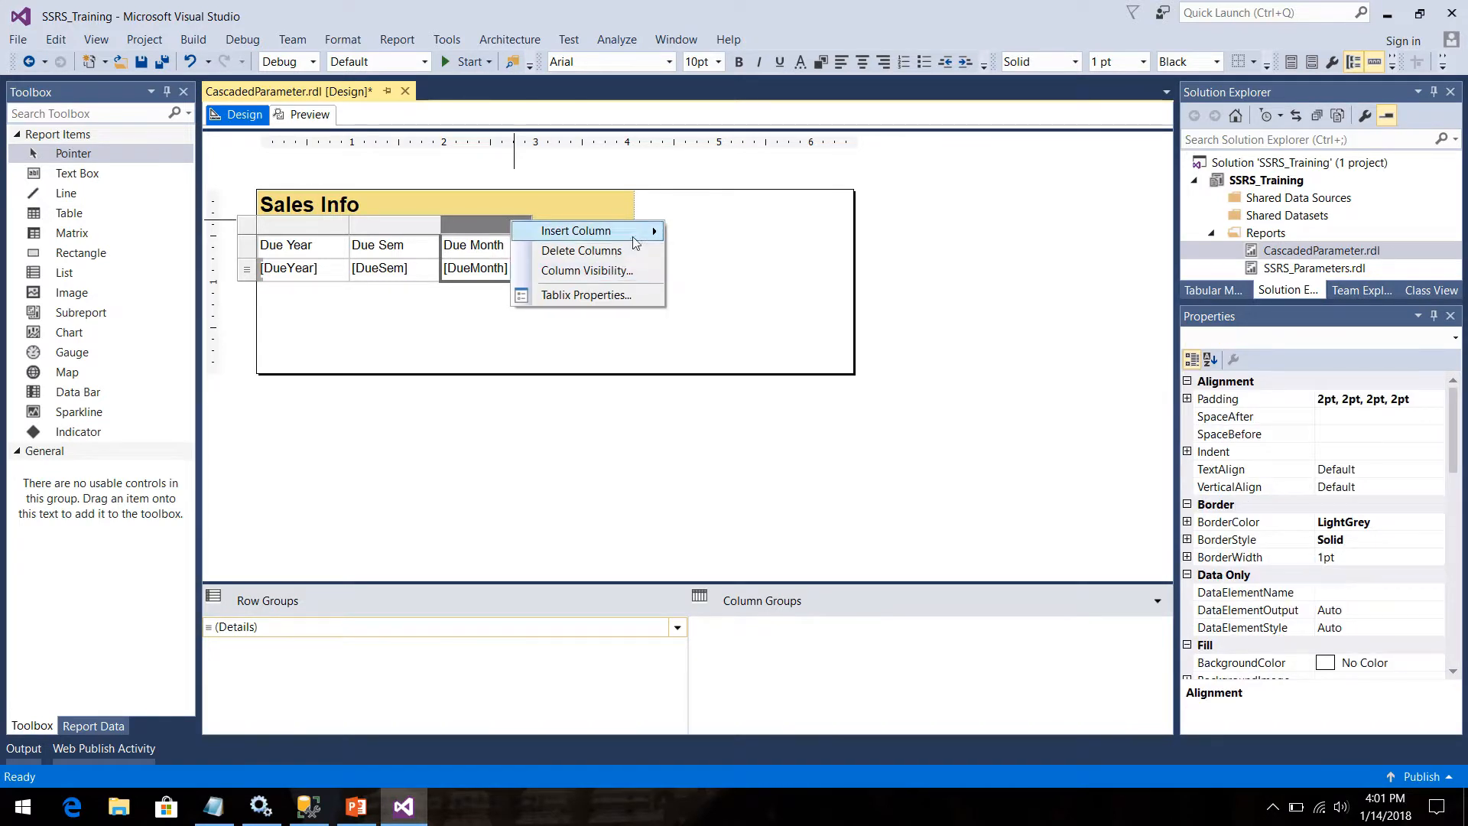
mouse_move(604, 231)
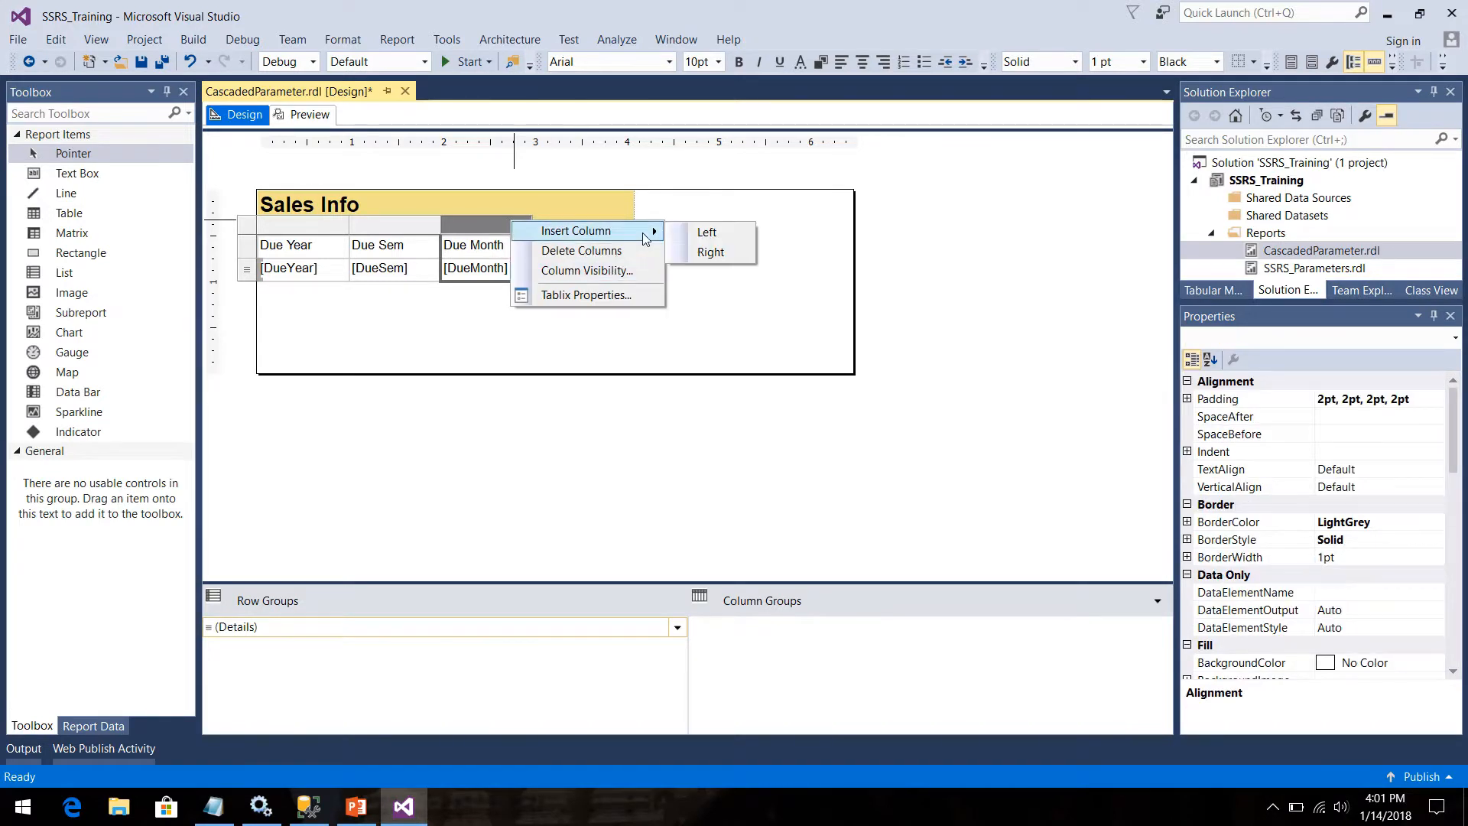
click(709, 253)
click(617, 265)
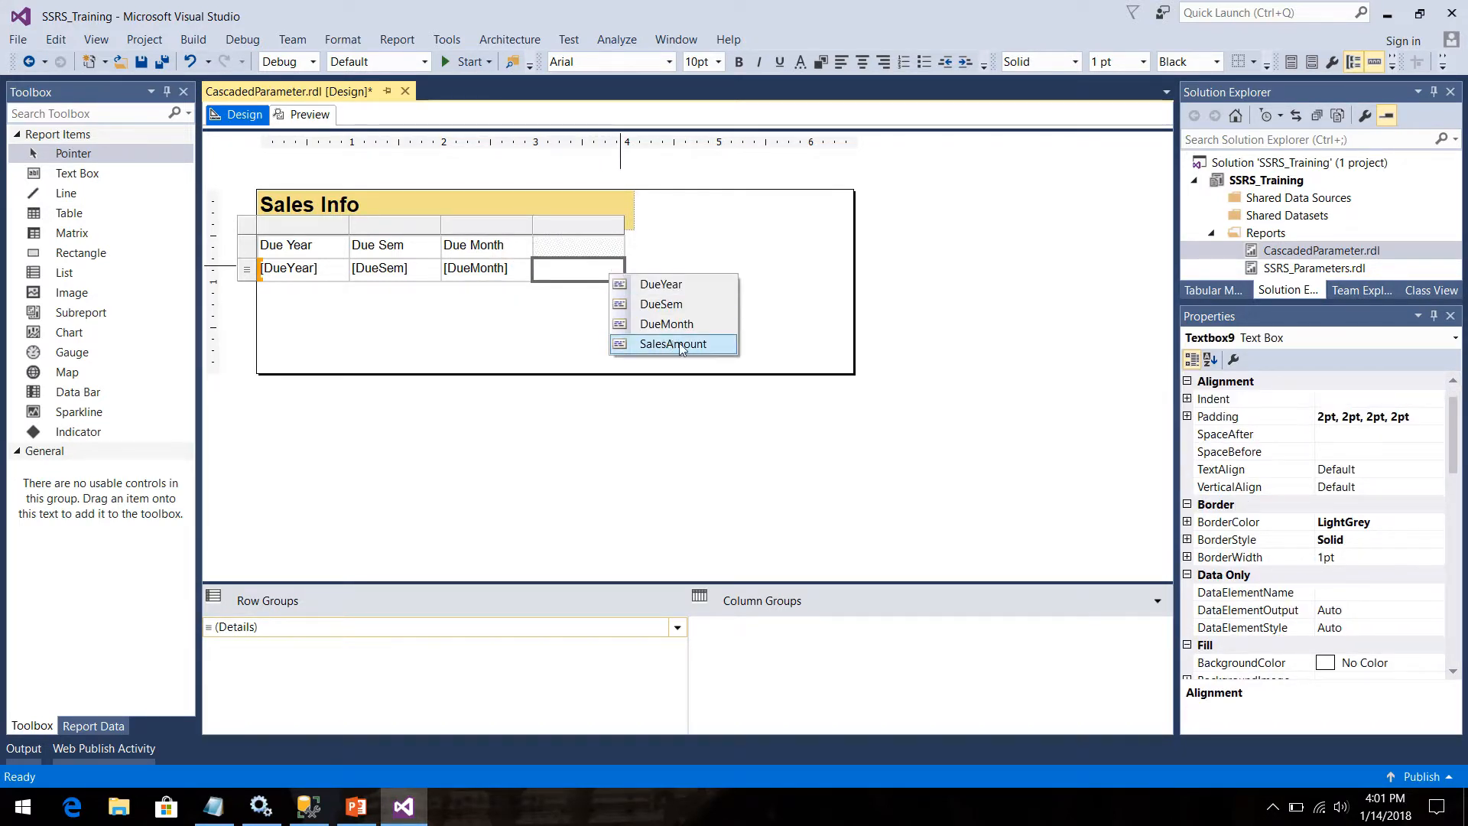
click(650, 344)
Step: Make the table's header row bold and give it a PaleTurquoise background color
click(247, 252)
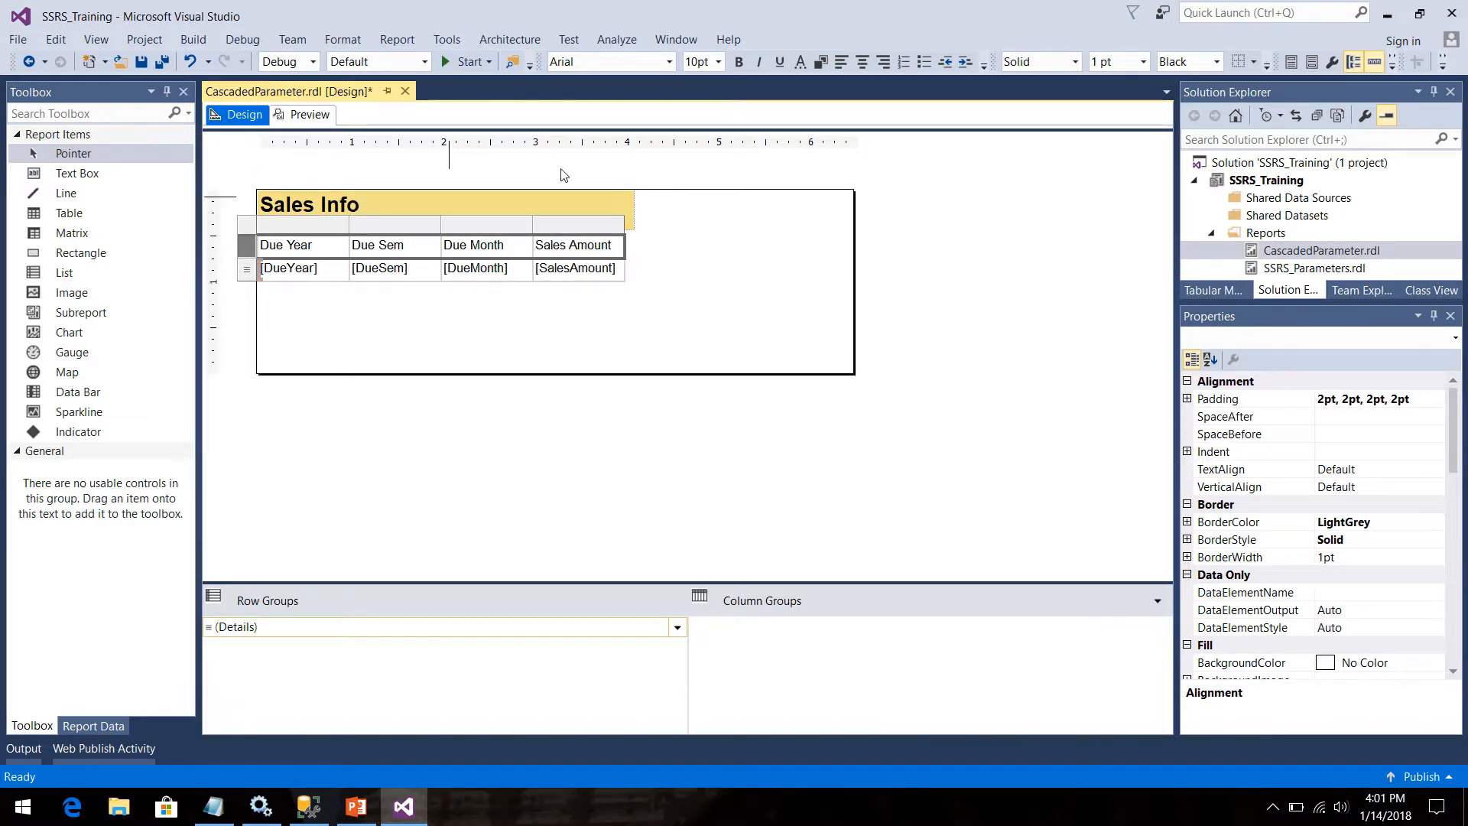
click(736, 65)
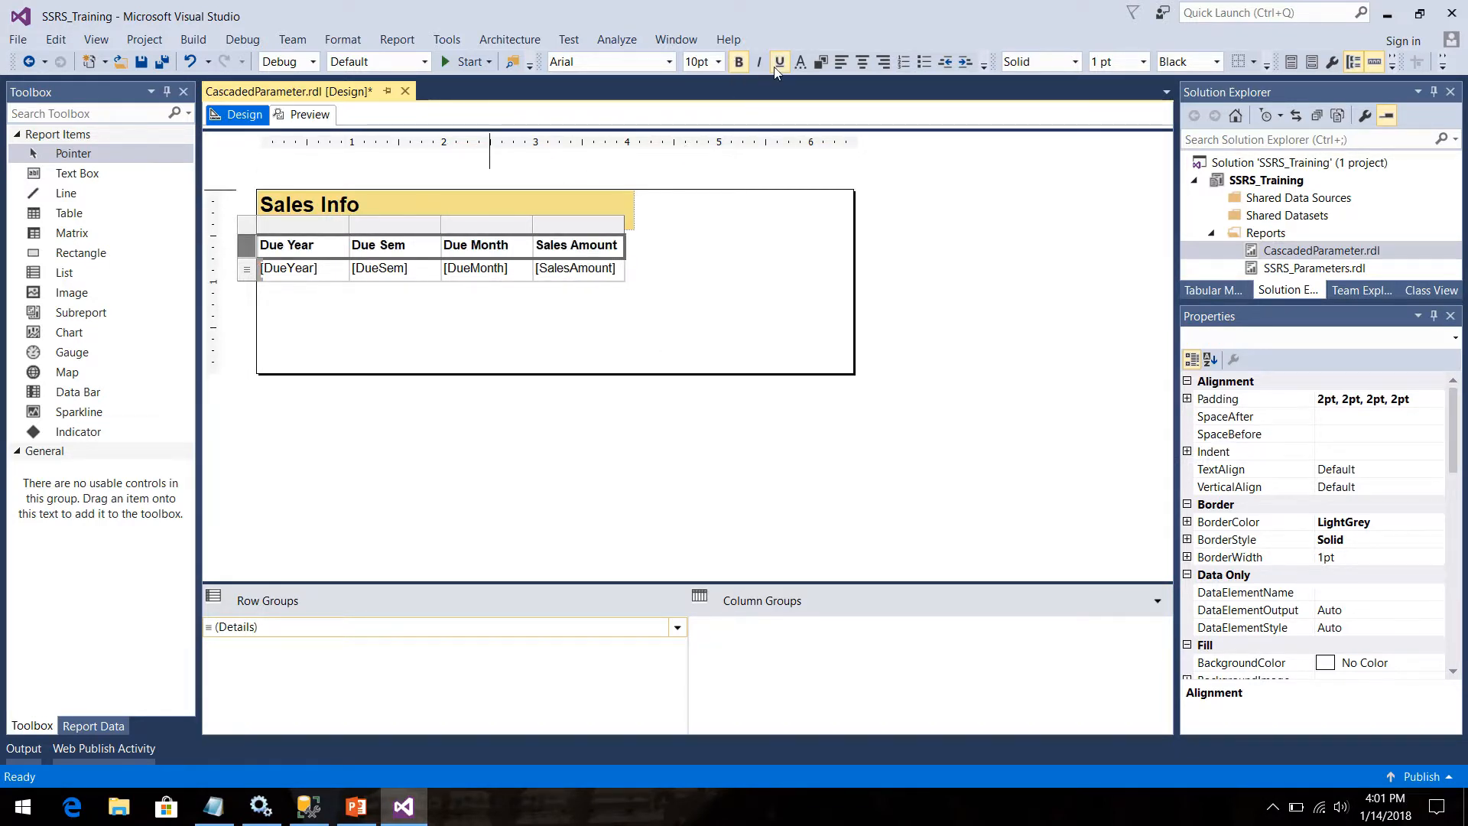
click(817, 66)
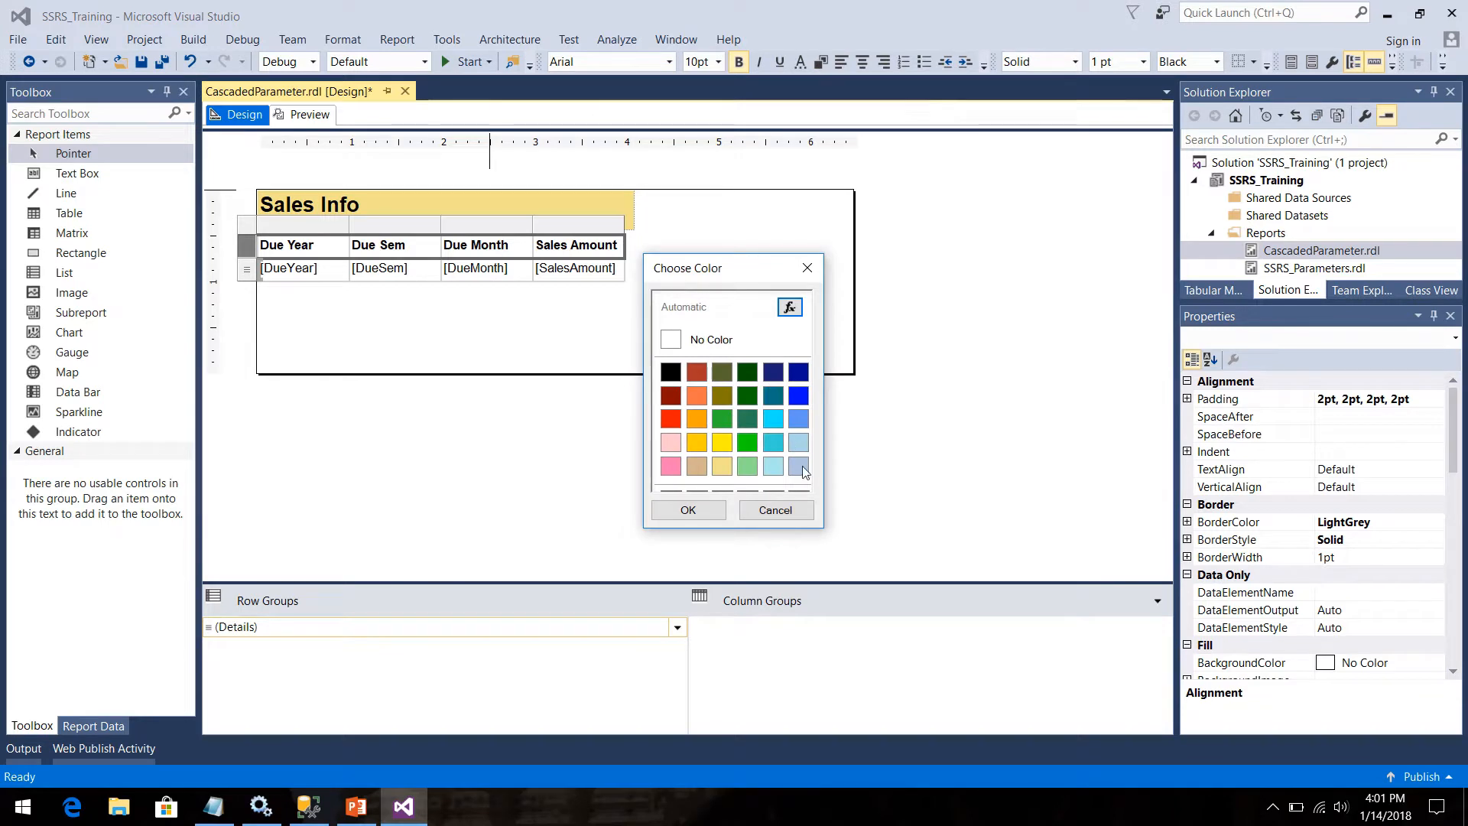
click(773, 466)
click(692, 511)
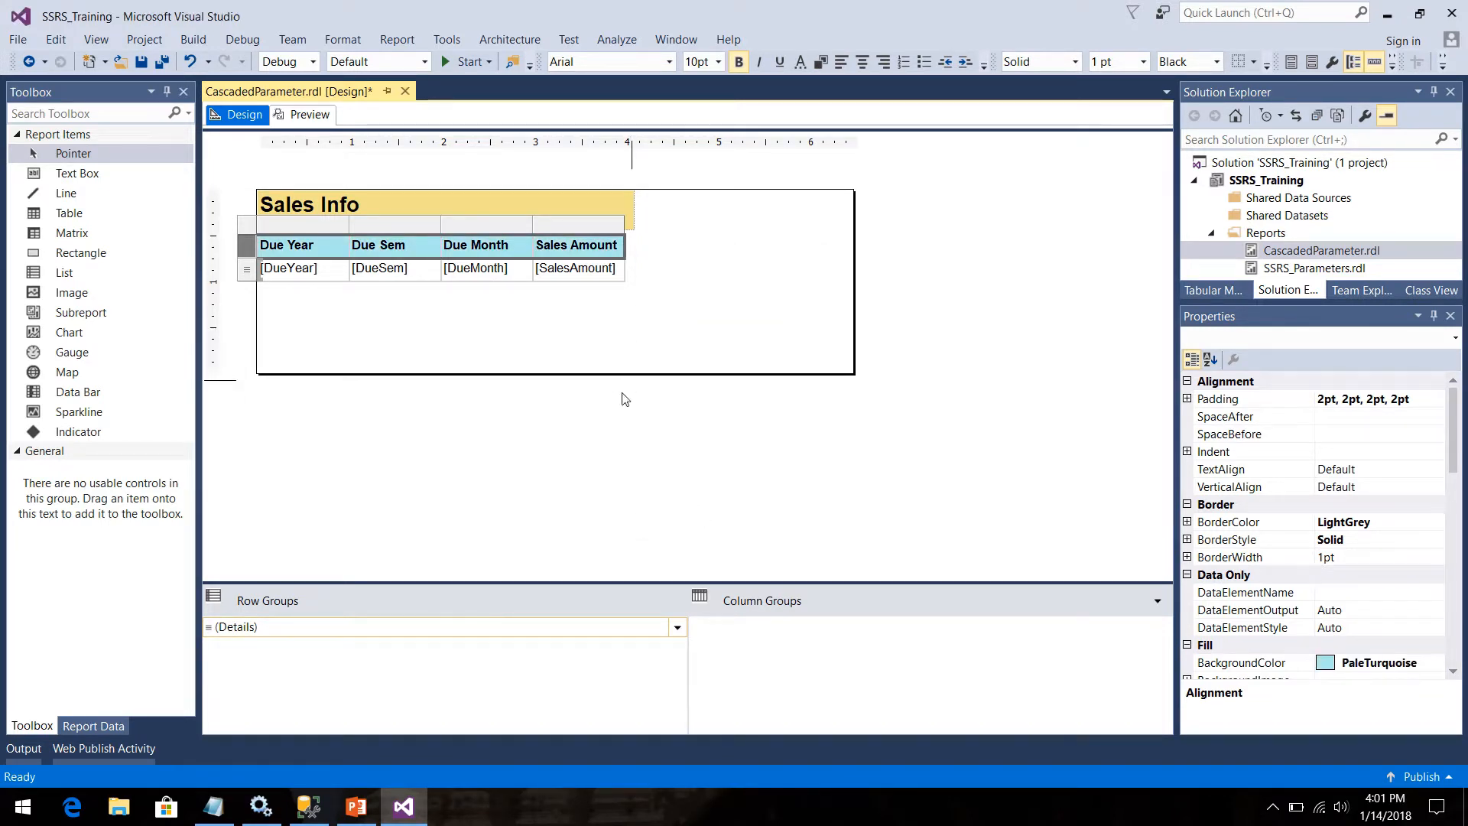
click(585, 444)
Step: Preview the report with Years set to 2012 and Semester set to 2
click(310, 115)
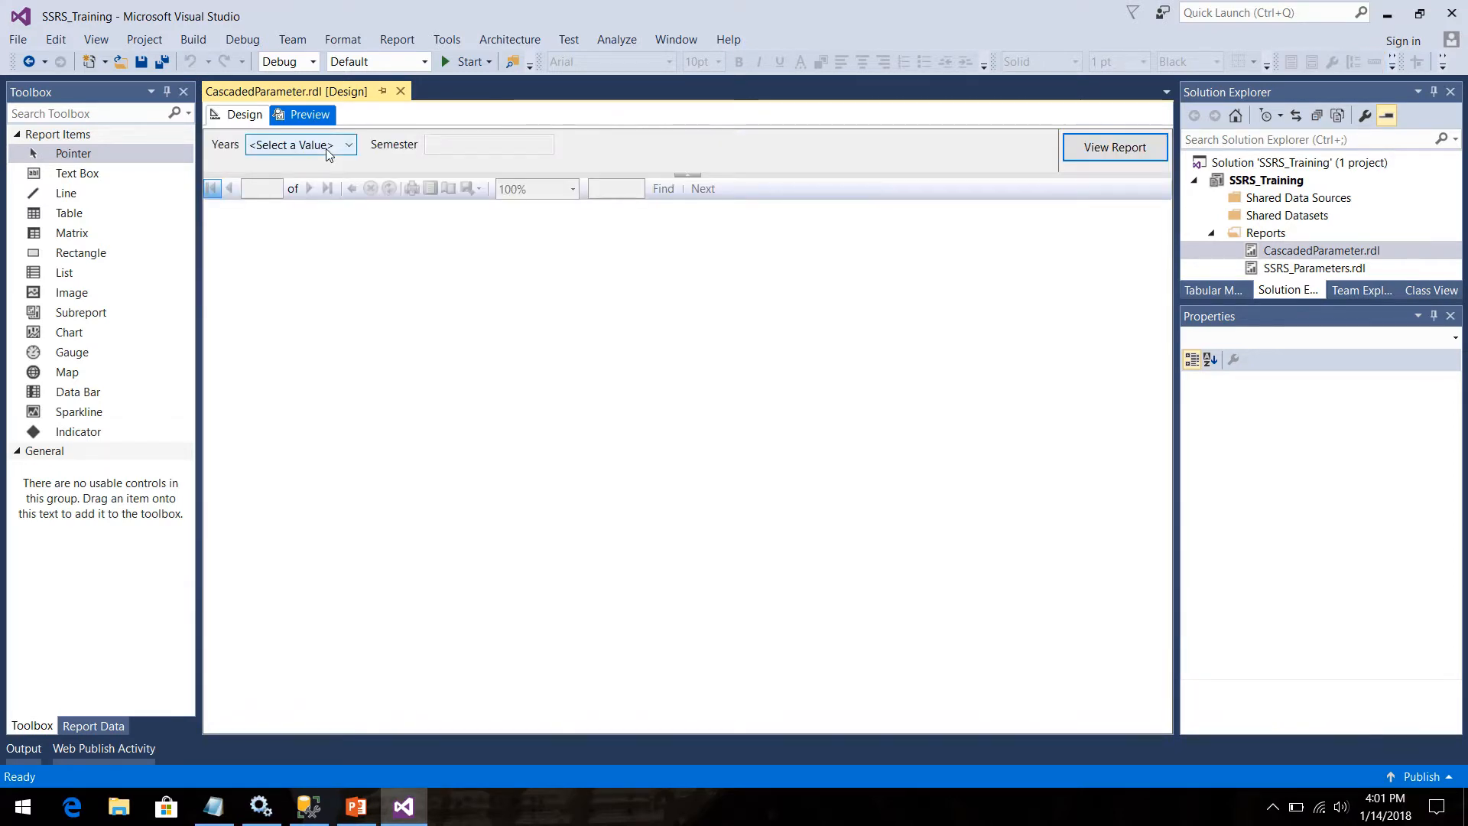
click(325, 145)
click(302, 209)
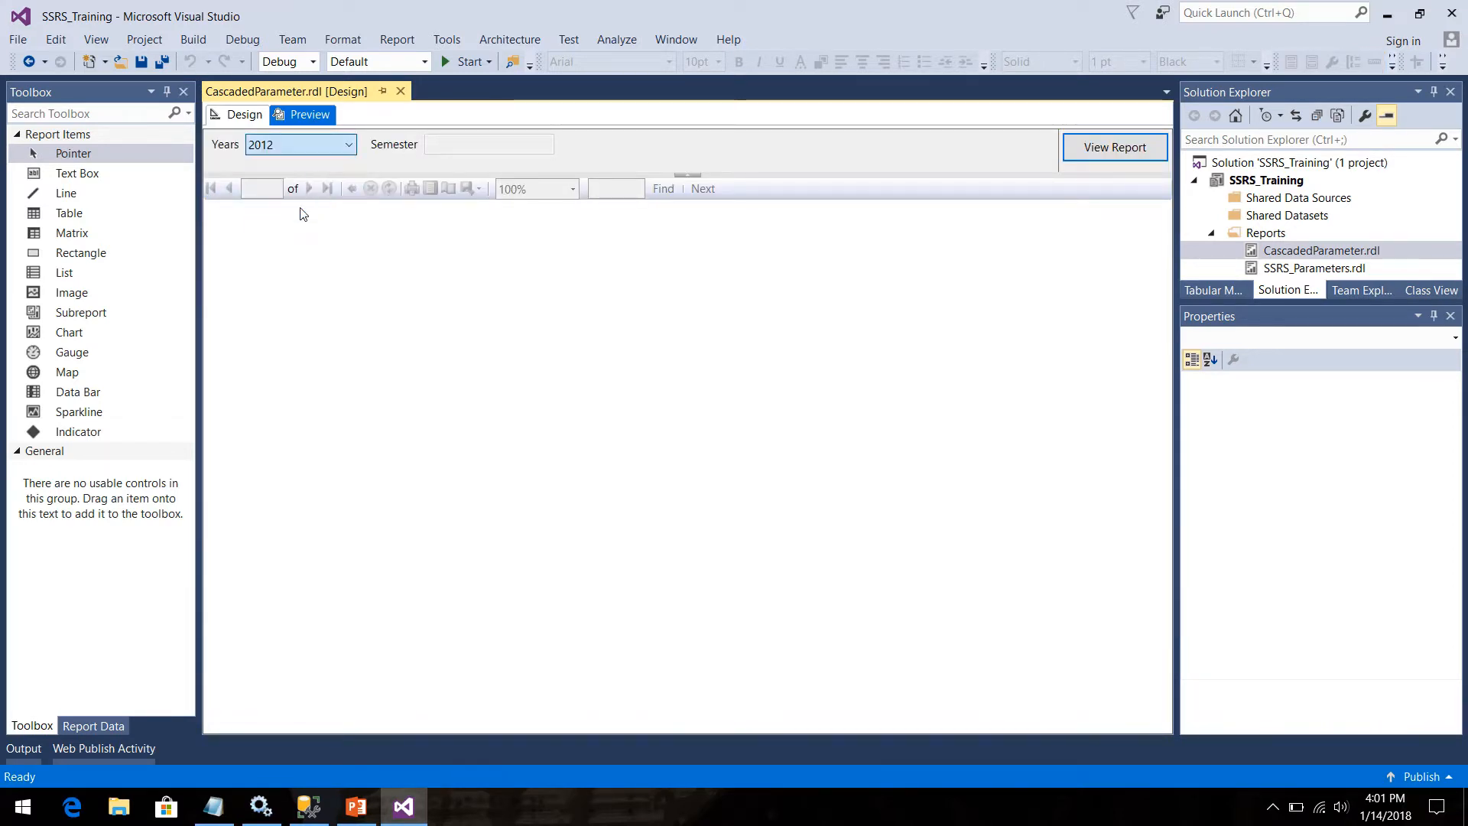
click(458, 145)
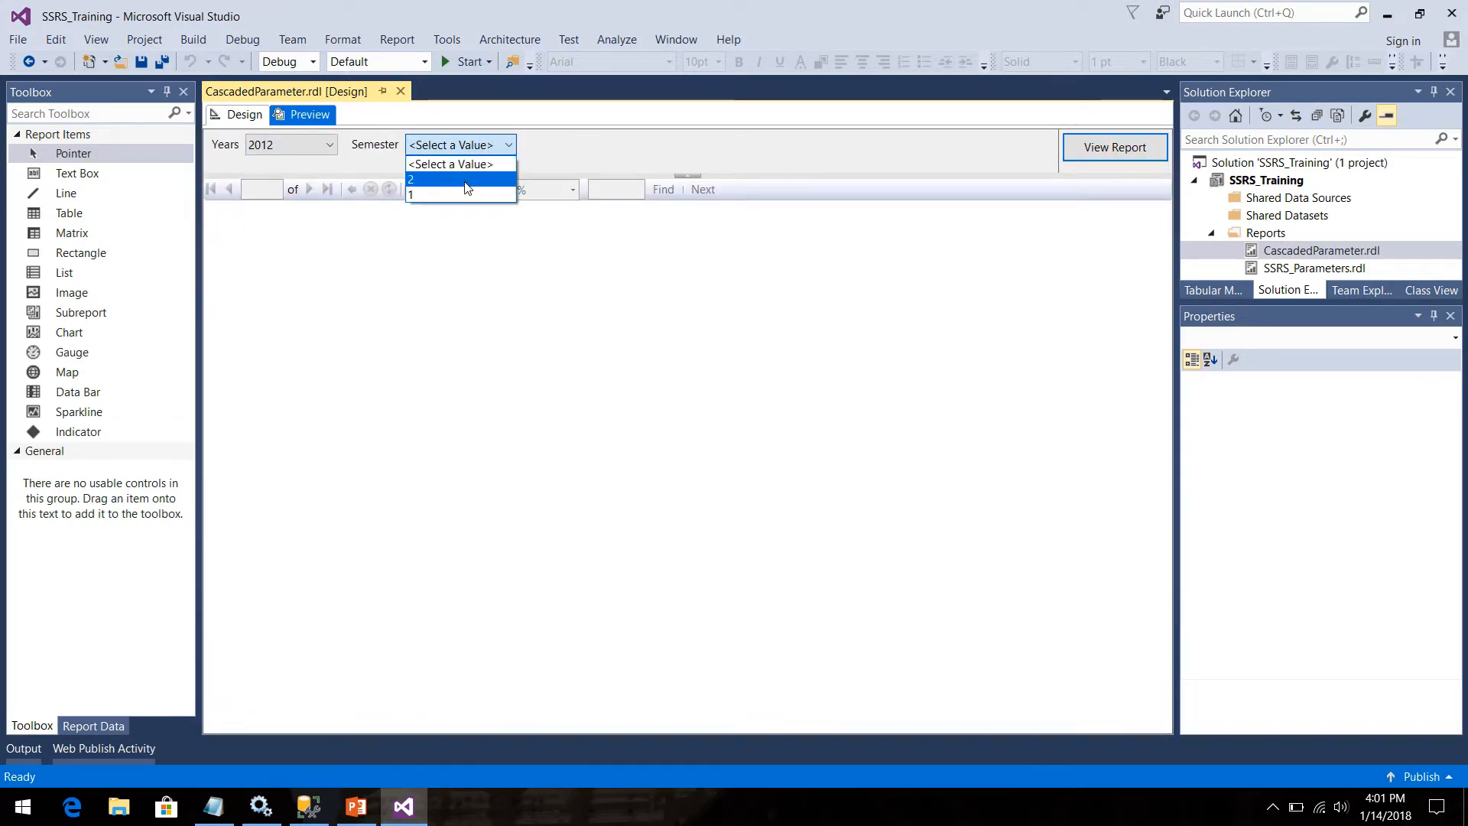
click(466, 180)
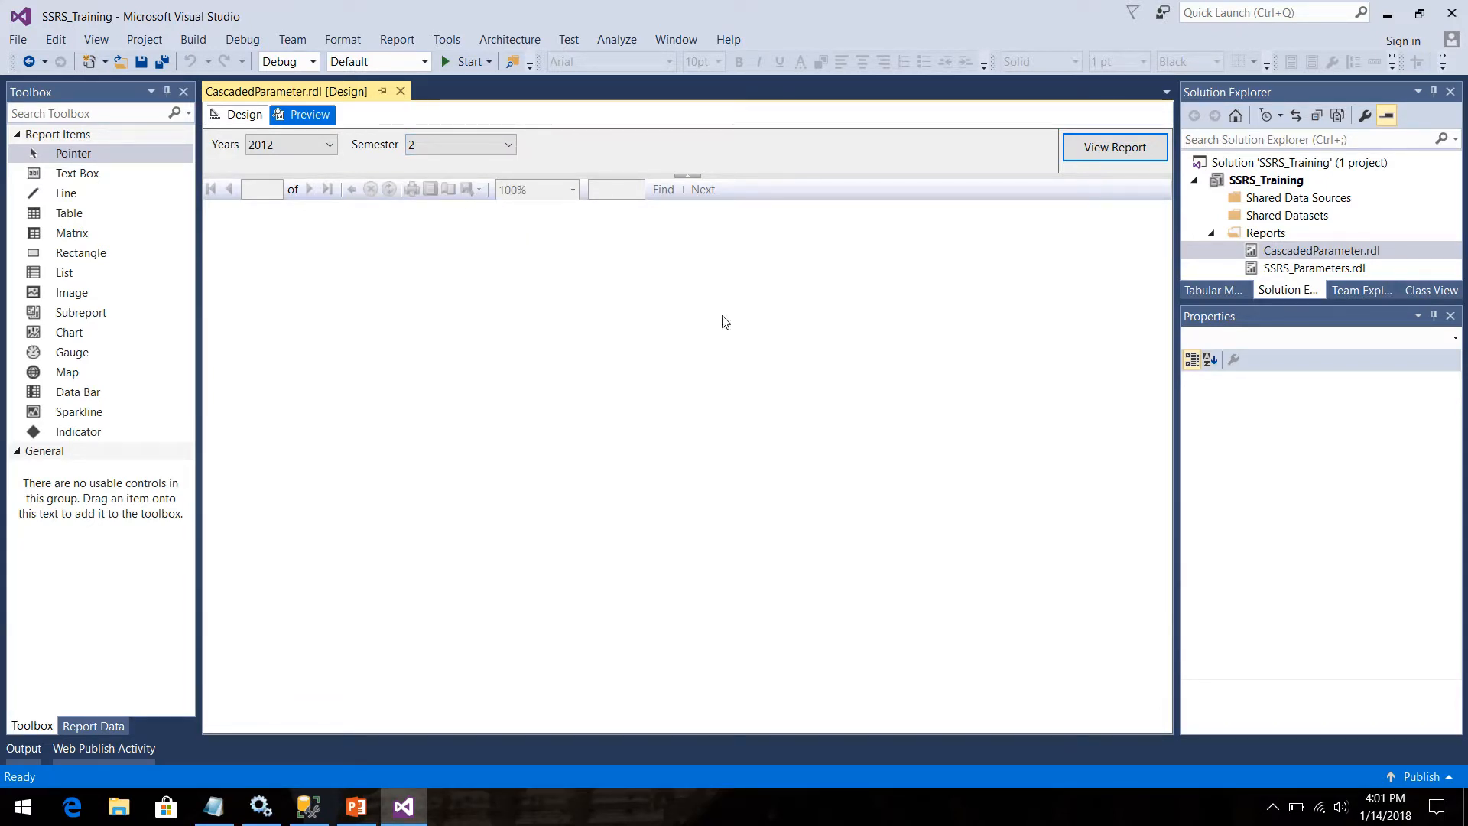
click(1089, 150)
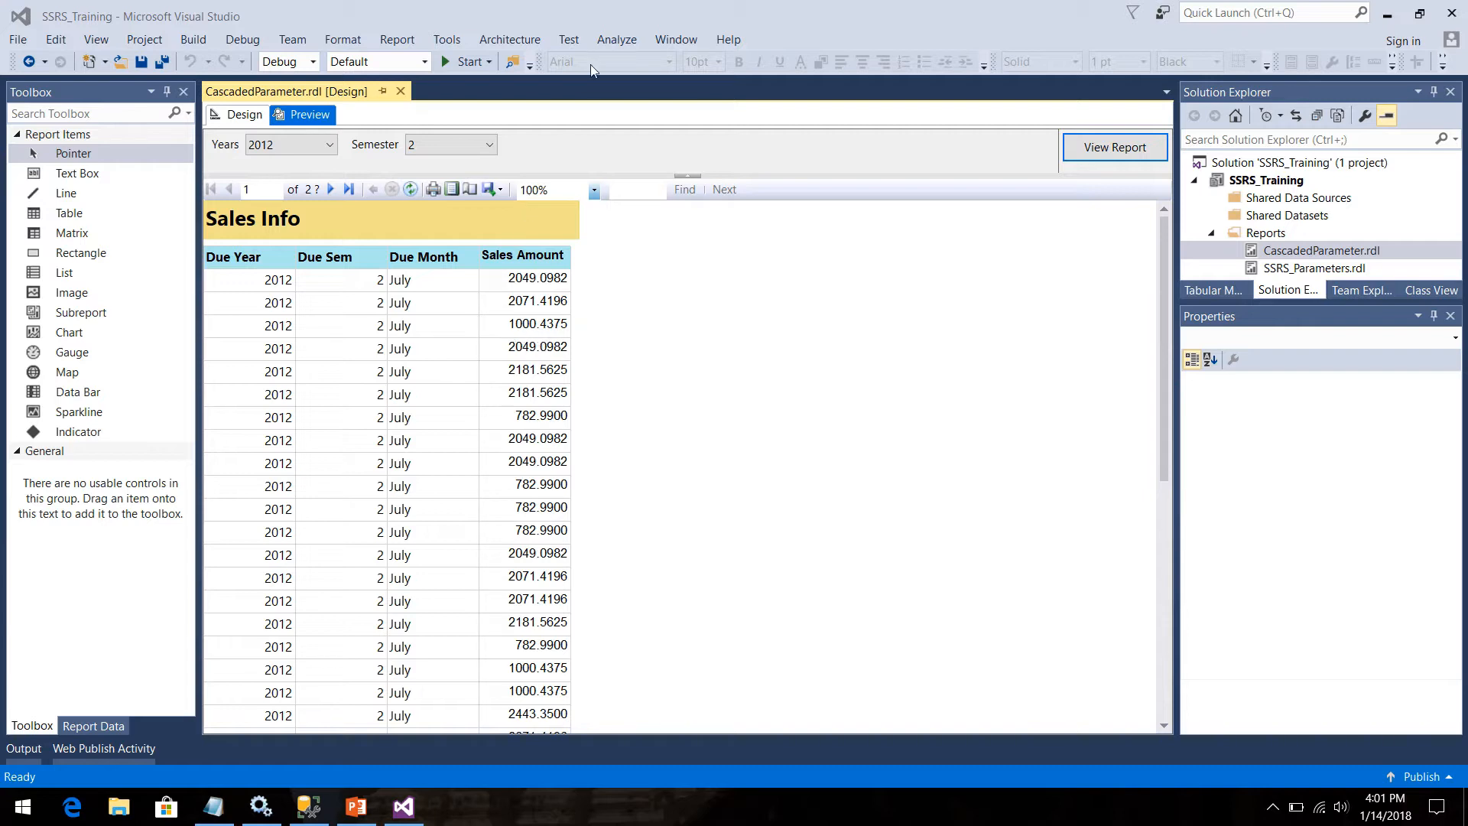
mouse_move(662, 2)
click(612, 44)
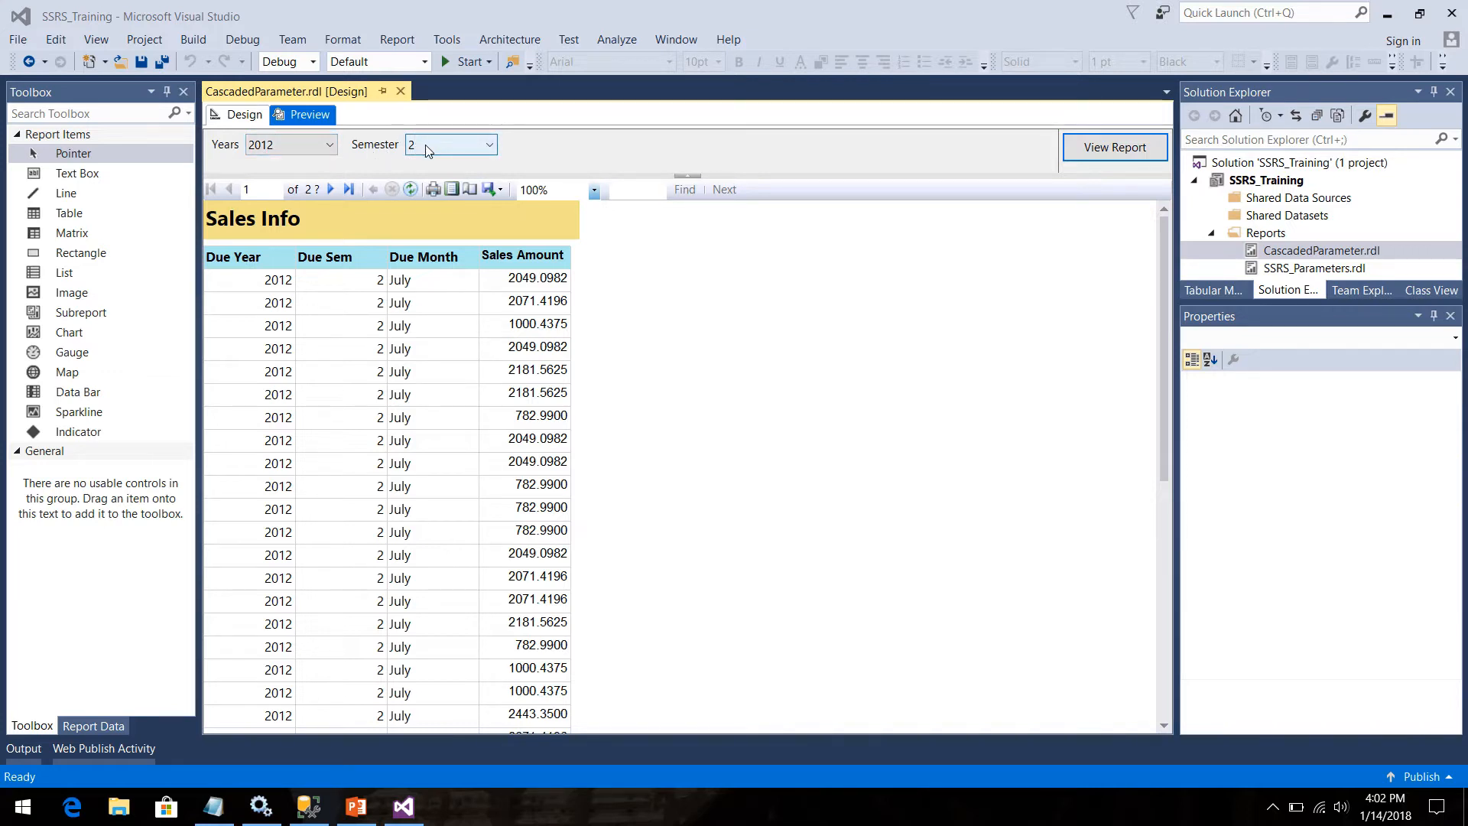
Step: Return to the report design and set the Semester parameter to allow multiple values
click(243, 115)
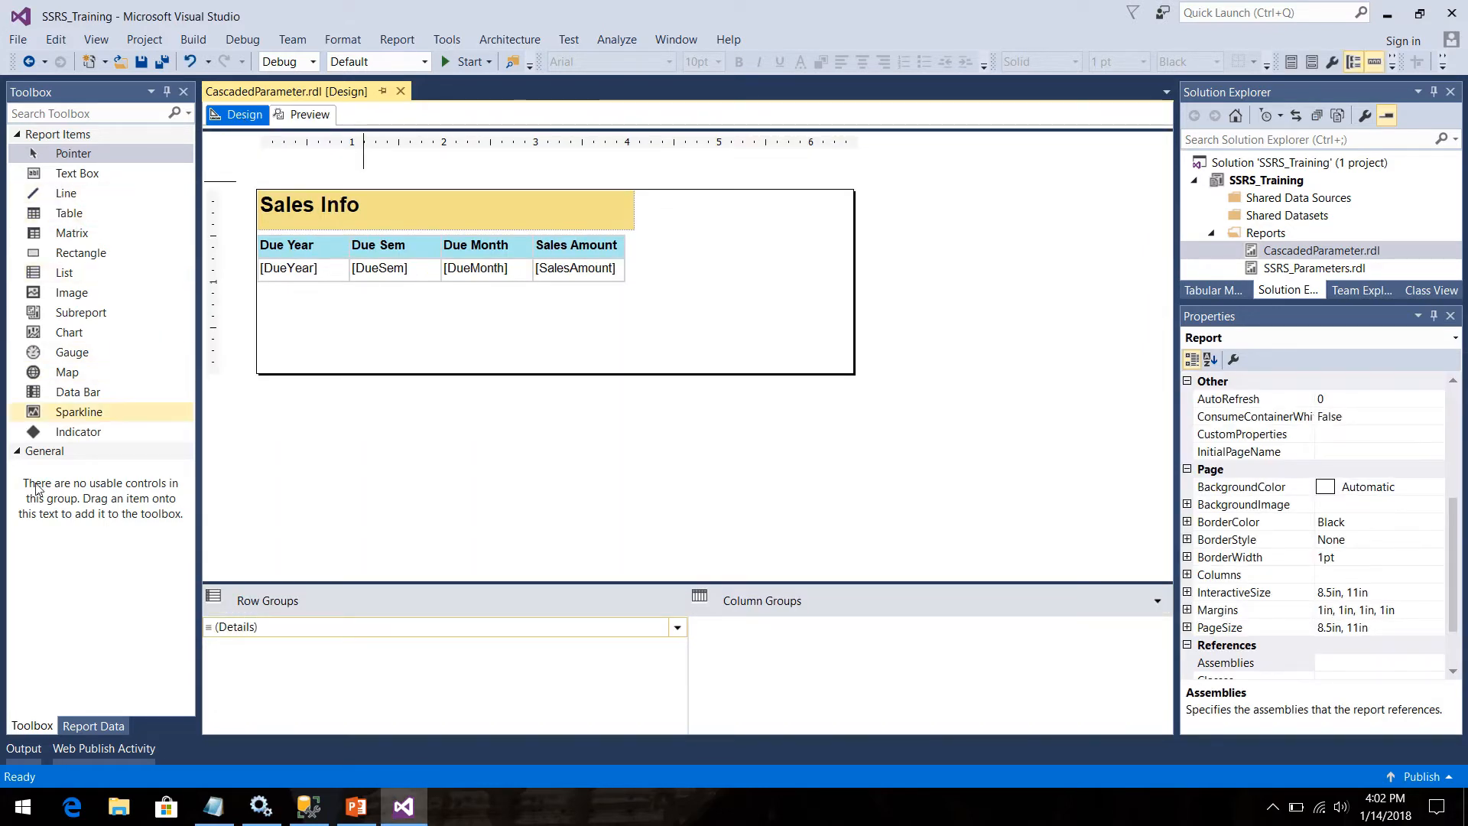
click(93, 726)
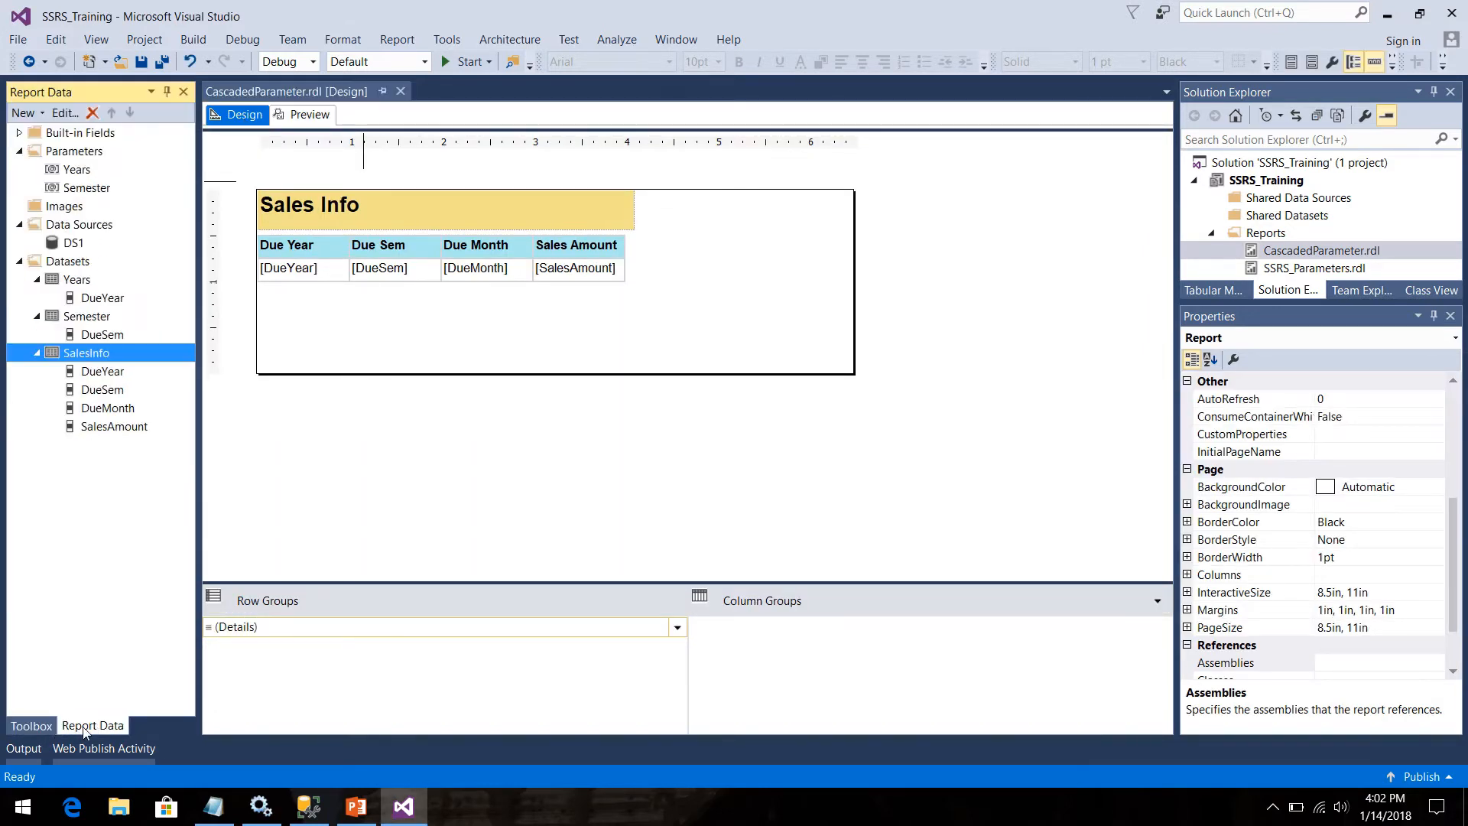
click(97, 191)
double_click(97, 191)
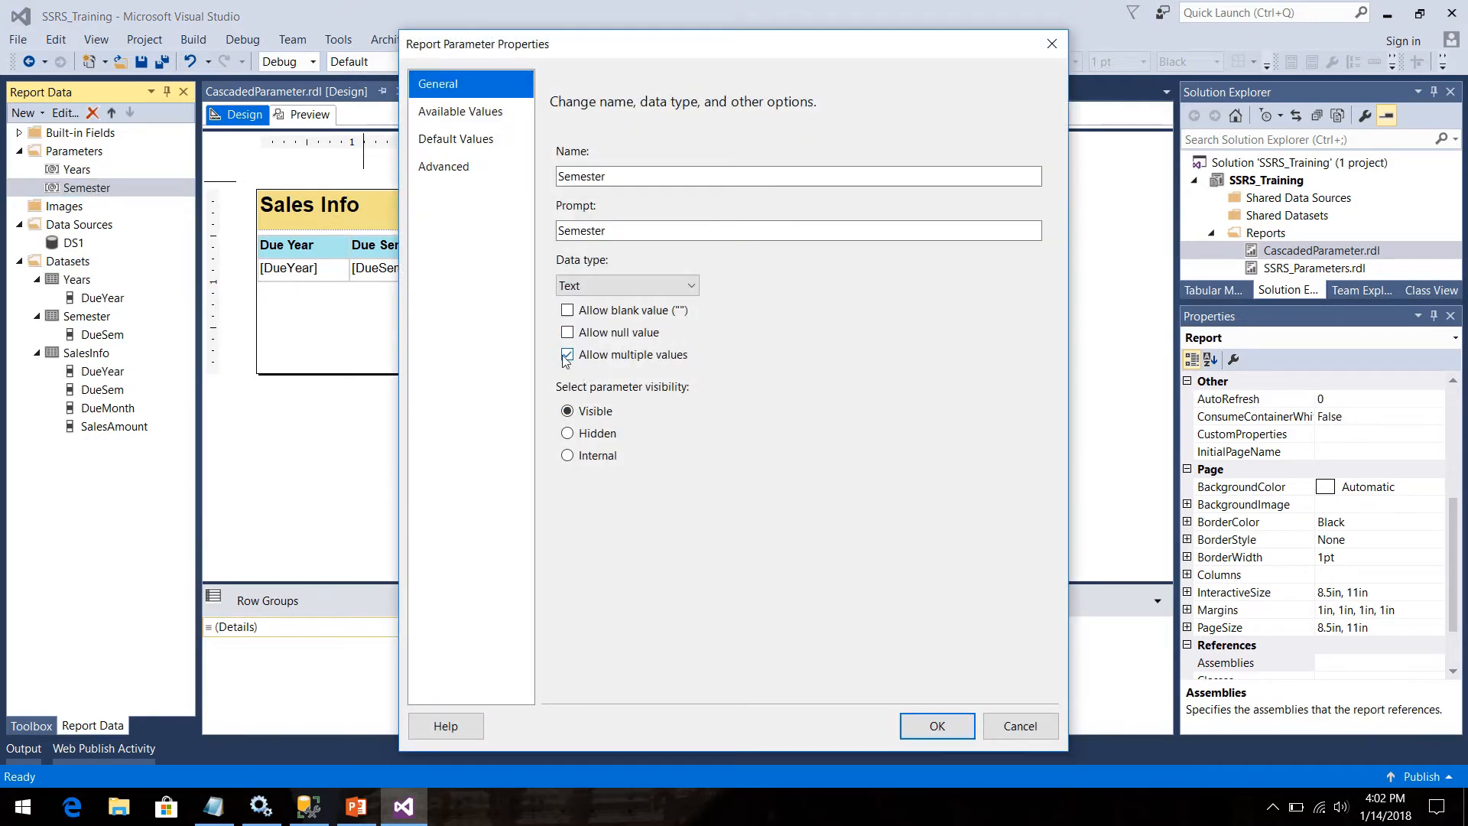
click(932, 727)
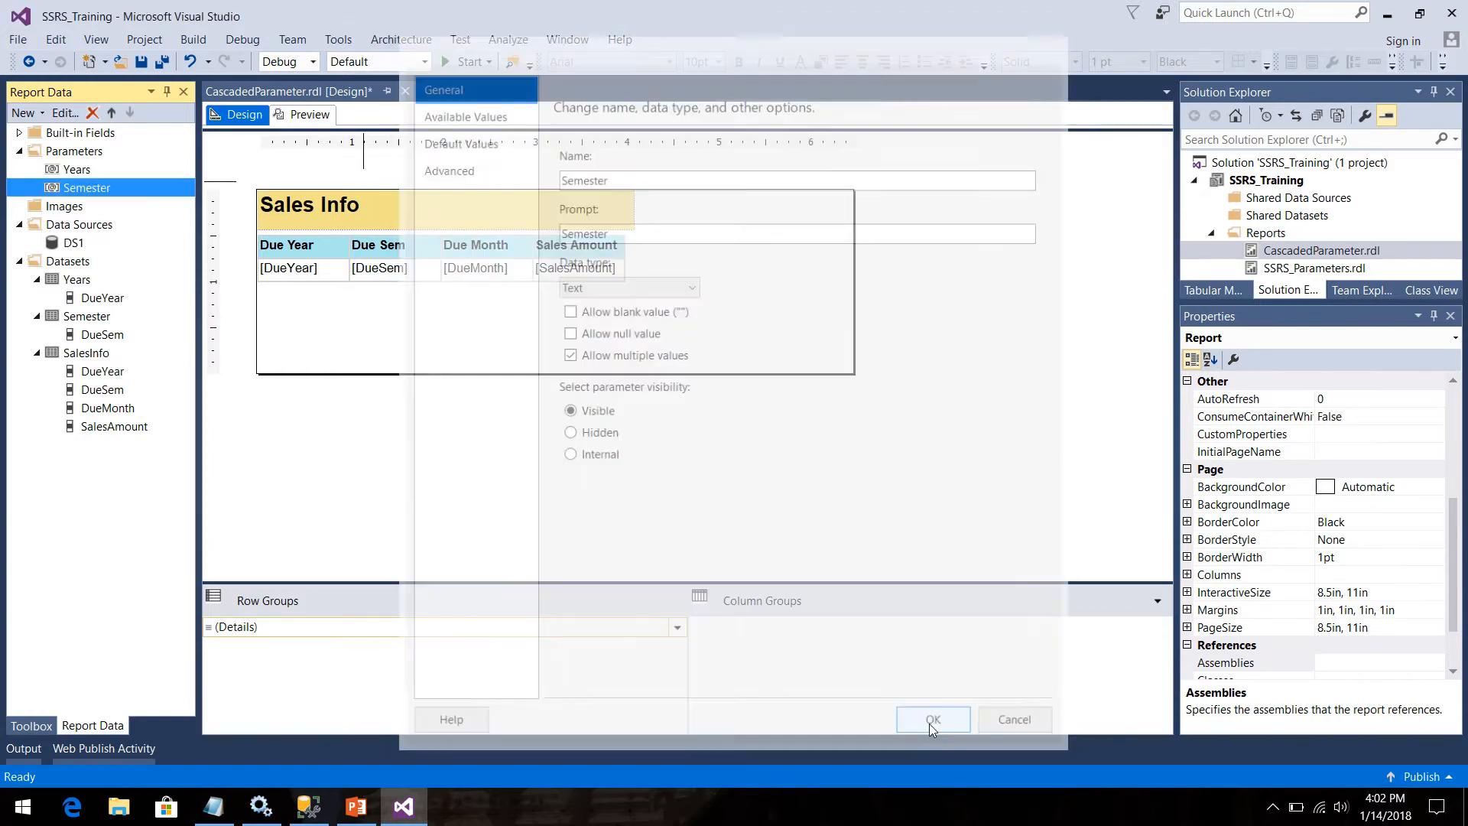
right_click(89, 355)
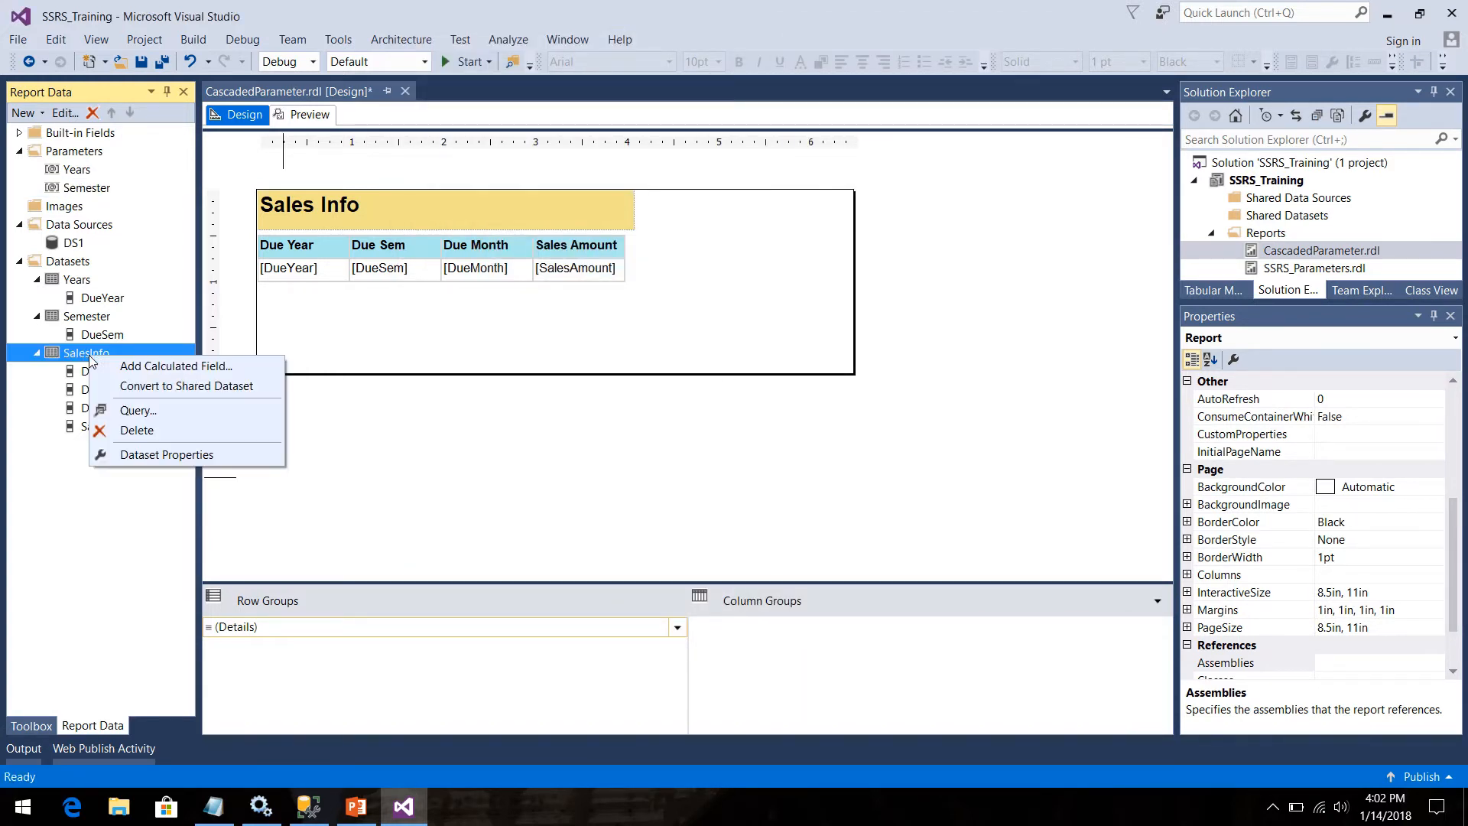
click(167, 455)
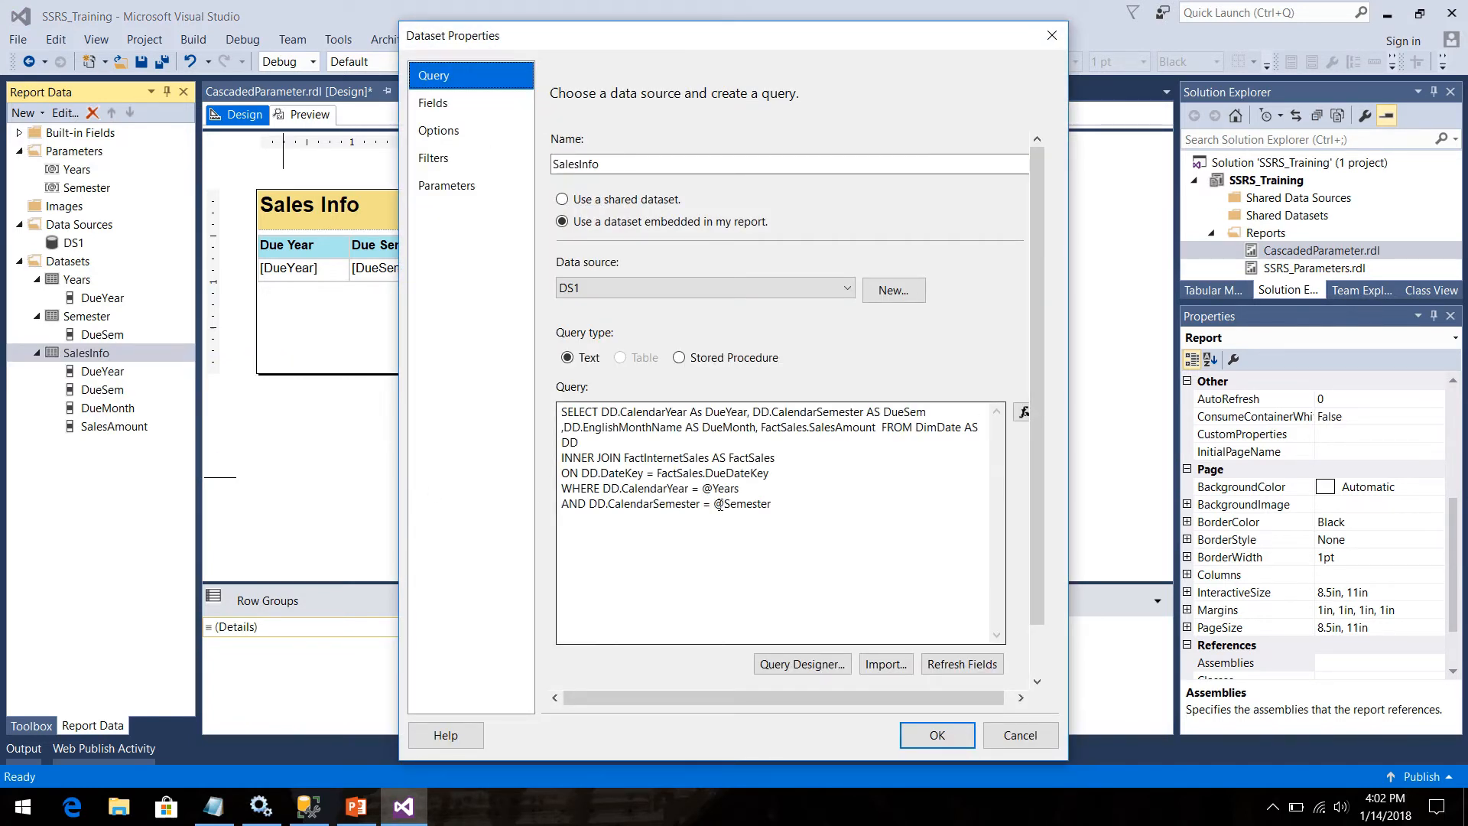
click(716, 504)
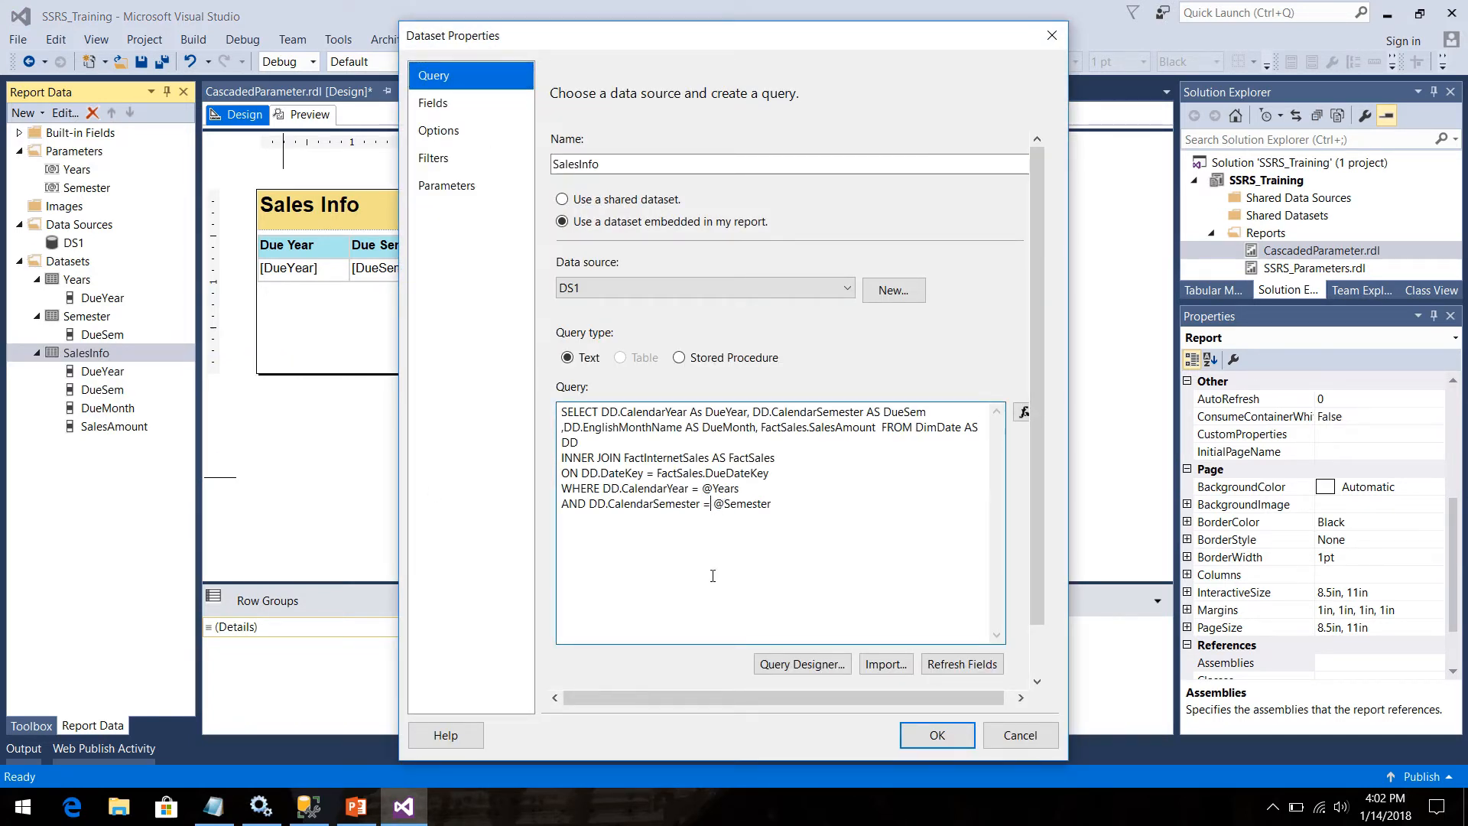
key(BackSpace)
text(IN ()
click(938, 739)
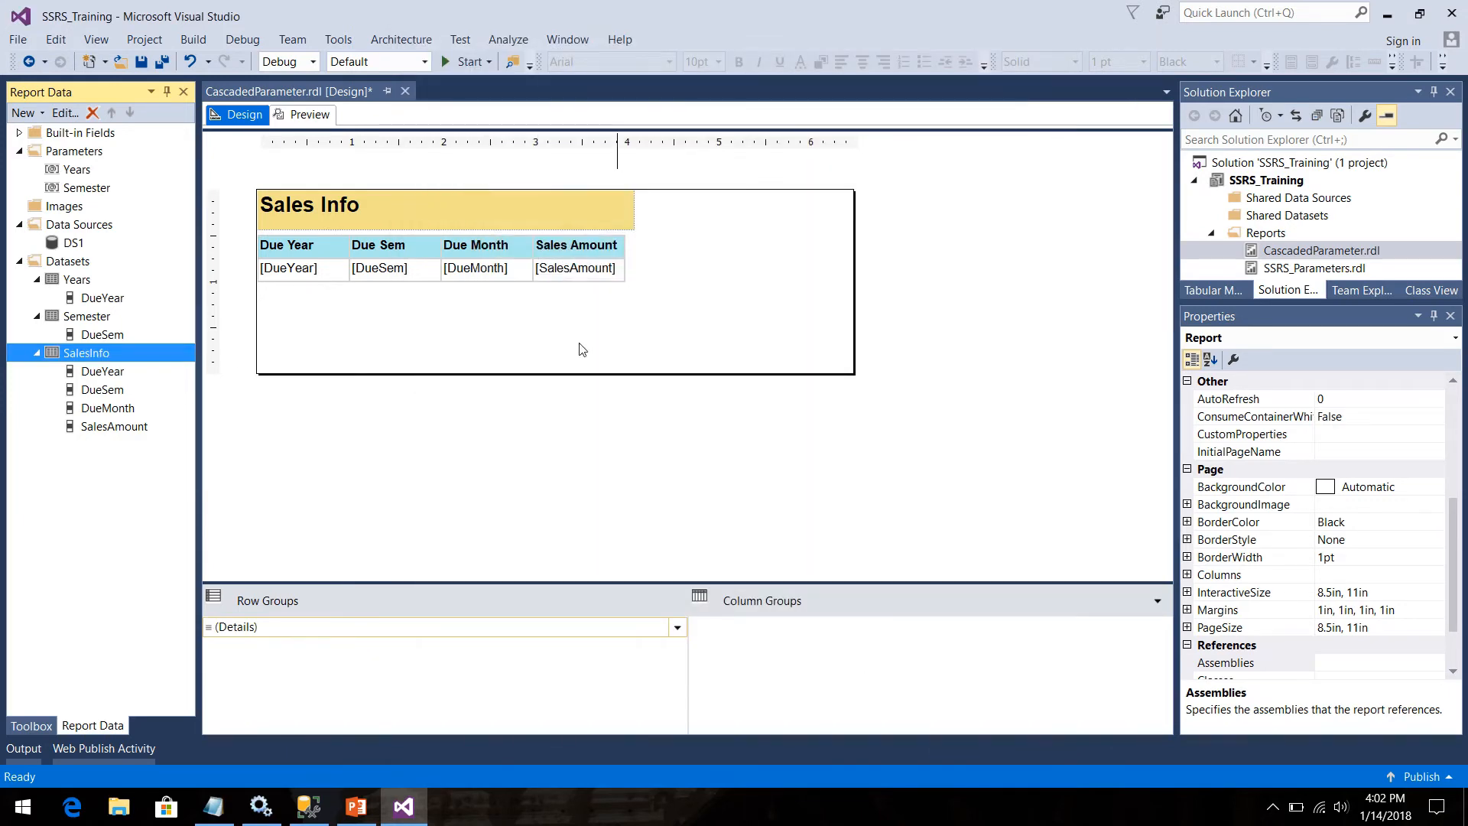
Step: Preview the report with Years set to 2012 and all Semester values selected
click(306, 120)
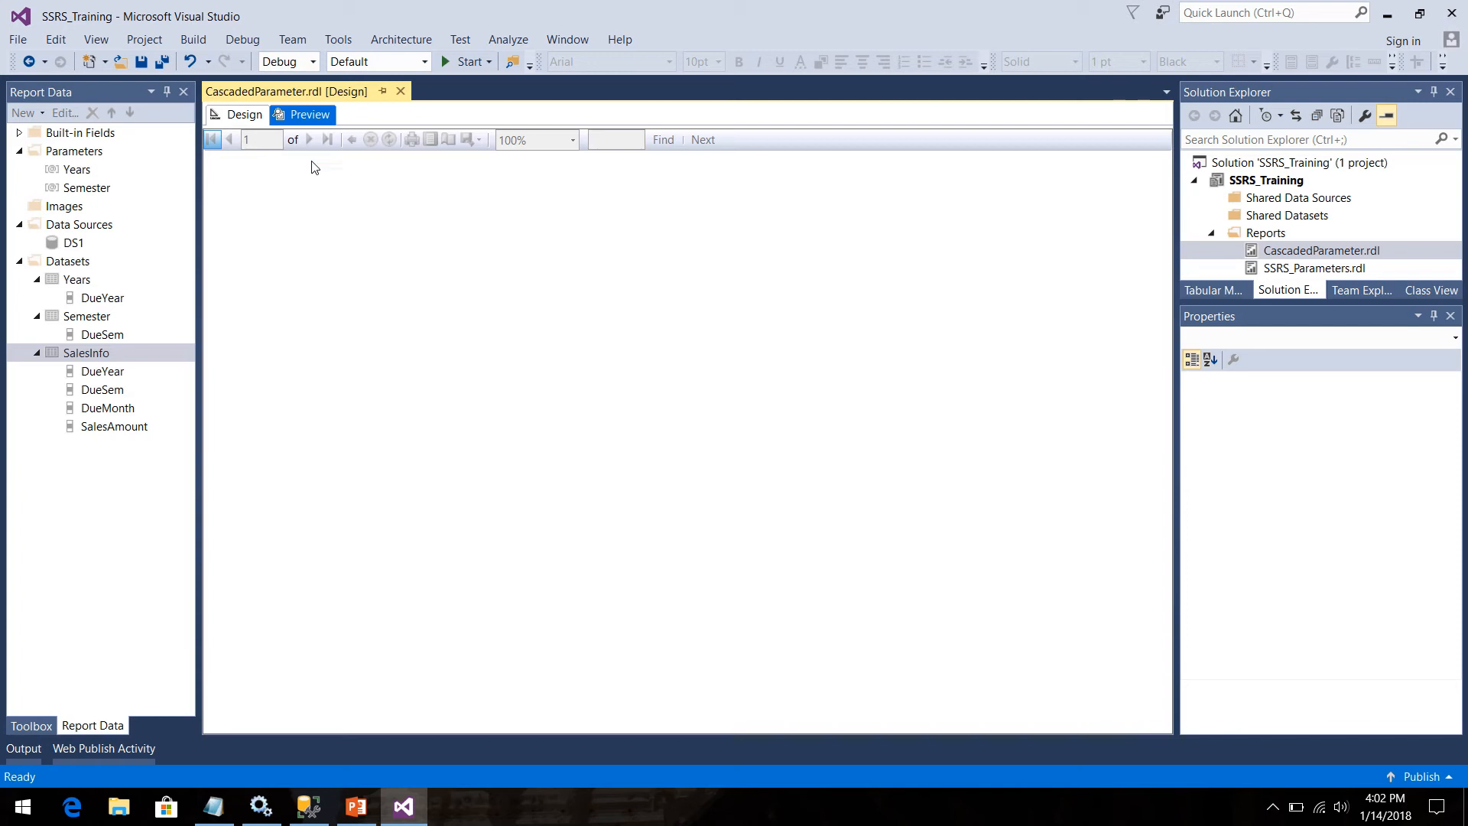
click(336, 147)
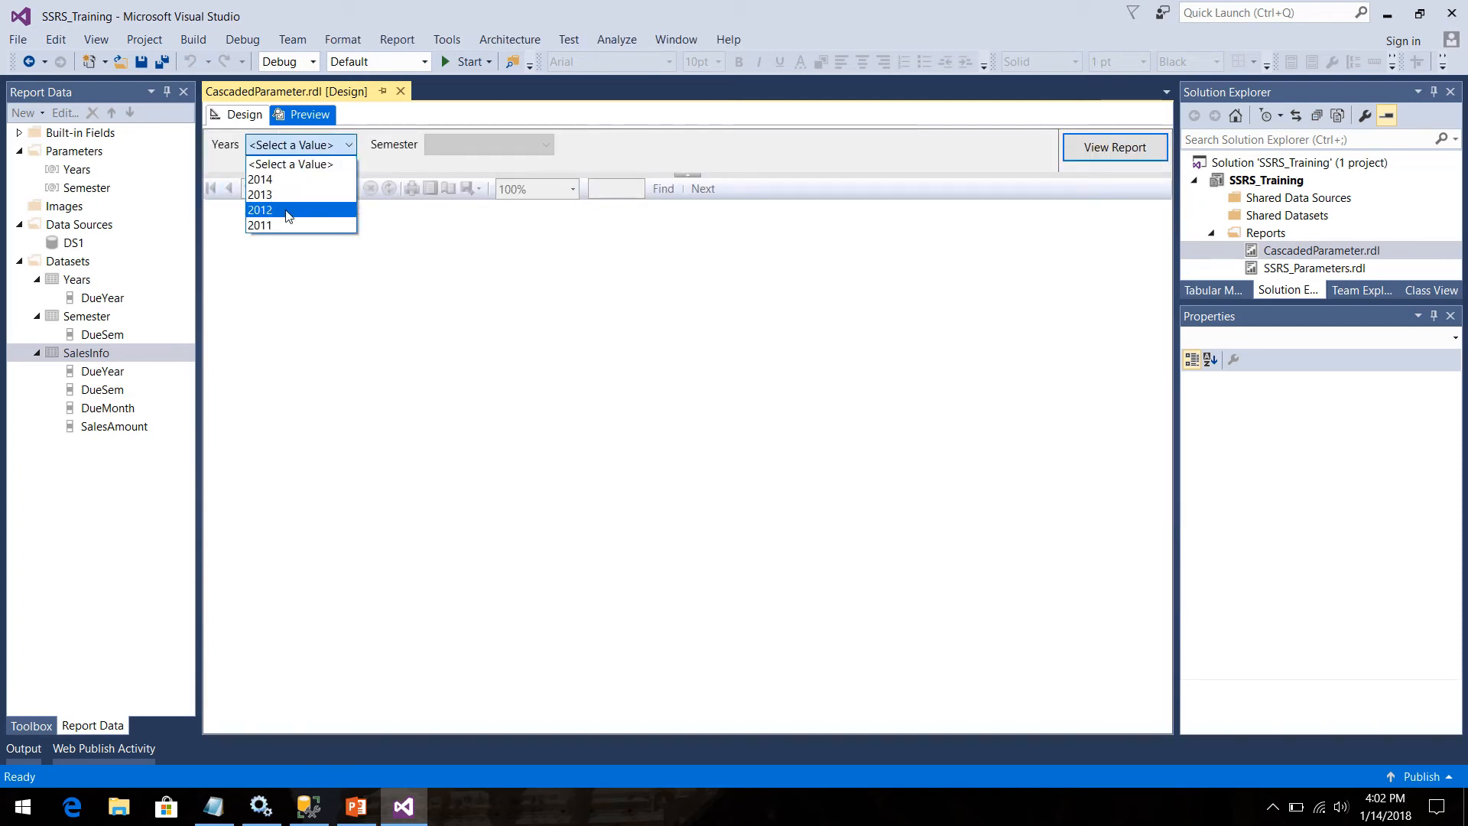
click(287, 216)
click(442, 149)
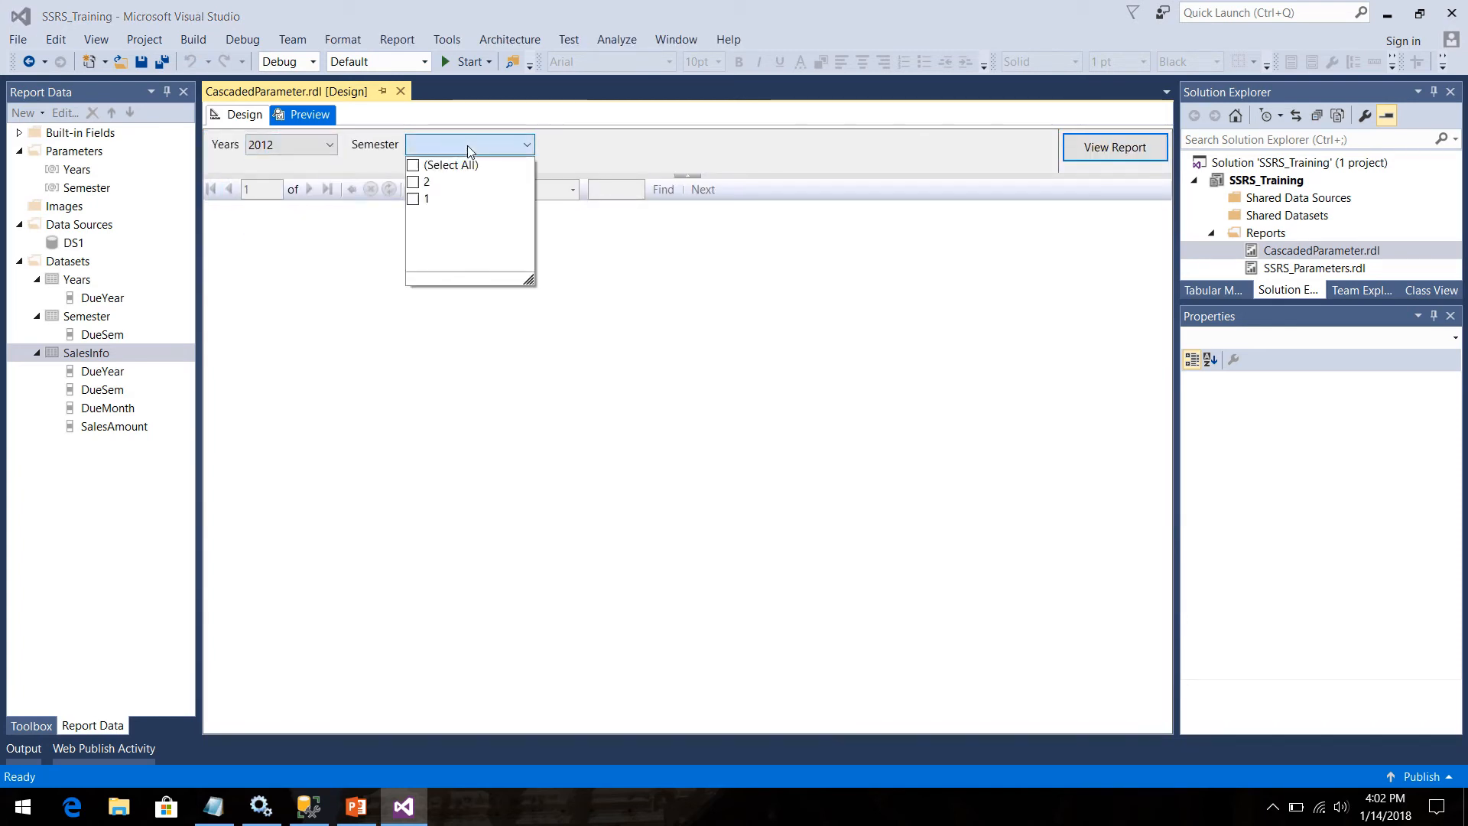
click(417, 165)
click(1102, 149)
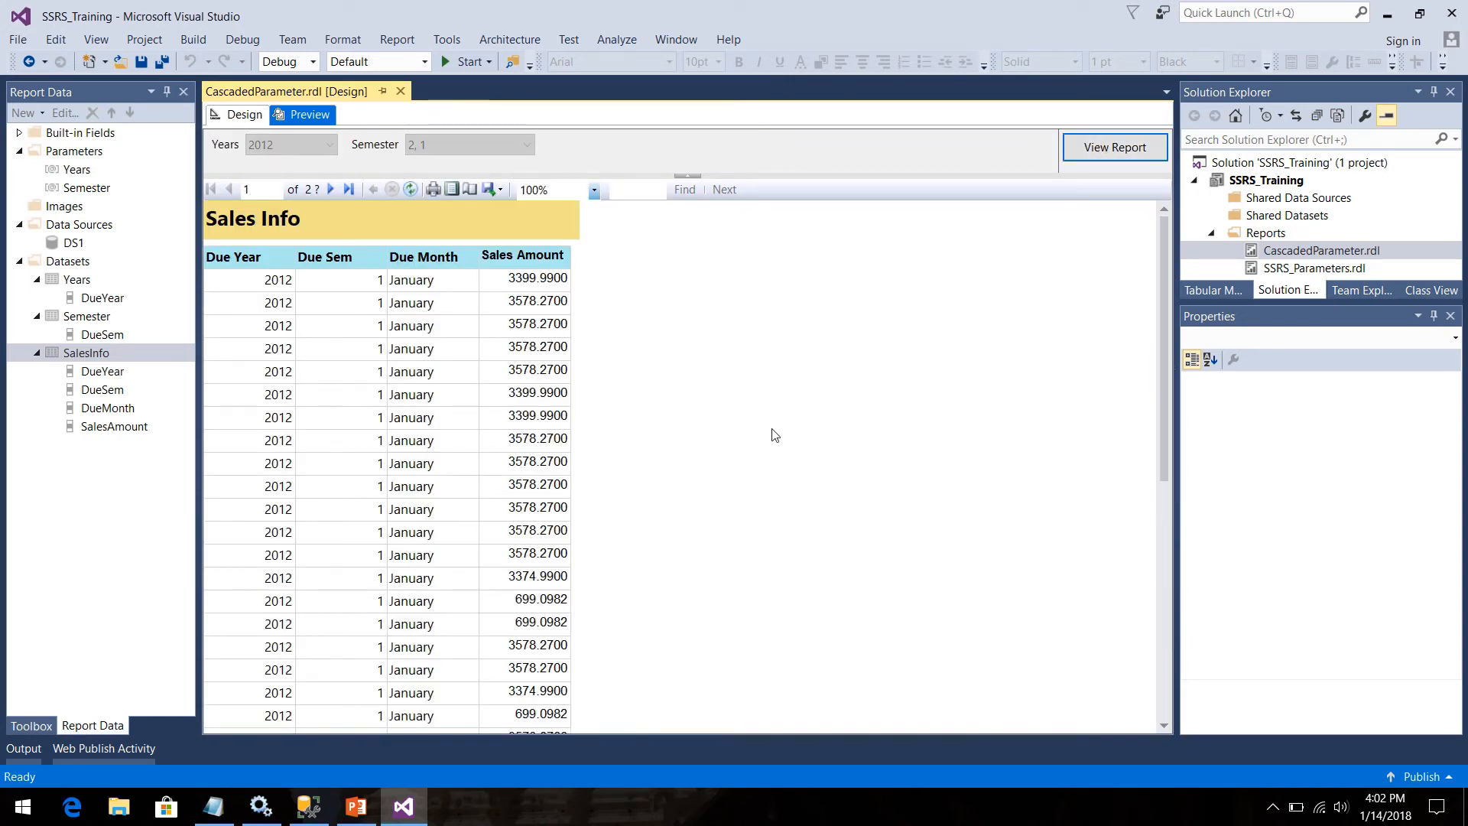
Step: Page forward through the rendered report, jump to its last page and go back one page to examine the semester rows
click(331, 190)
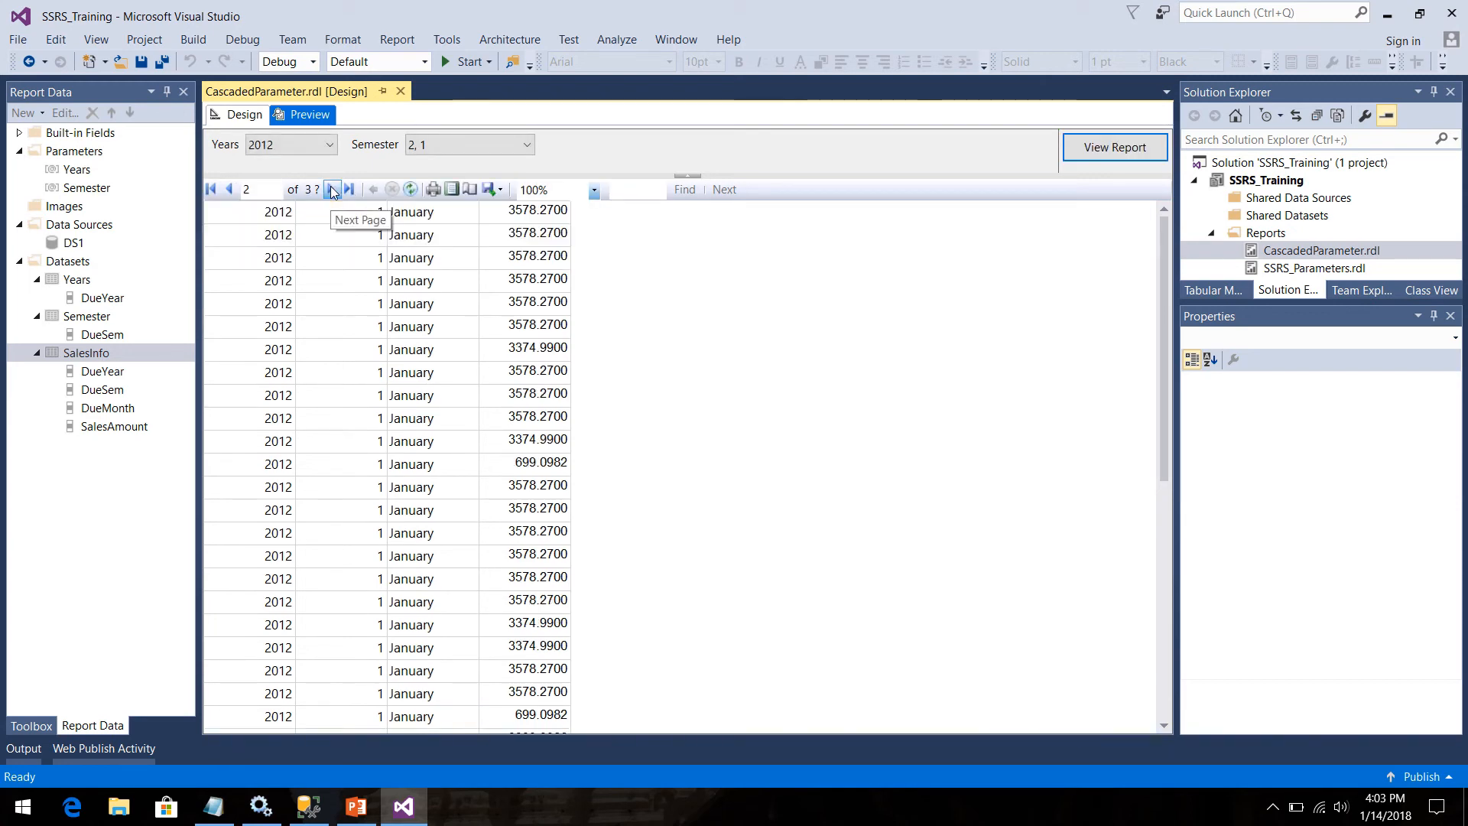
click(331, 189)
click(332, 190)
click(331, 190)
click(331, 189)
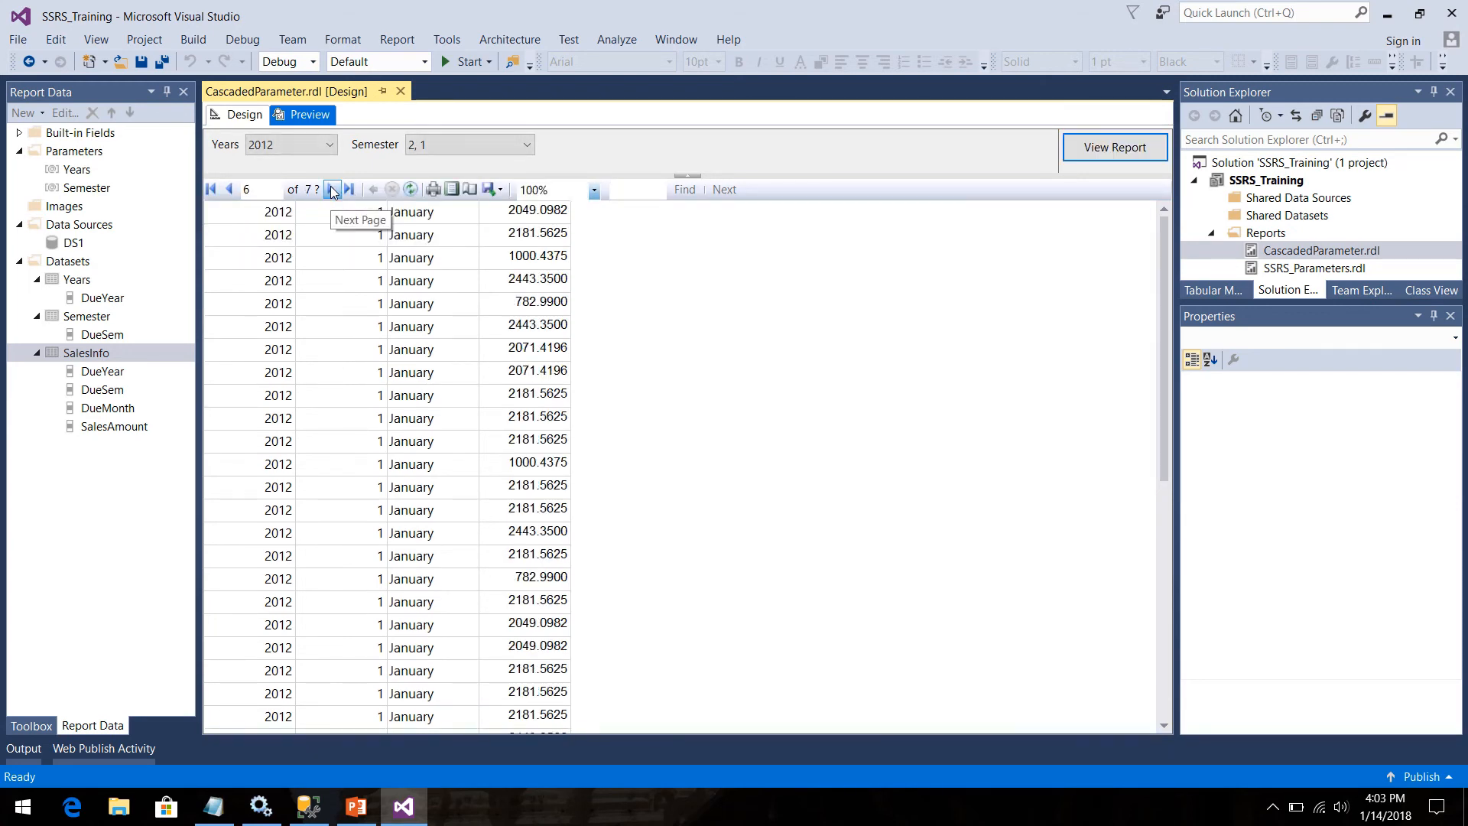
click(331, 190)
click(348, 189)
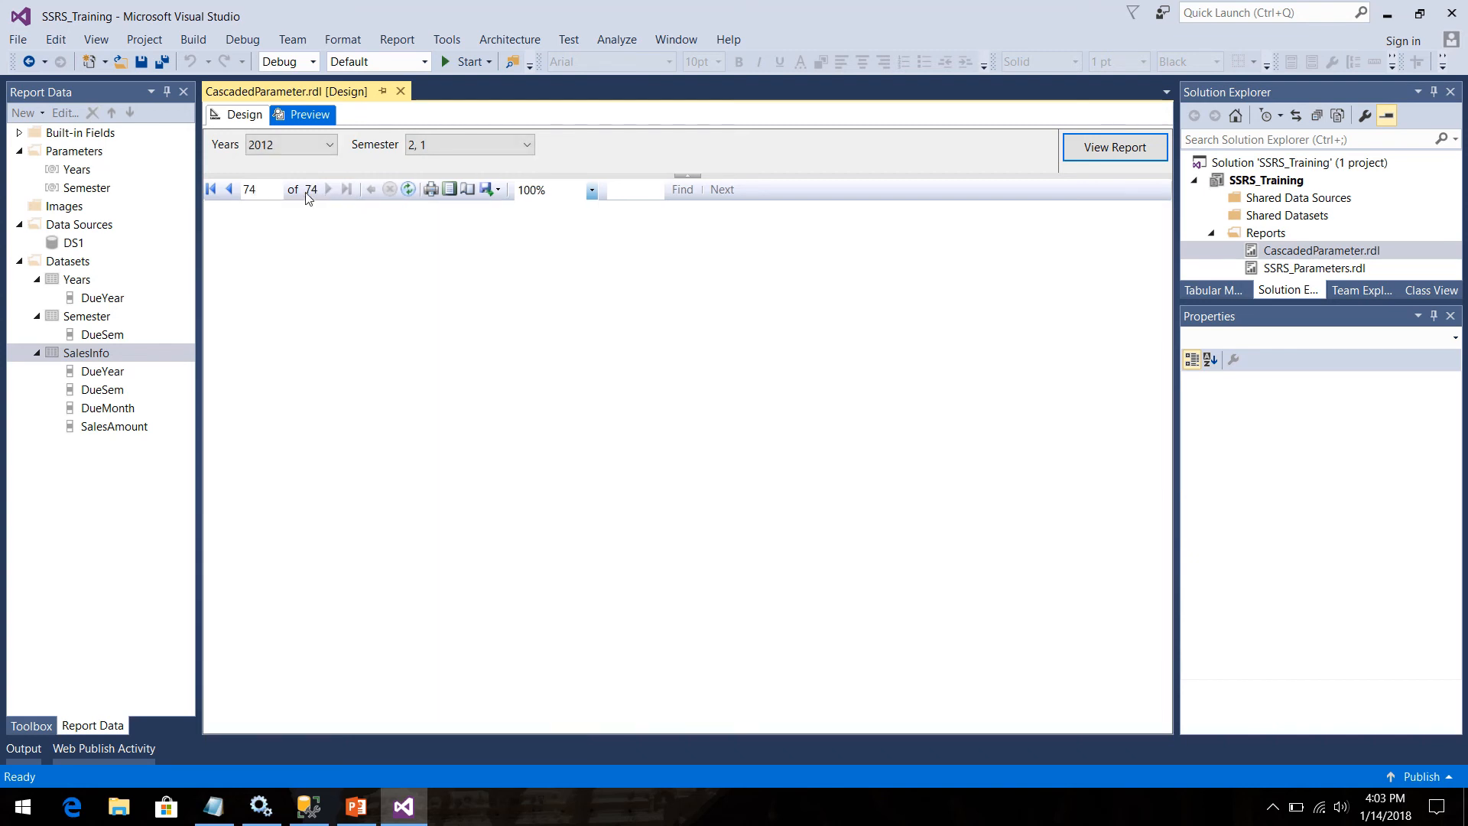
click(229, 190)
mouse_move(614, 8)
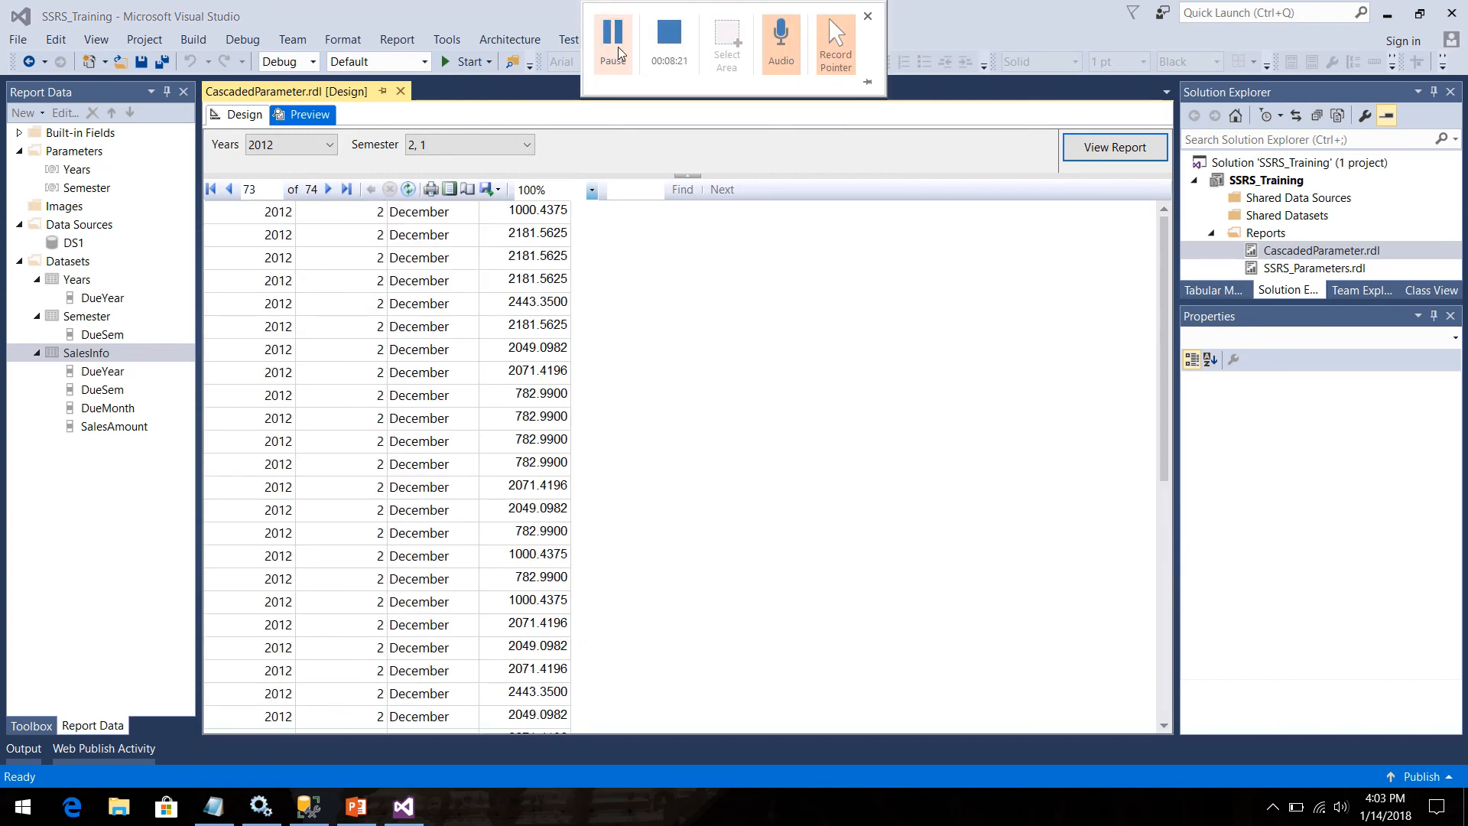